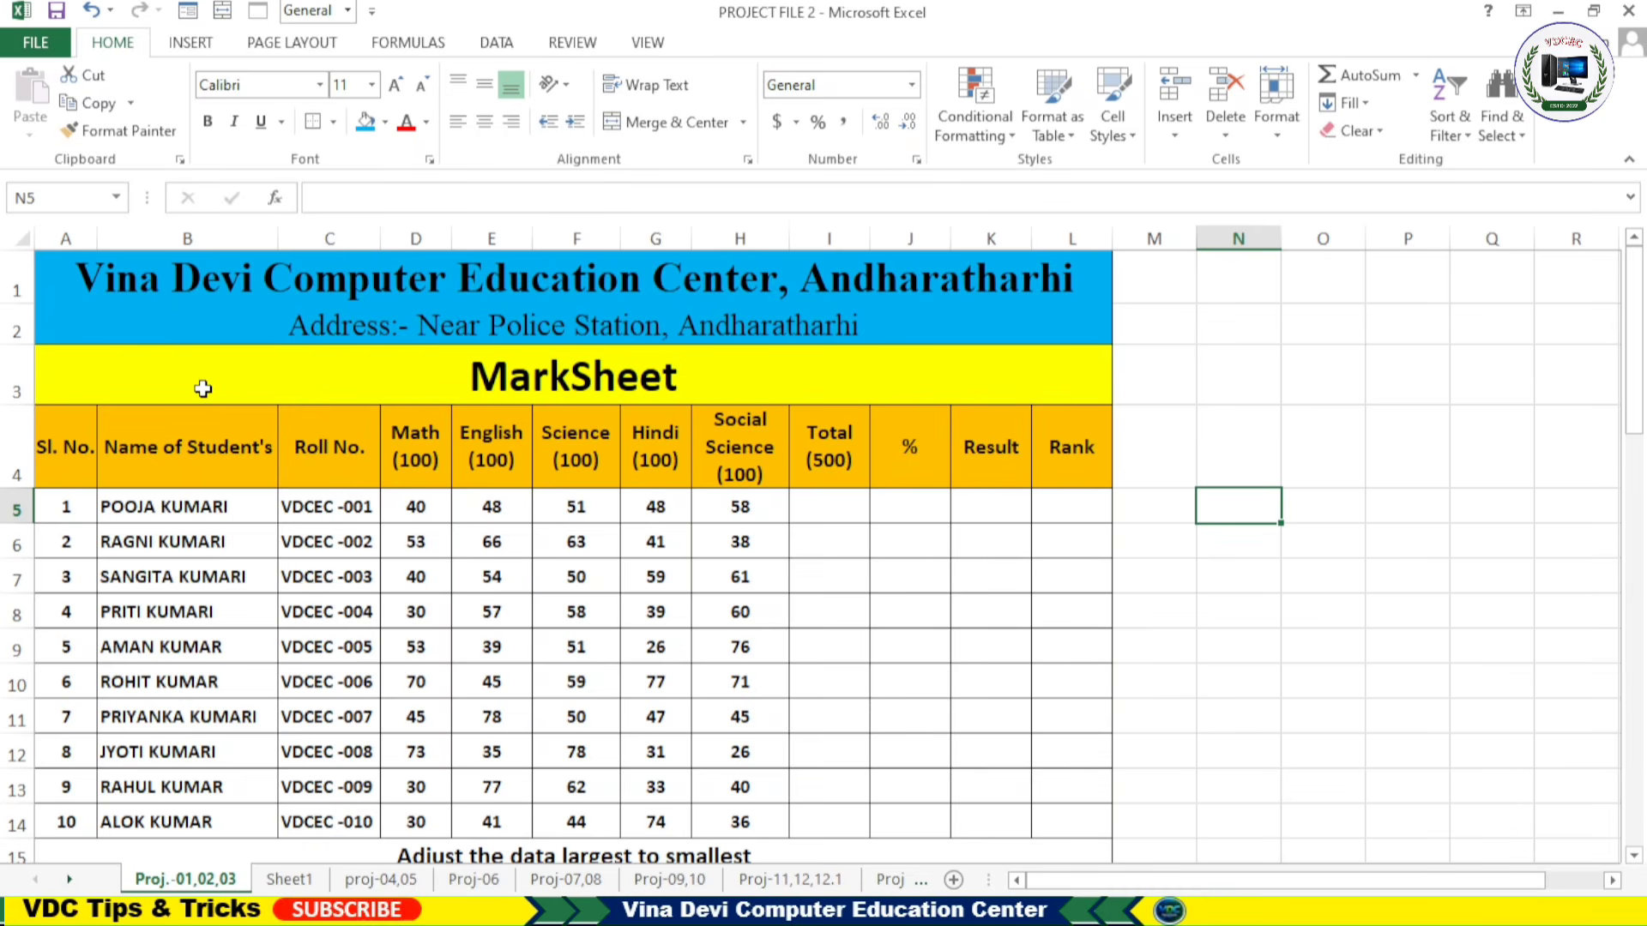
Step: Review the marksheet's title, column headings, student marks and the empty Total, %, Result and Rank columns
click(167, 376)
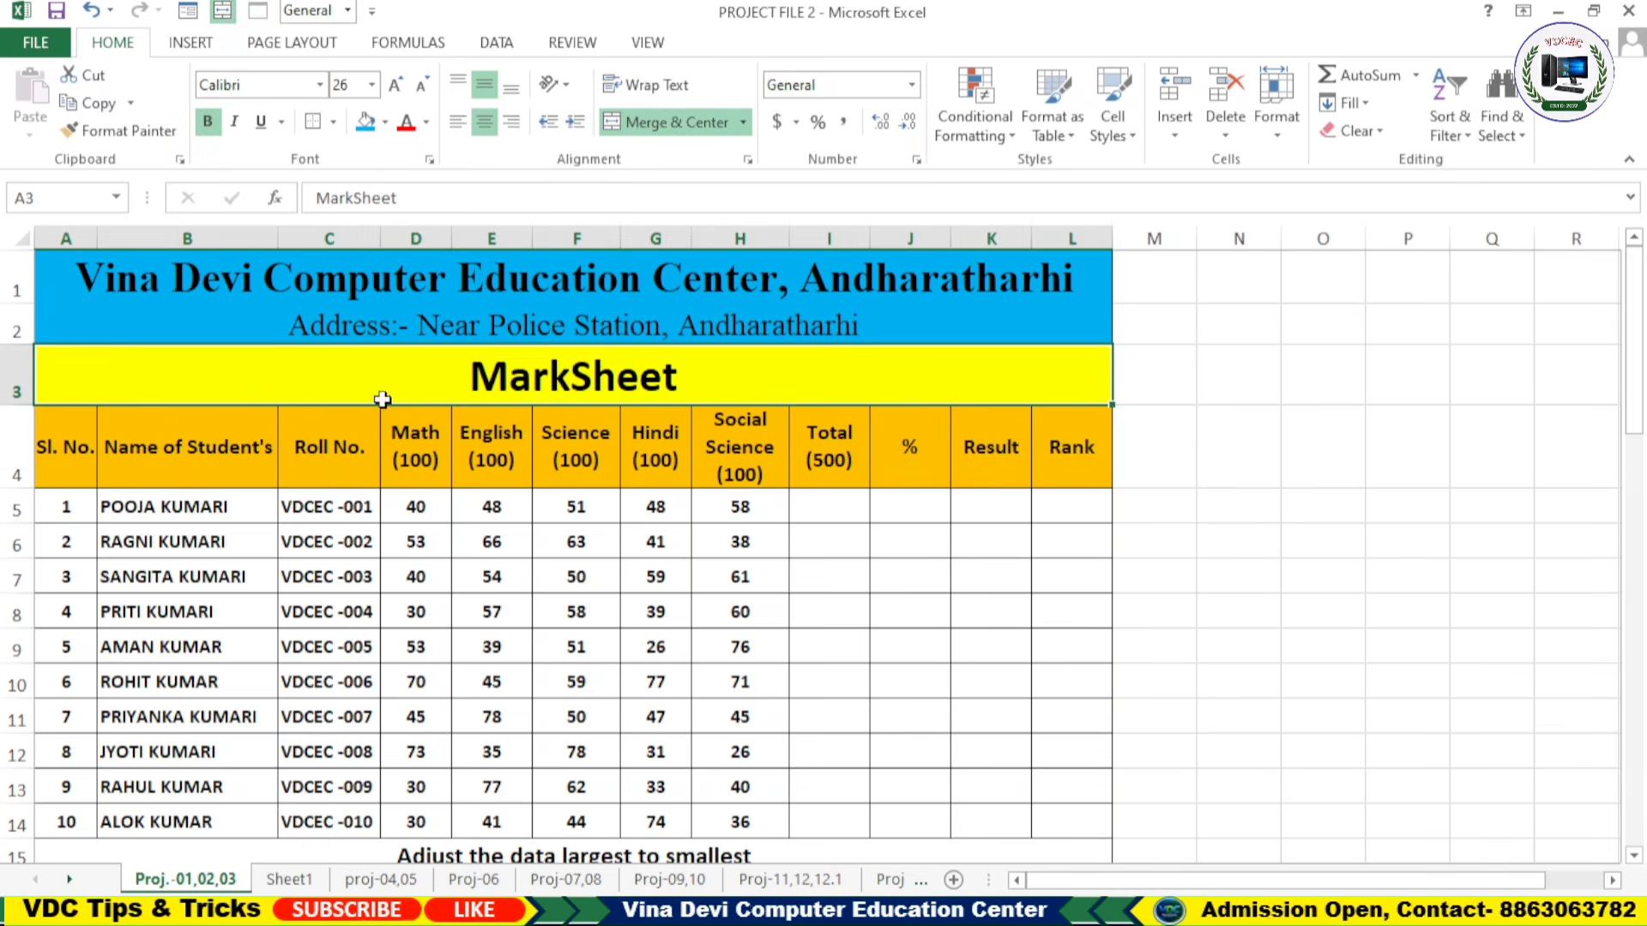
click(81, 462)
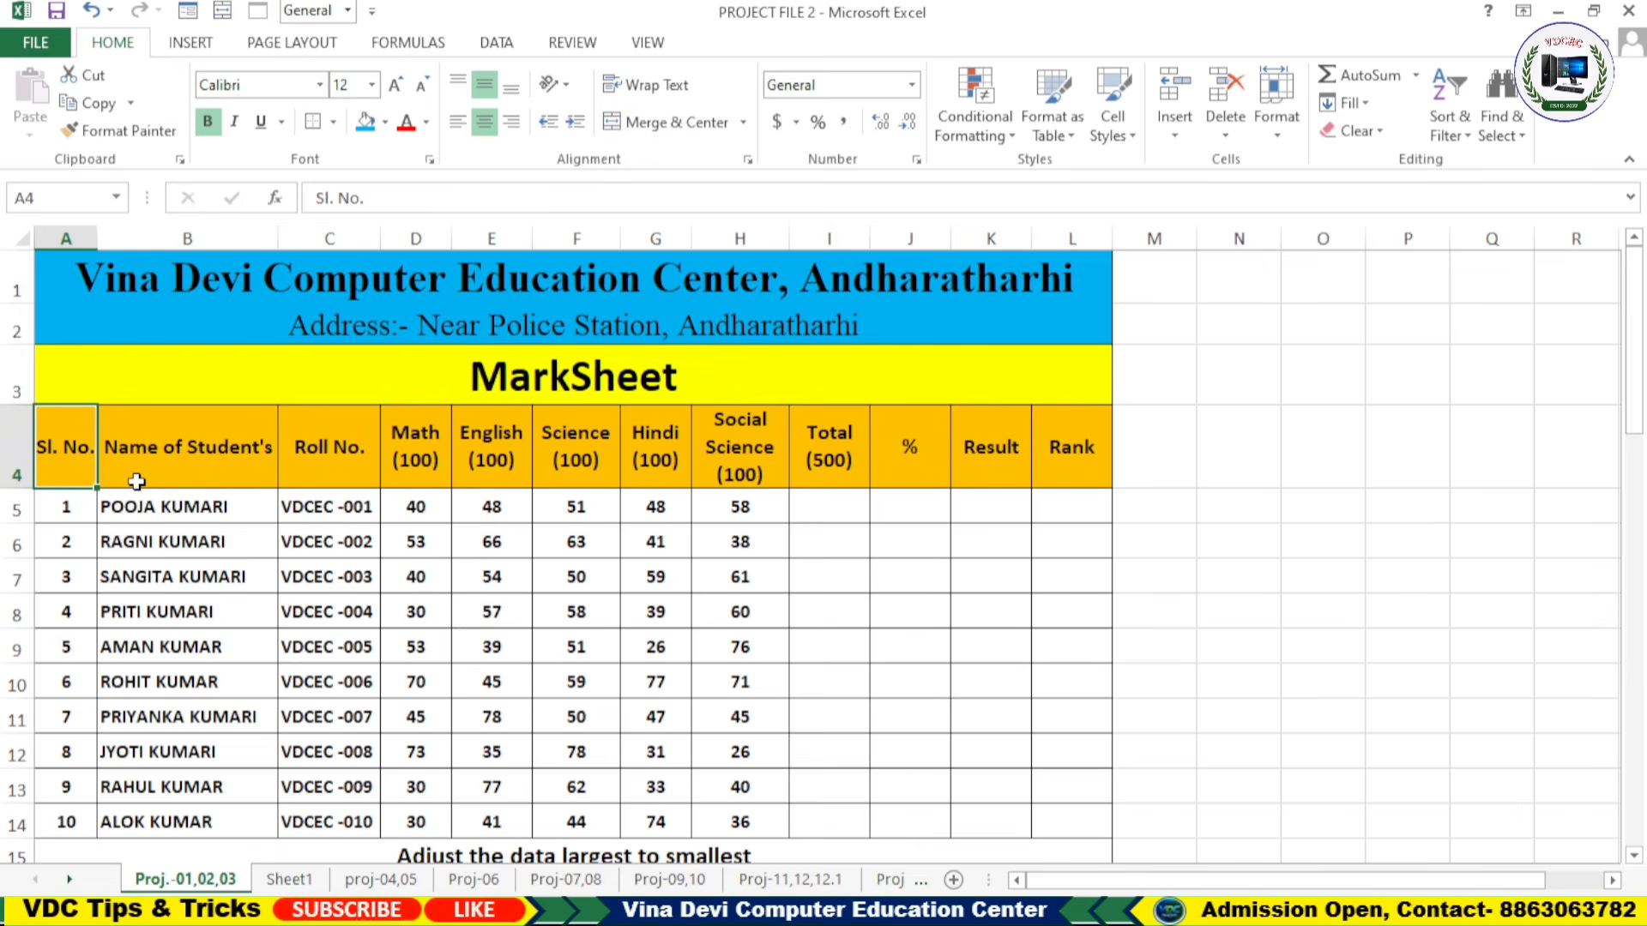
click(149, 504)
click(309, 515)
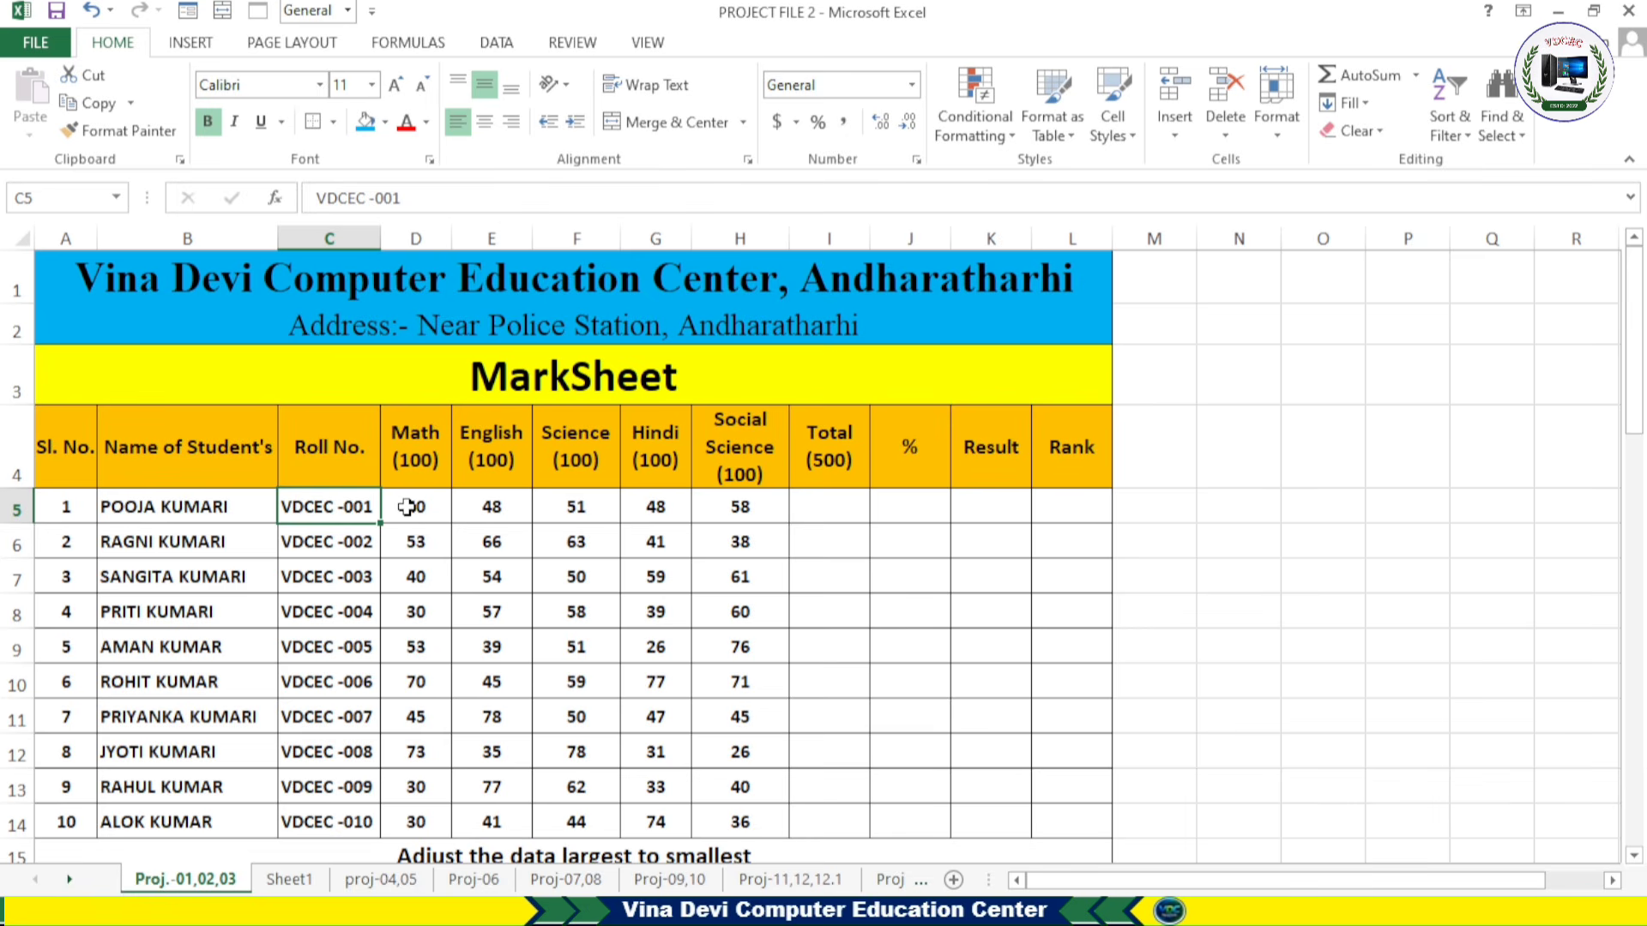
drag(407, 507, 729, 825)
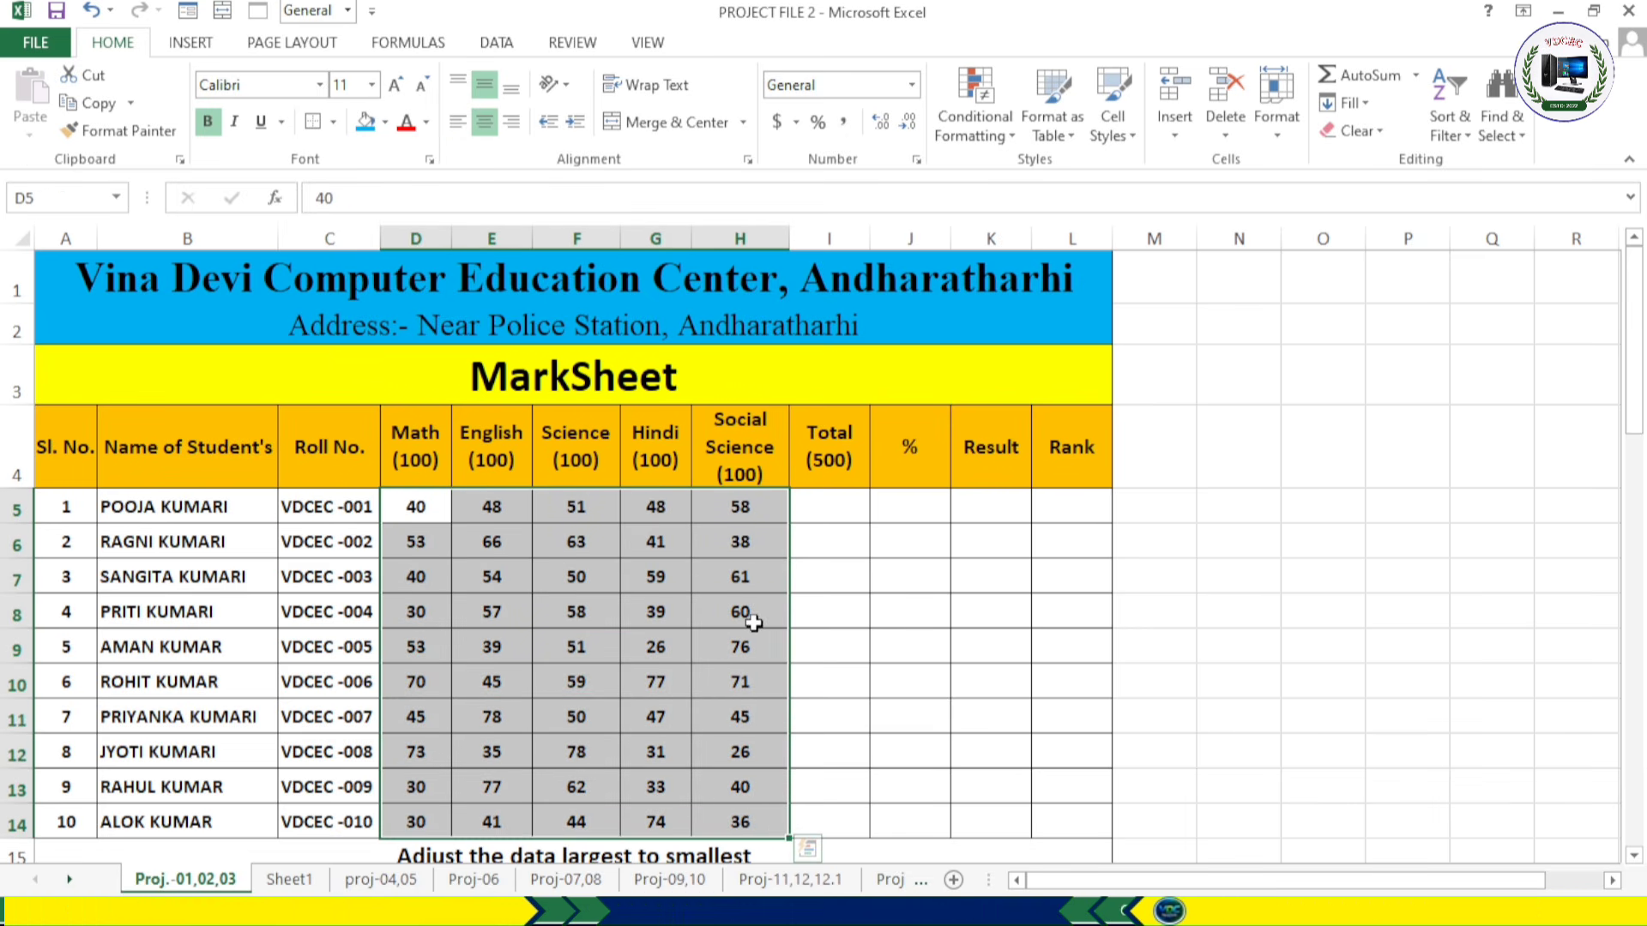
click(855, 510)
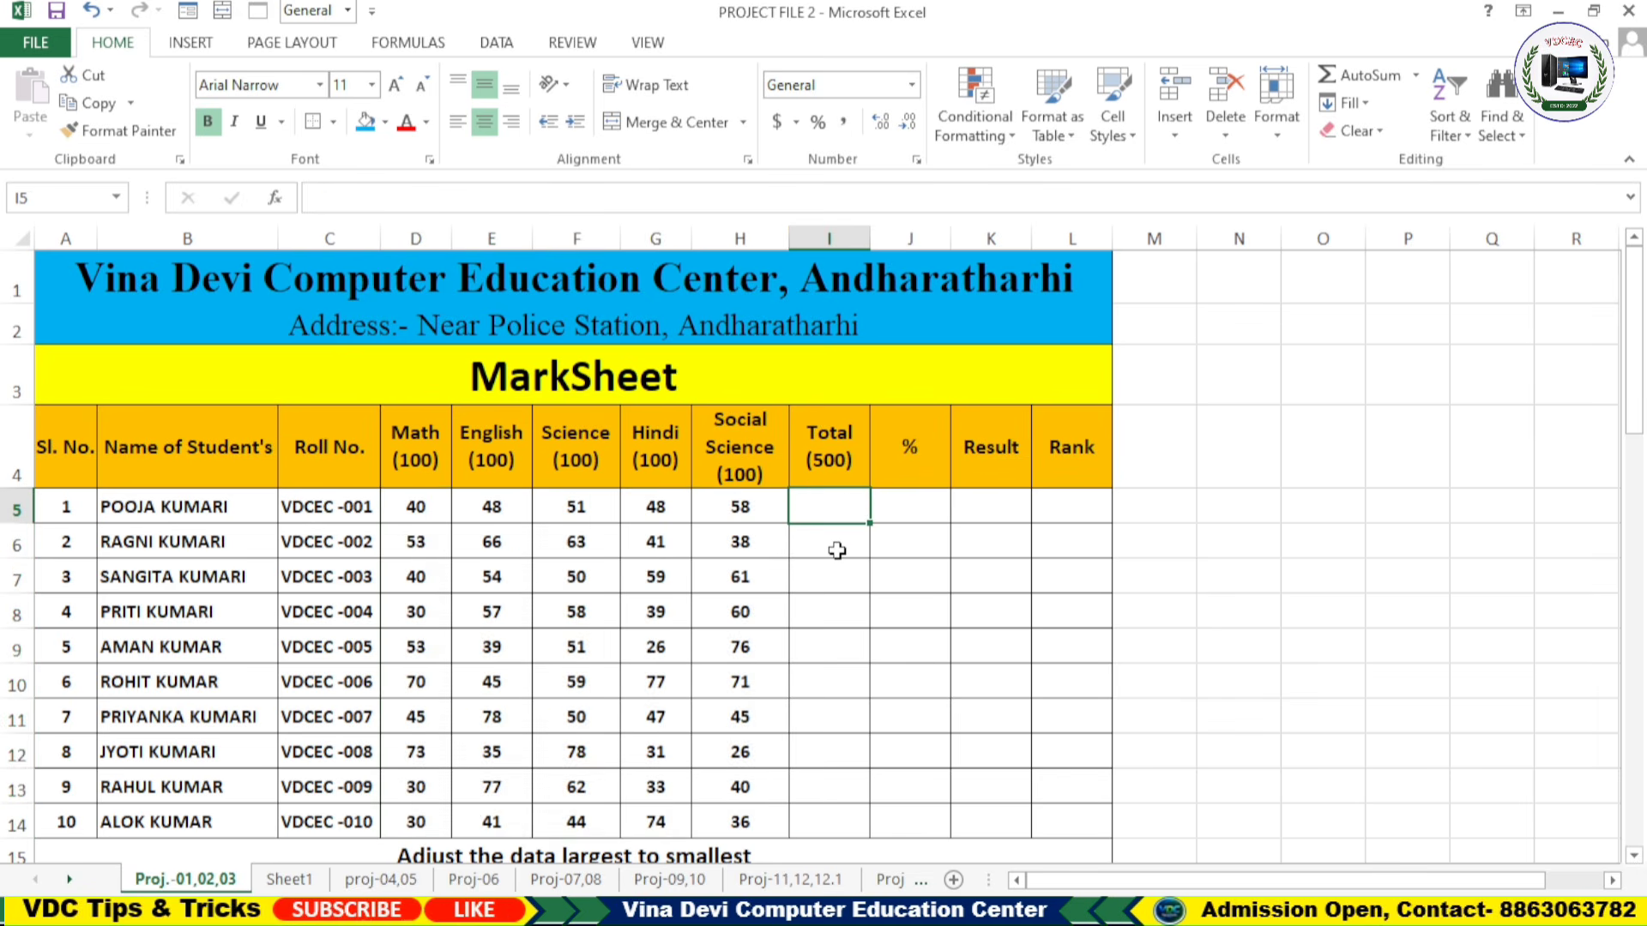
click(911, 514)
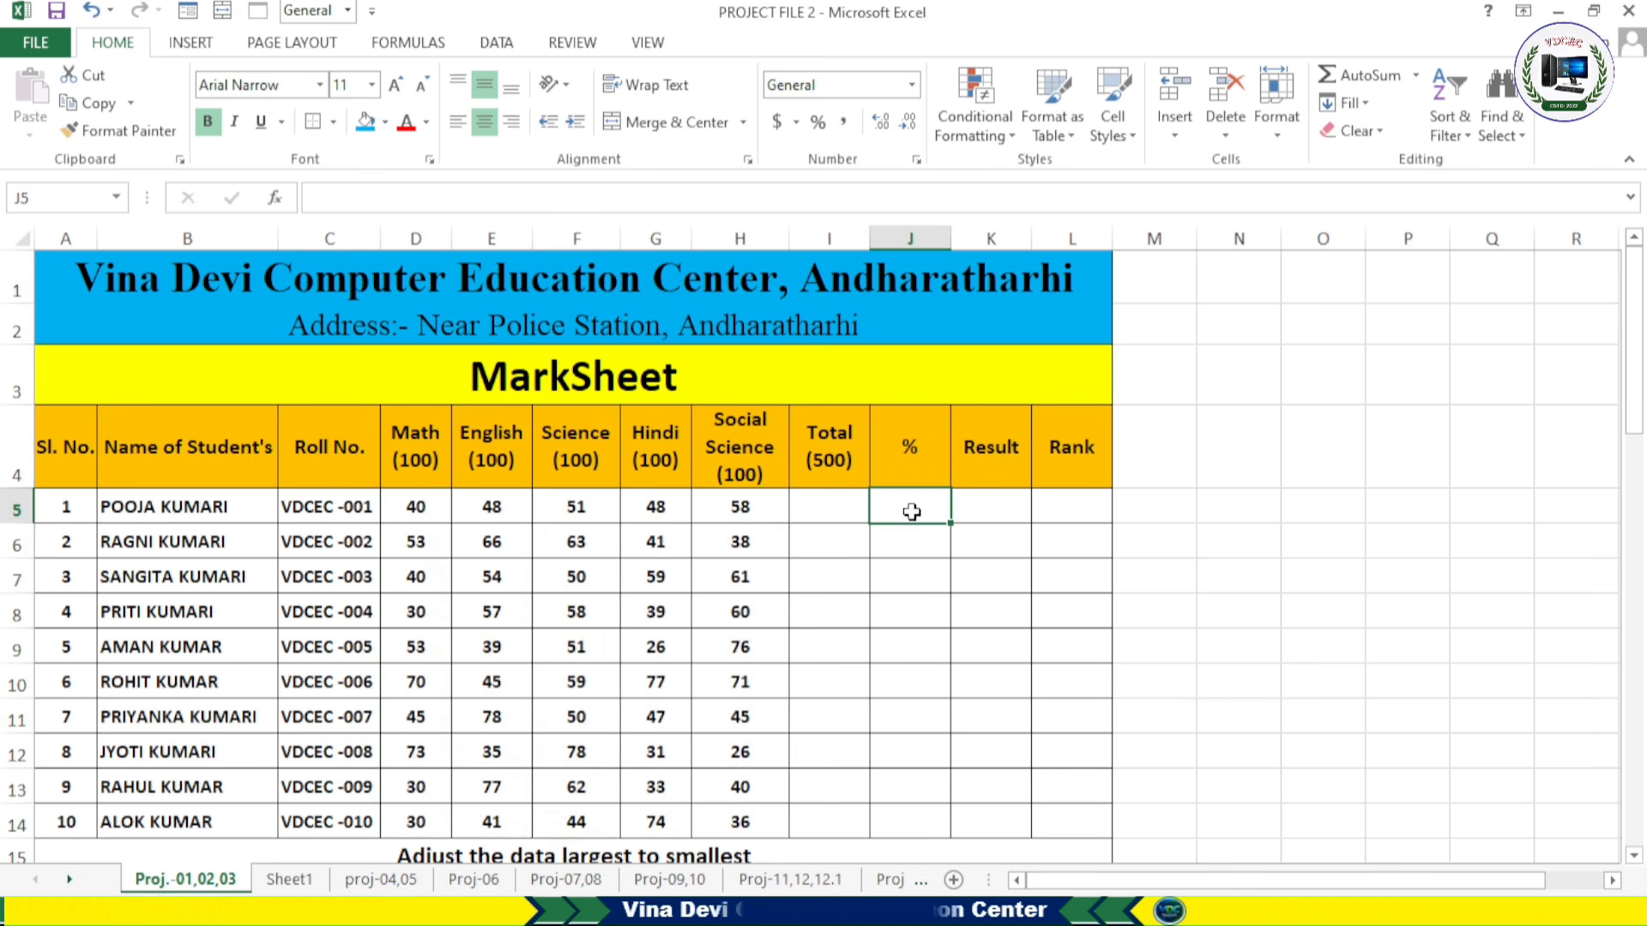
click(977, 510)
click(1050, 508)
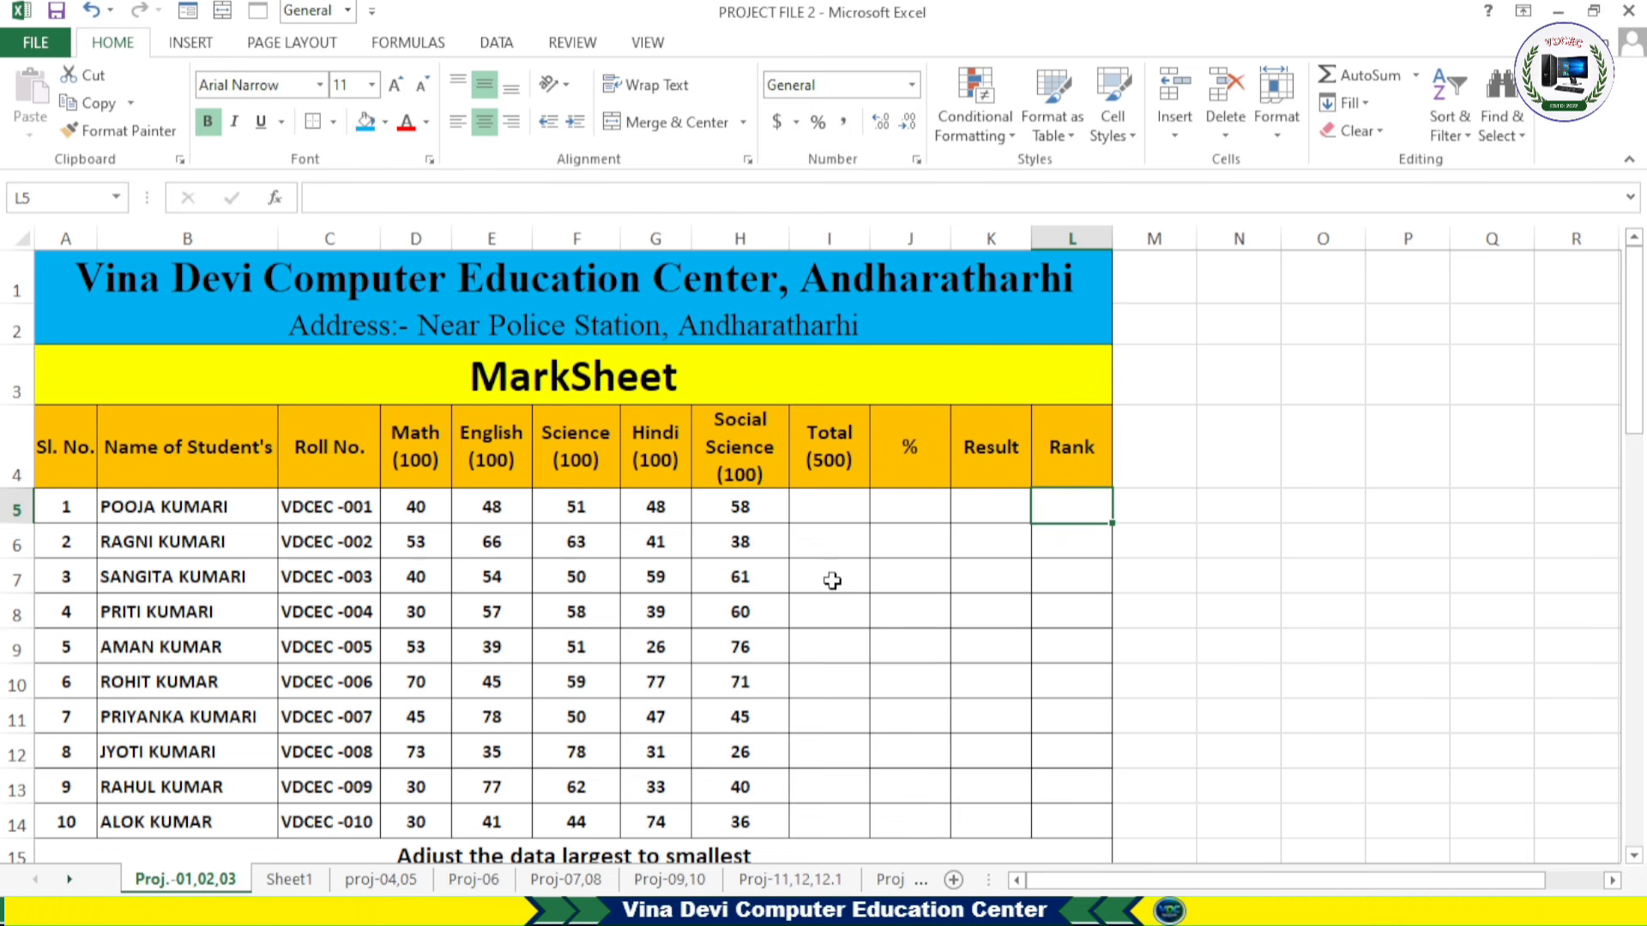
Step: Calculate the students' totals with =SUM(D5:H5) in I5 and fill the formula down through I14
click(833, 510)
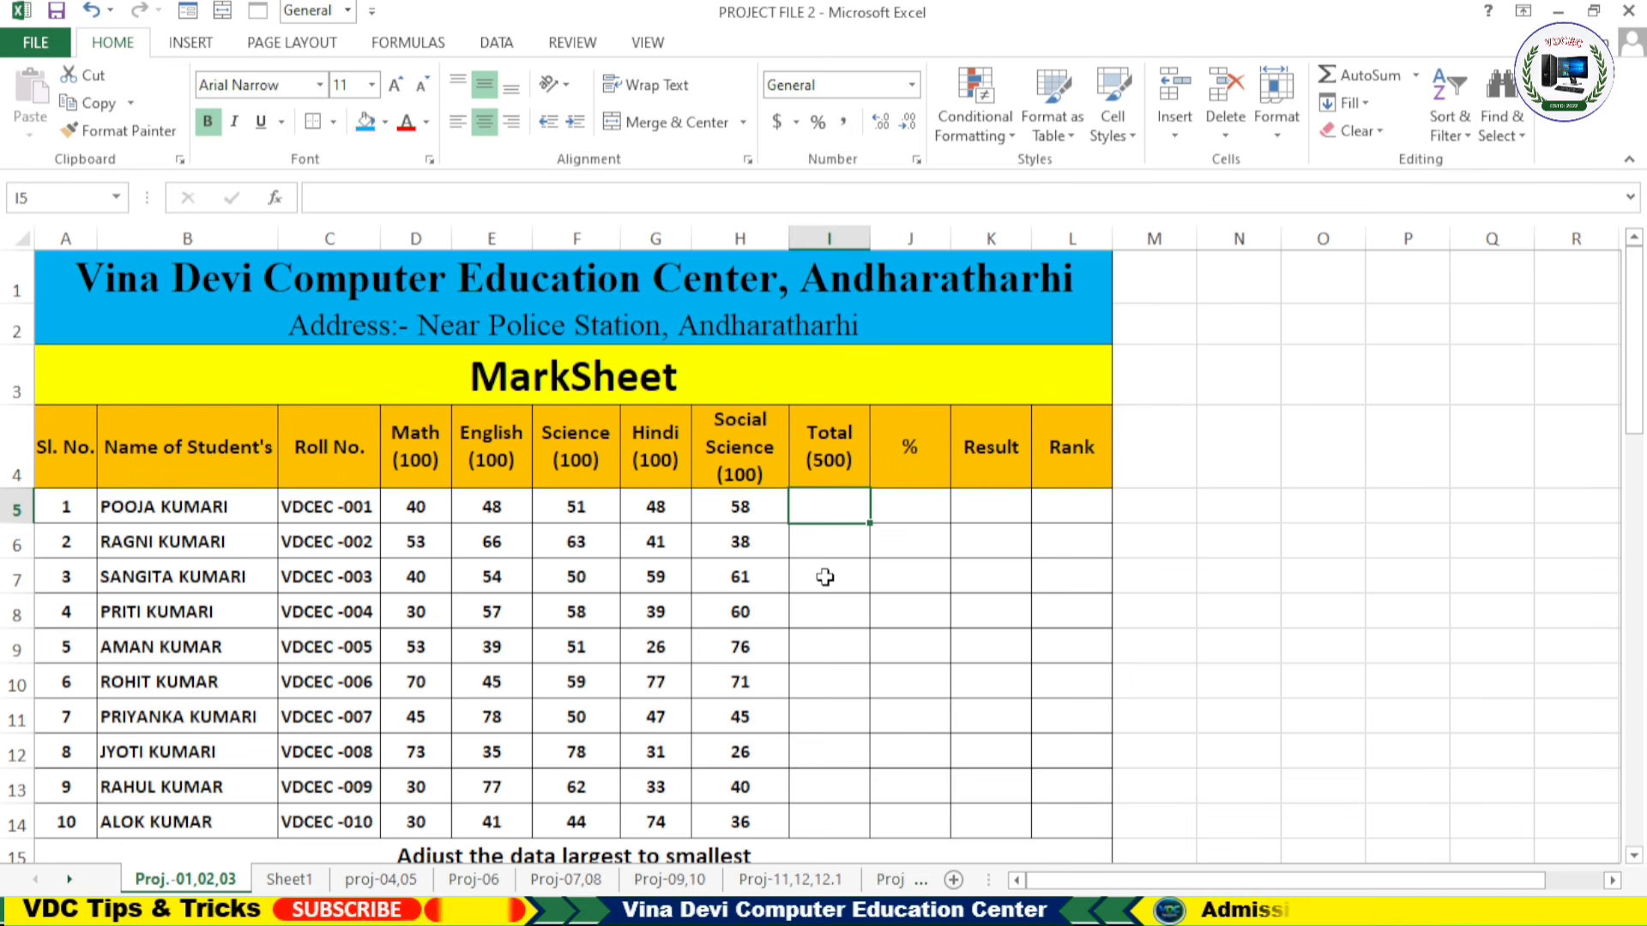
text(=)
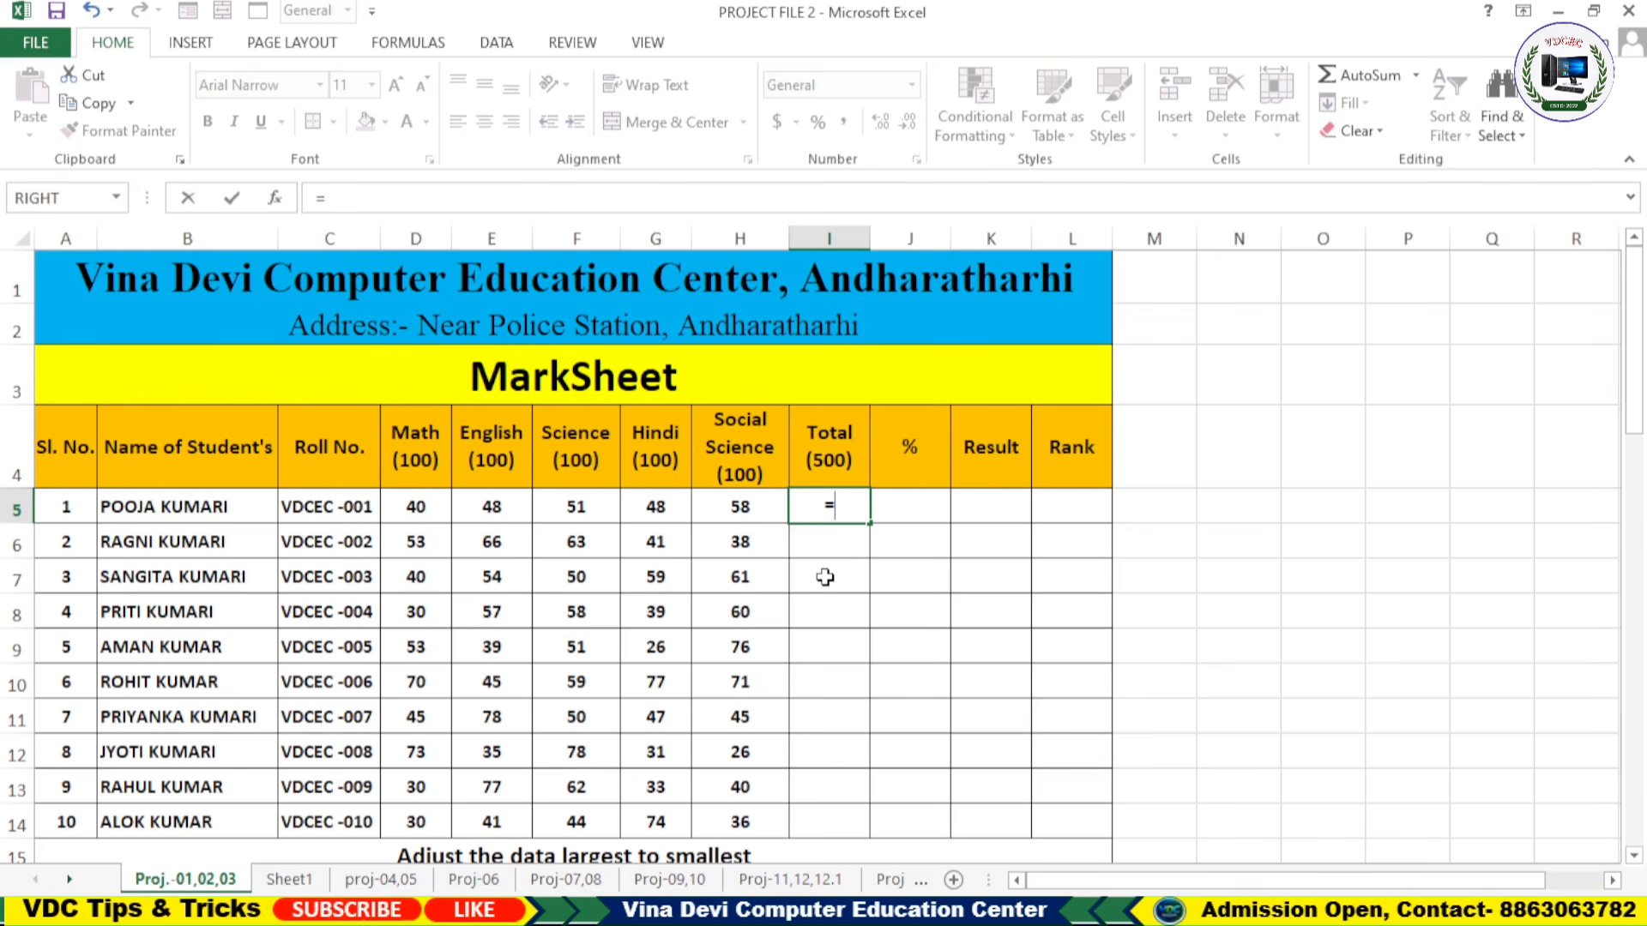
text(sum()
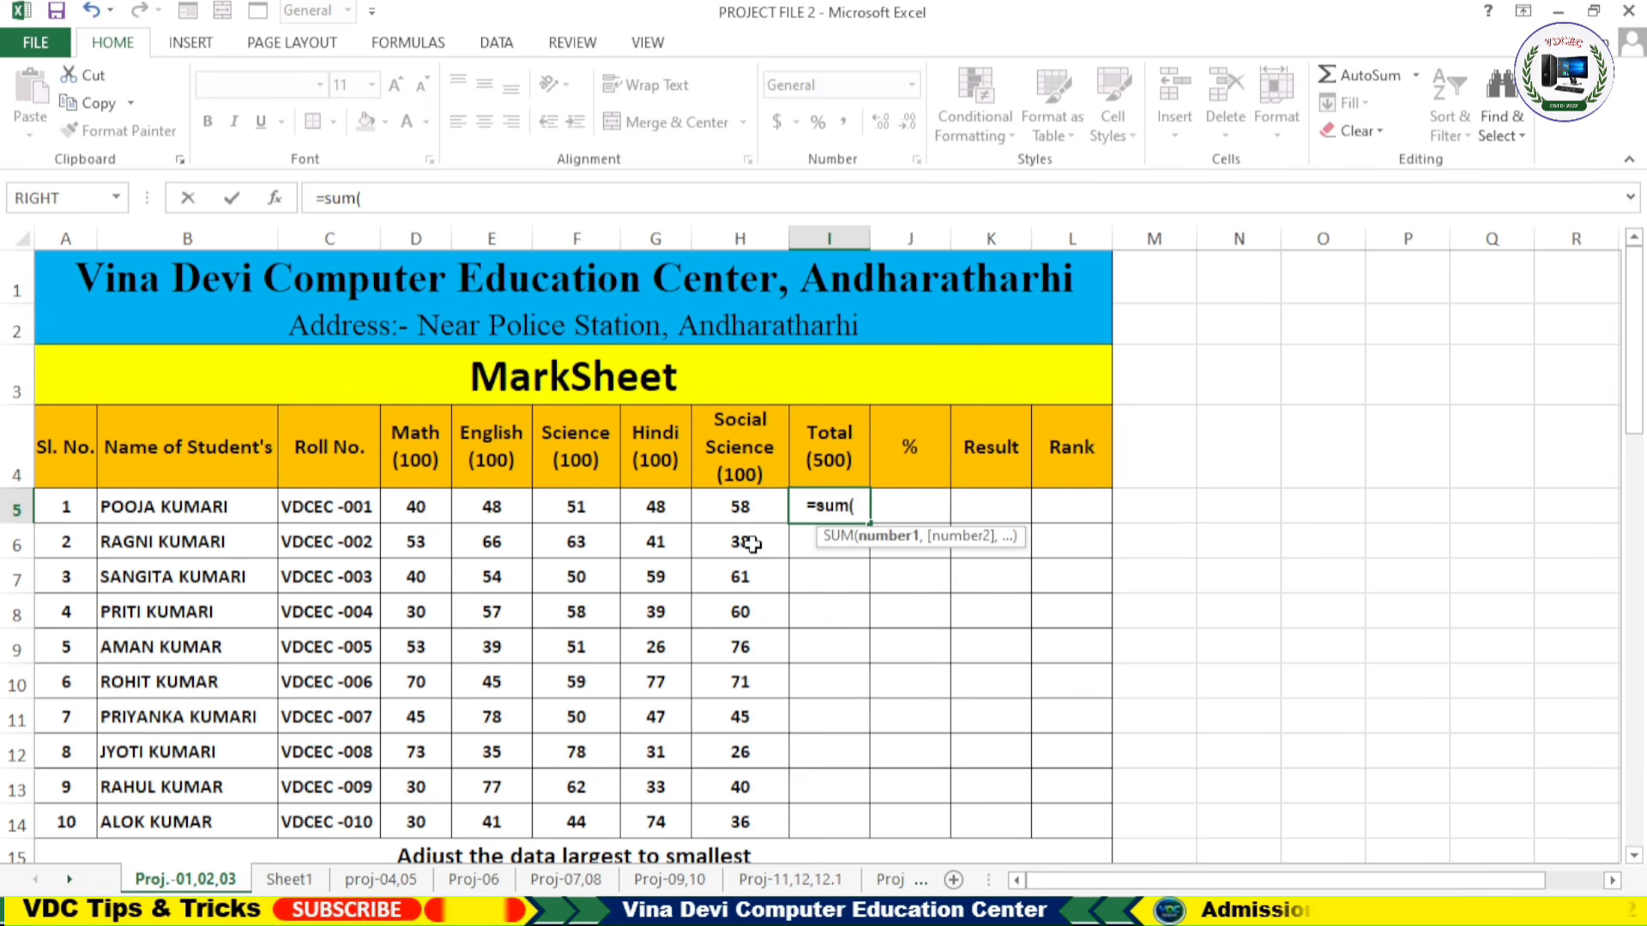
click(416, 507)
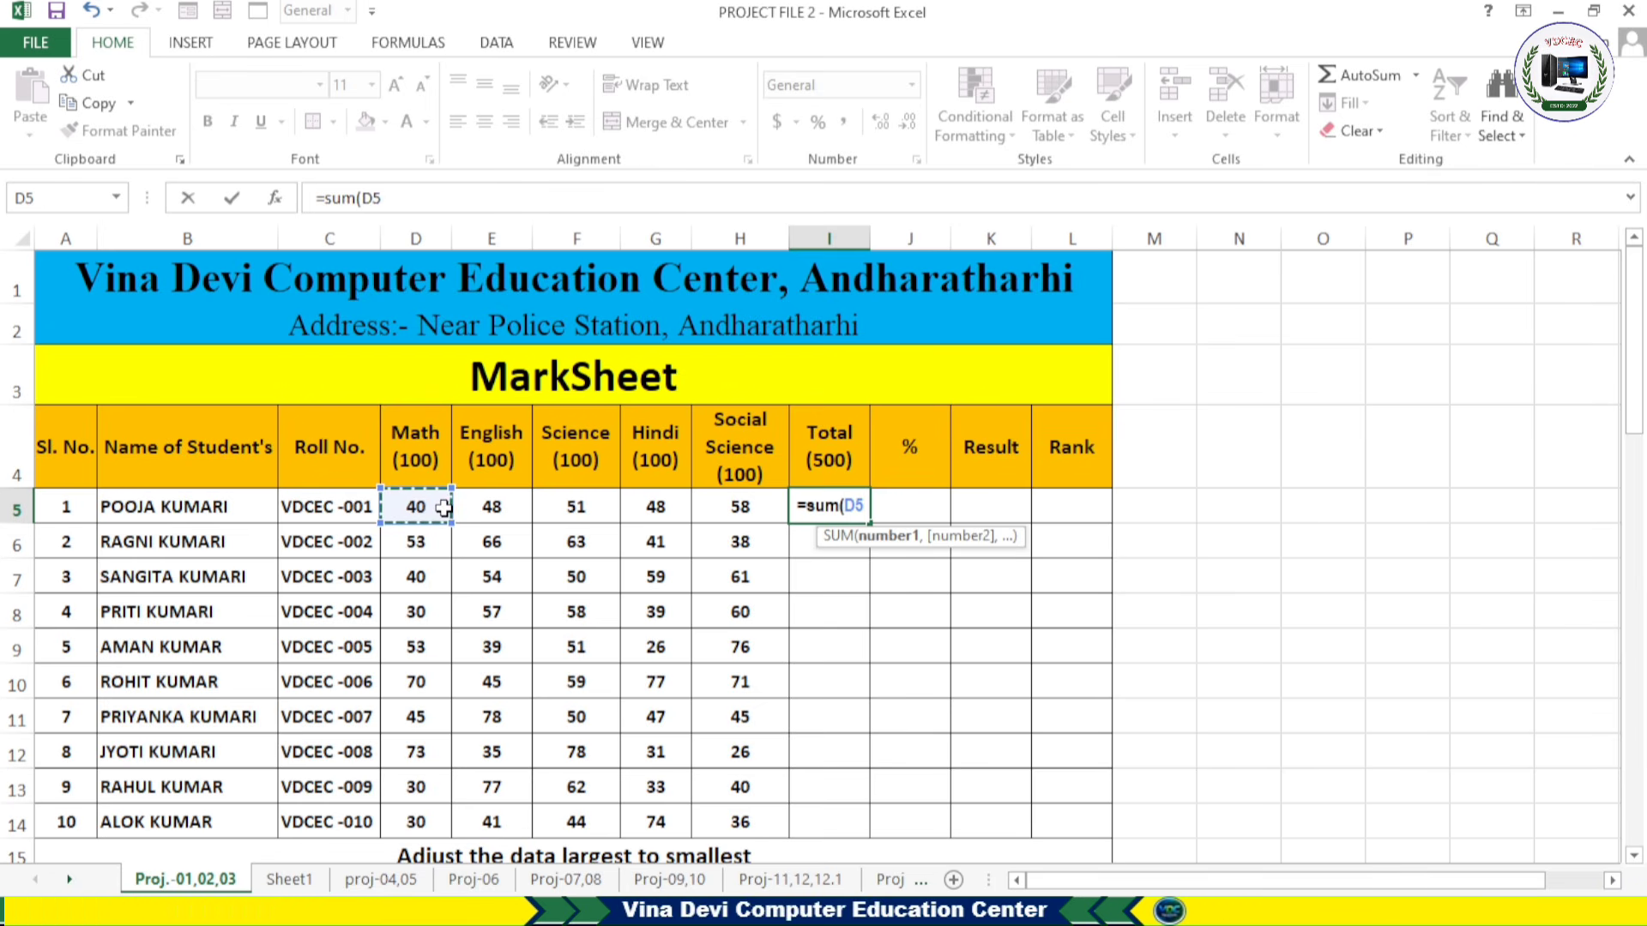
drag(414, 510, 720, 514)
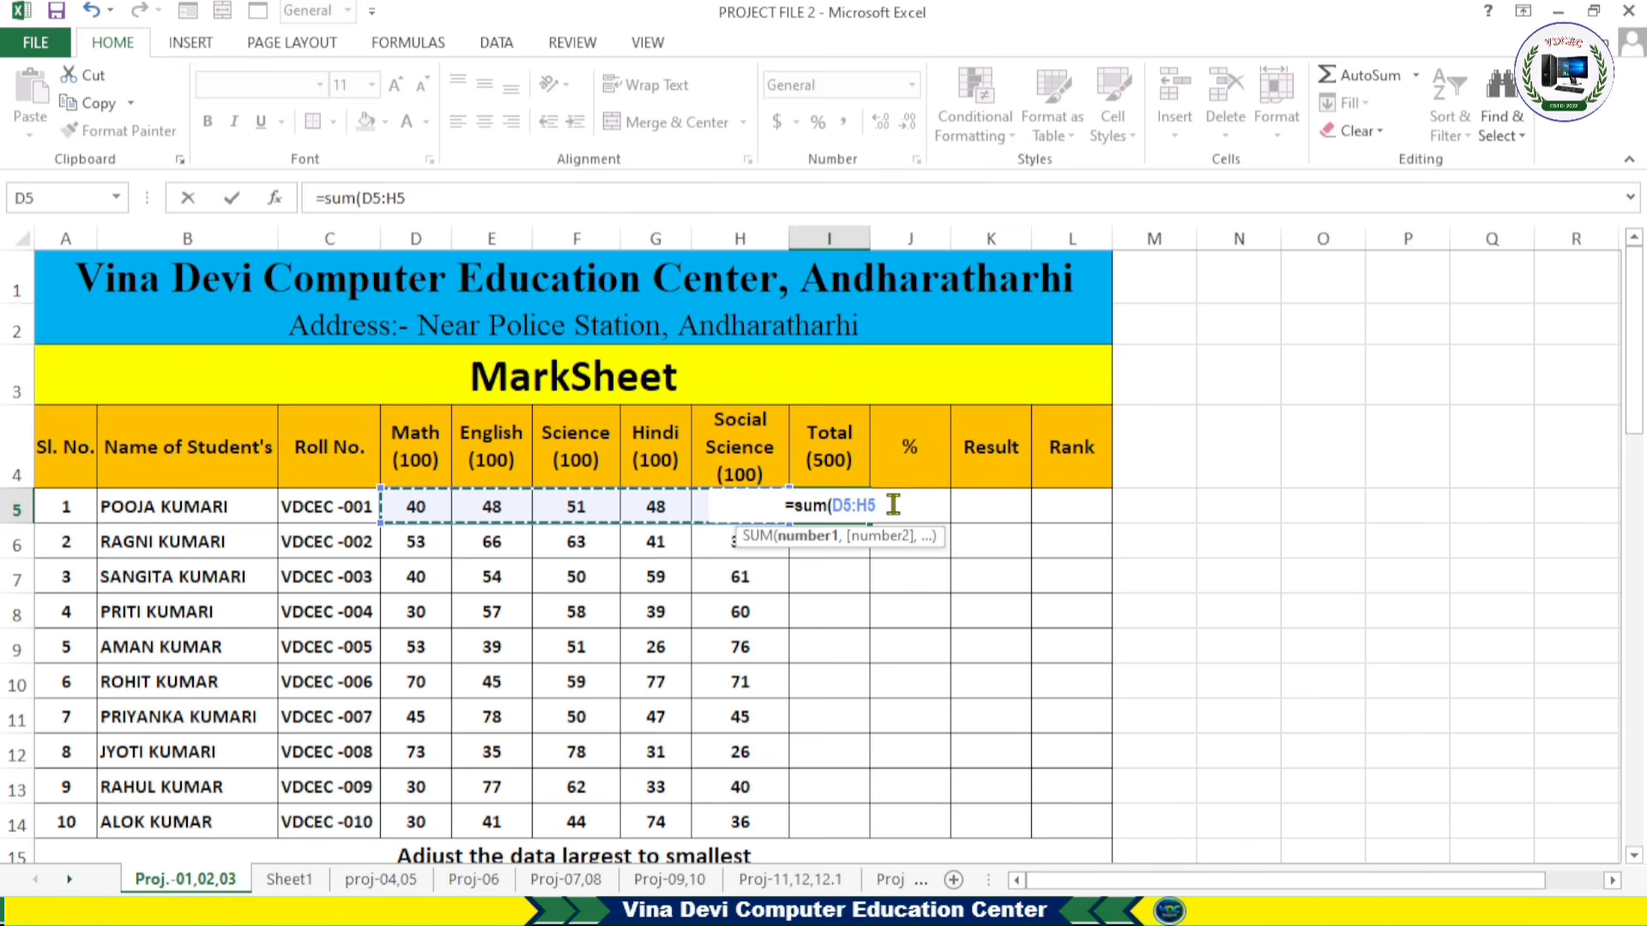
key(Return)
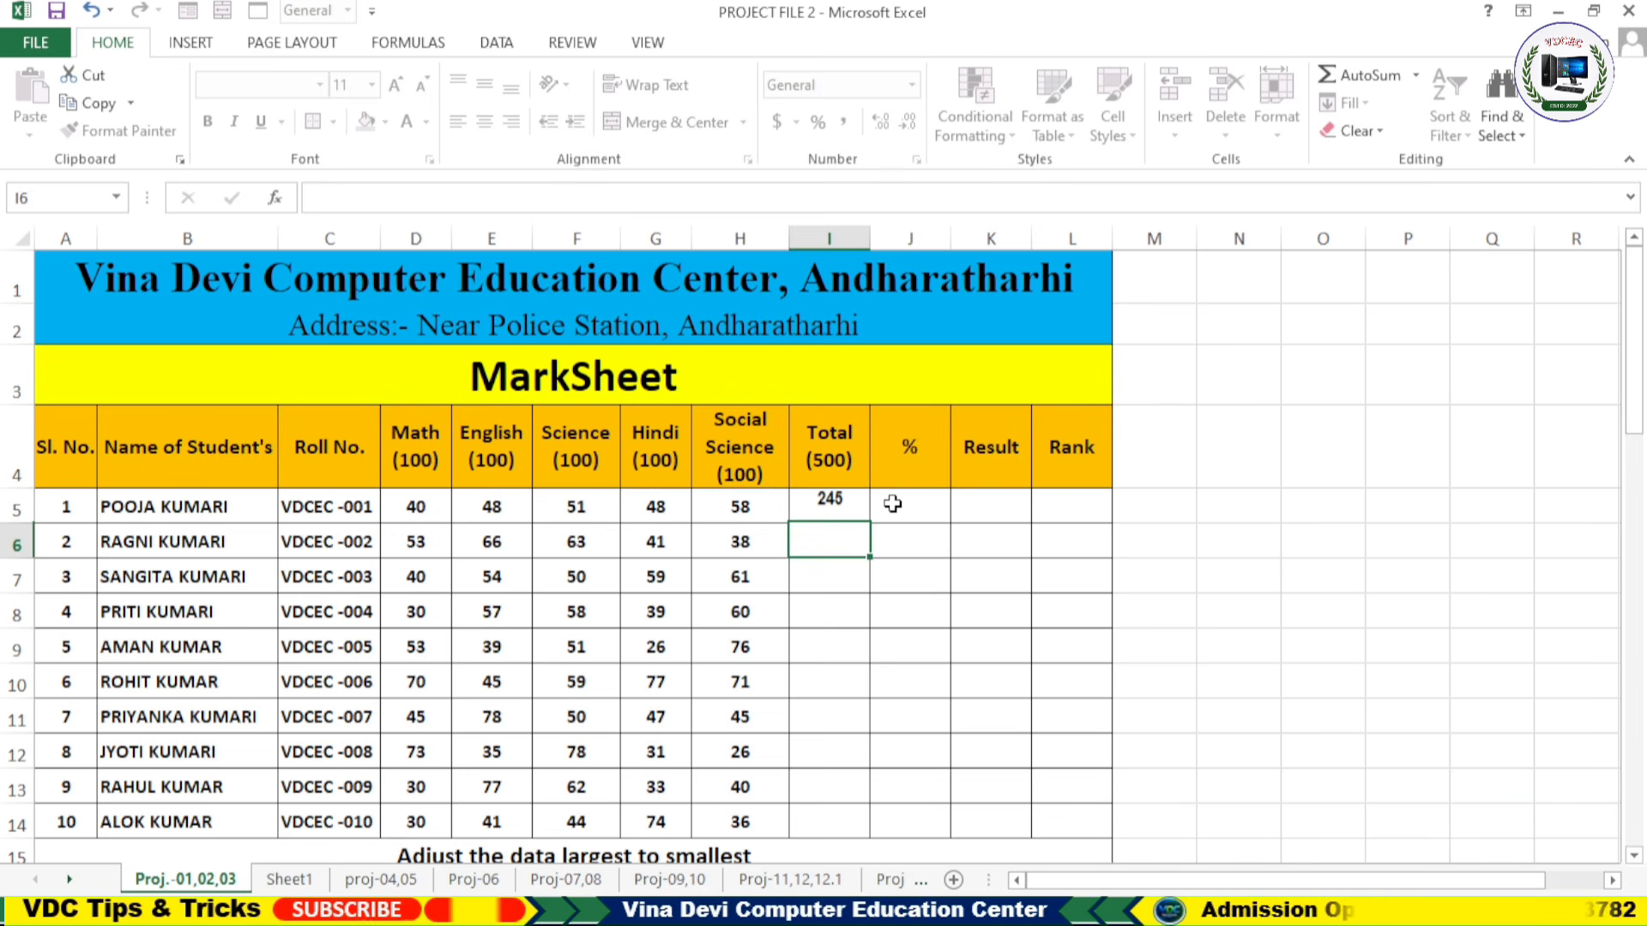
click(849, 509)
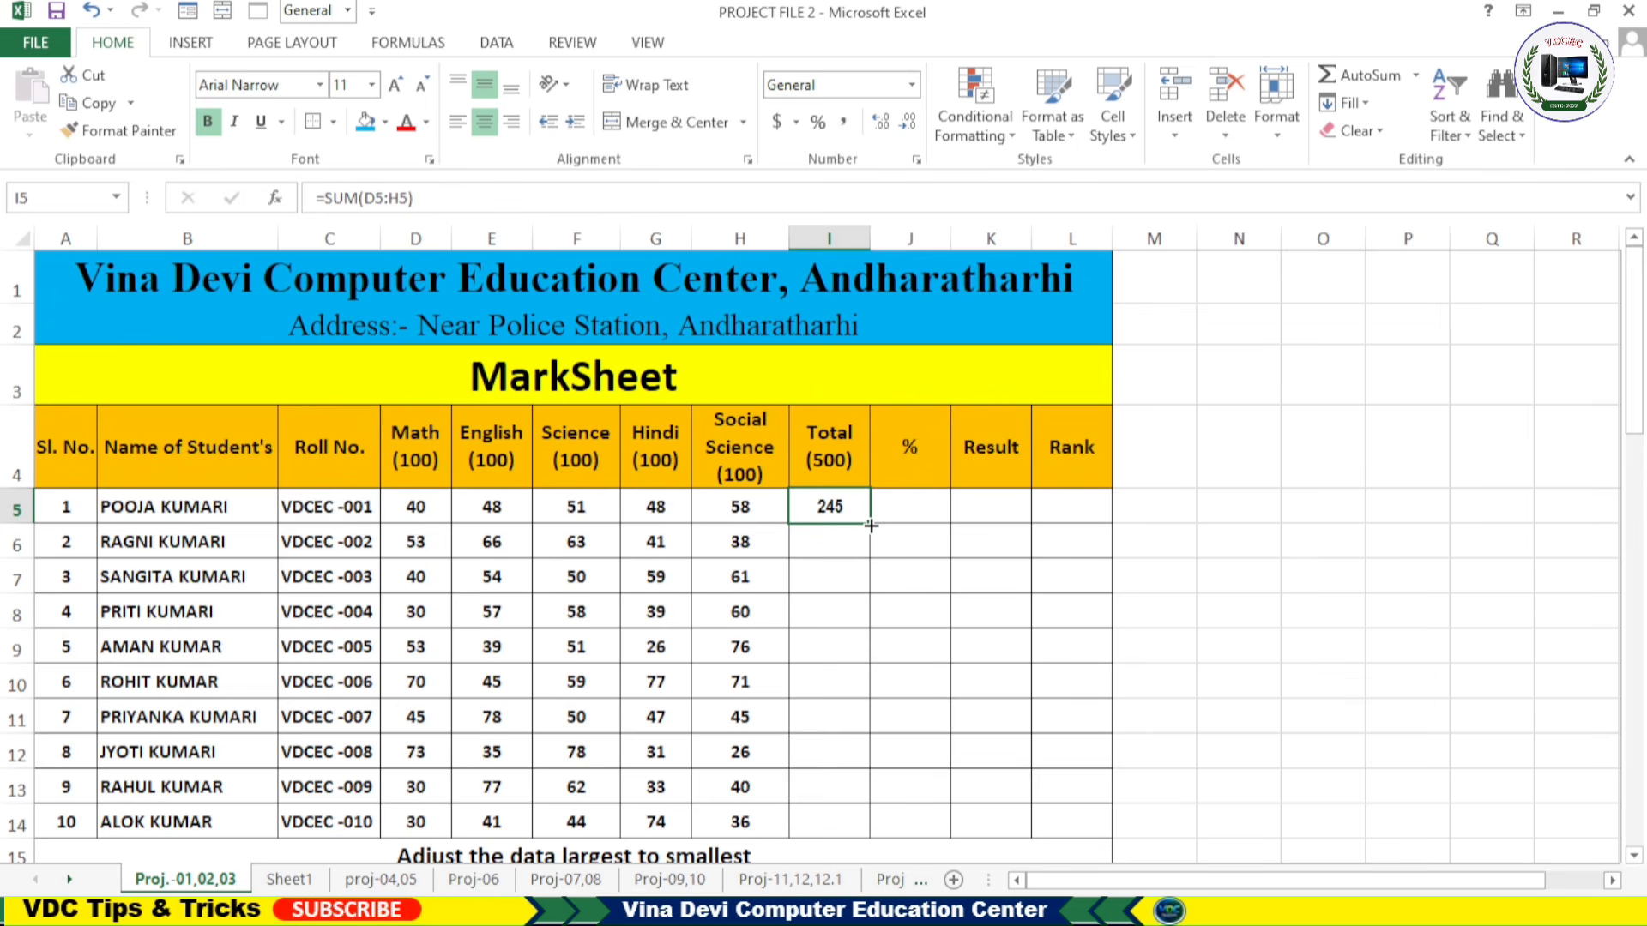
drag(870, 524, 859, 815)
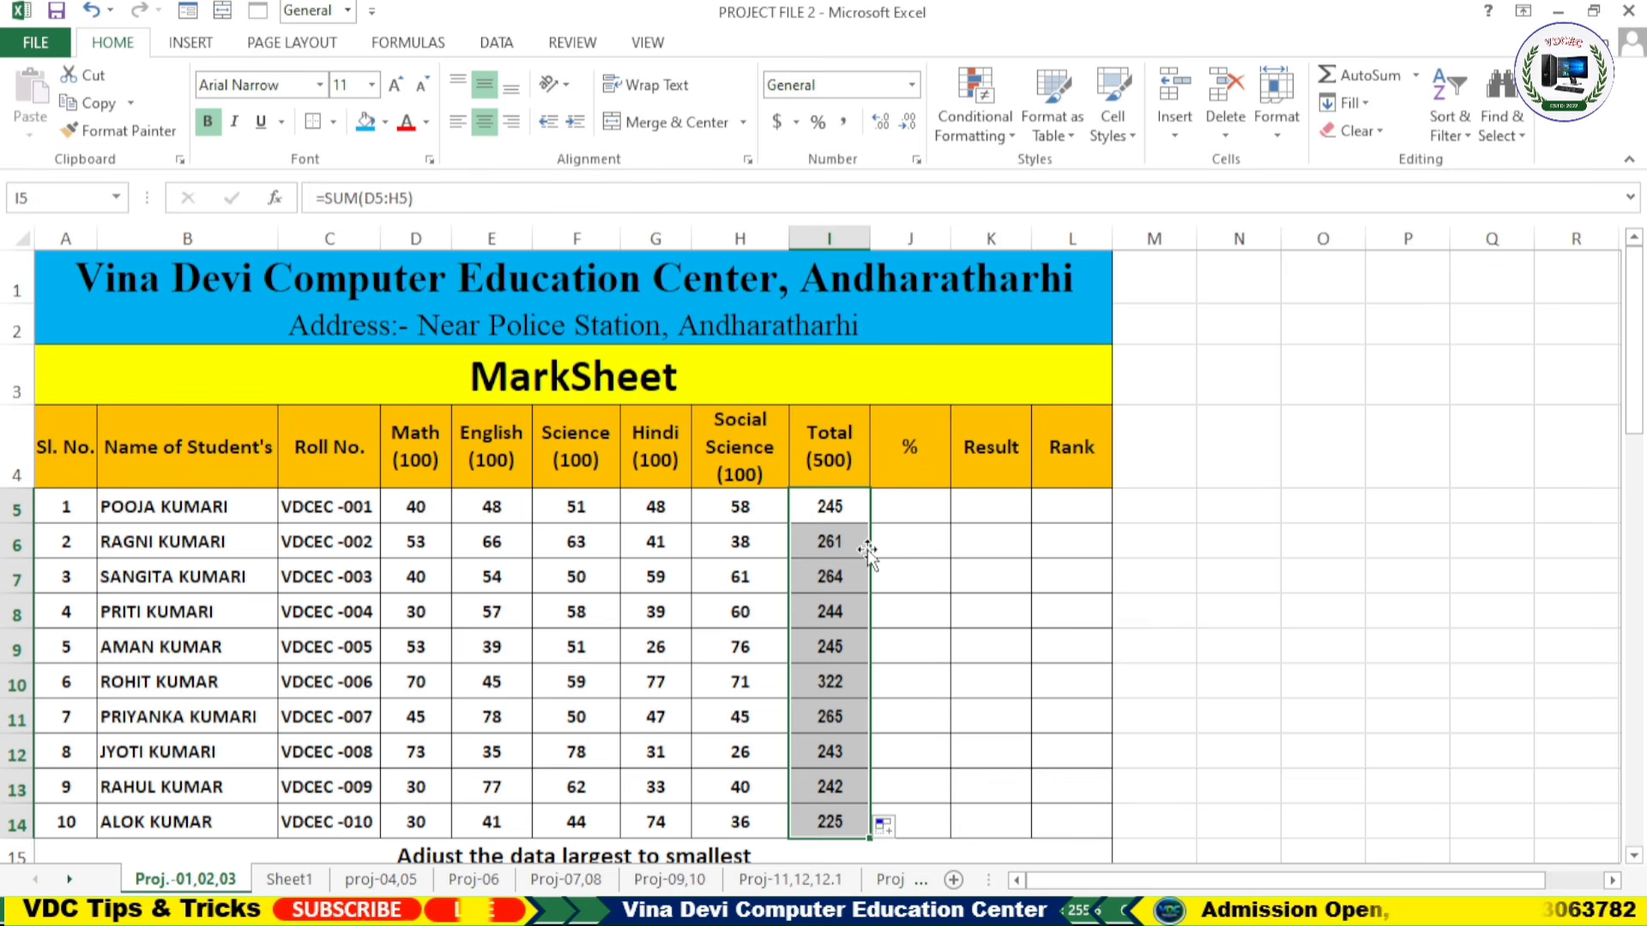
Step: Calculate the first student's percentage in J5 with the formula =I5*100/500
click(909, 513)
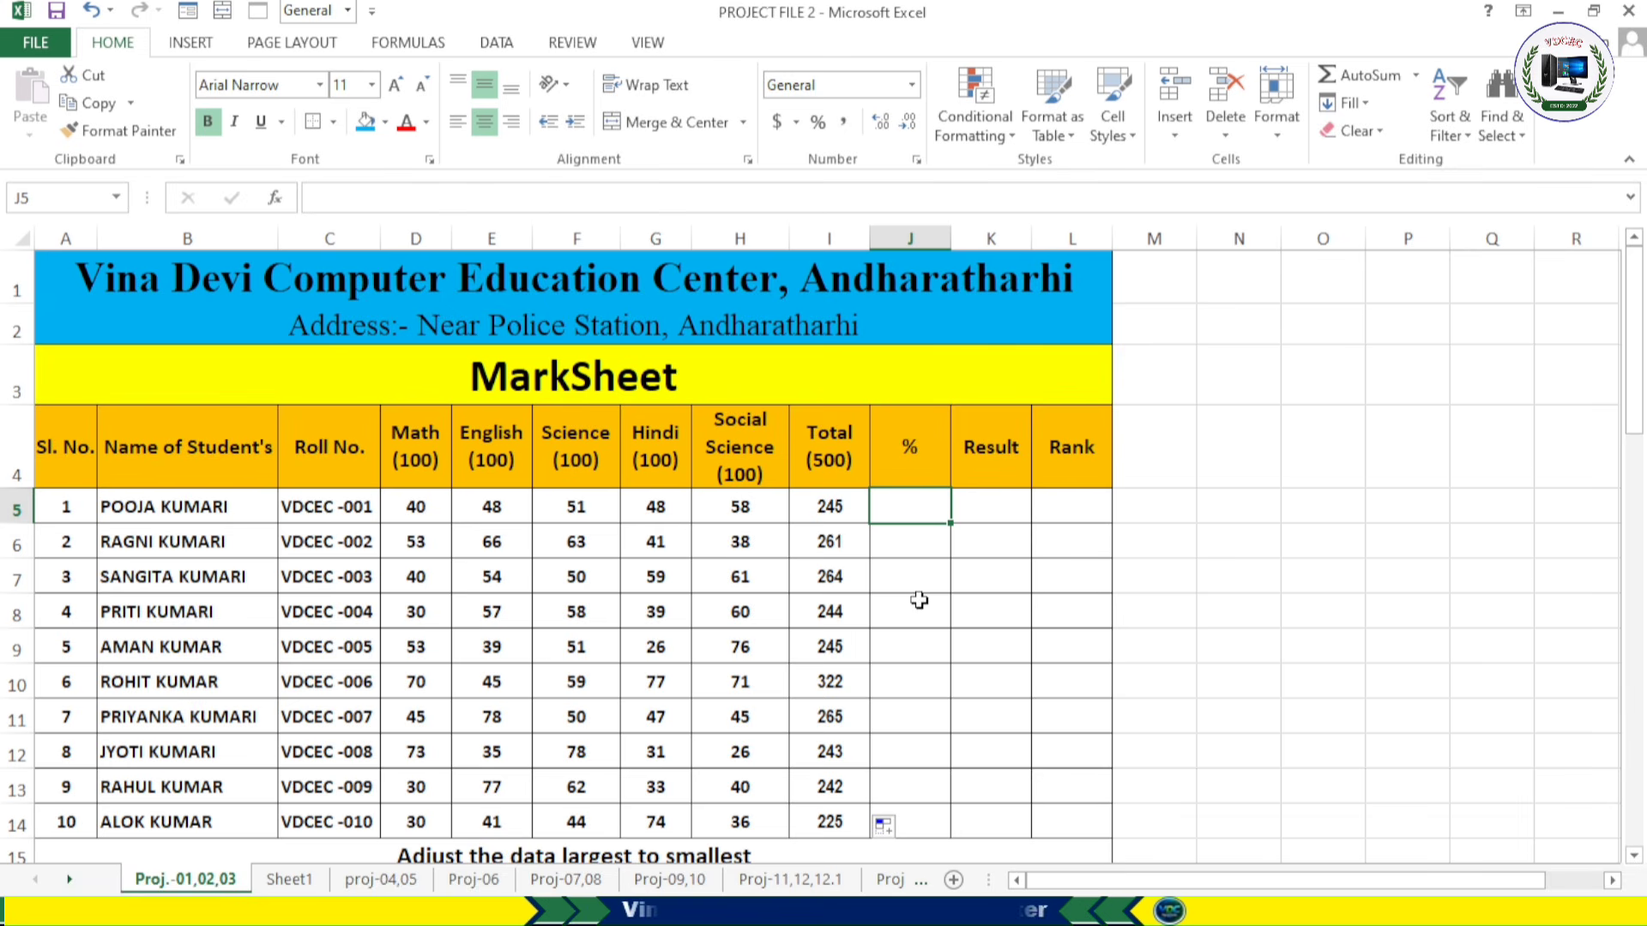
text(=)
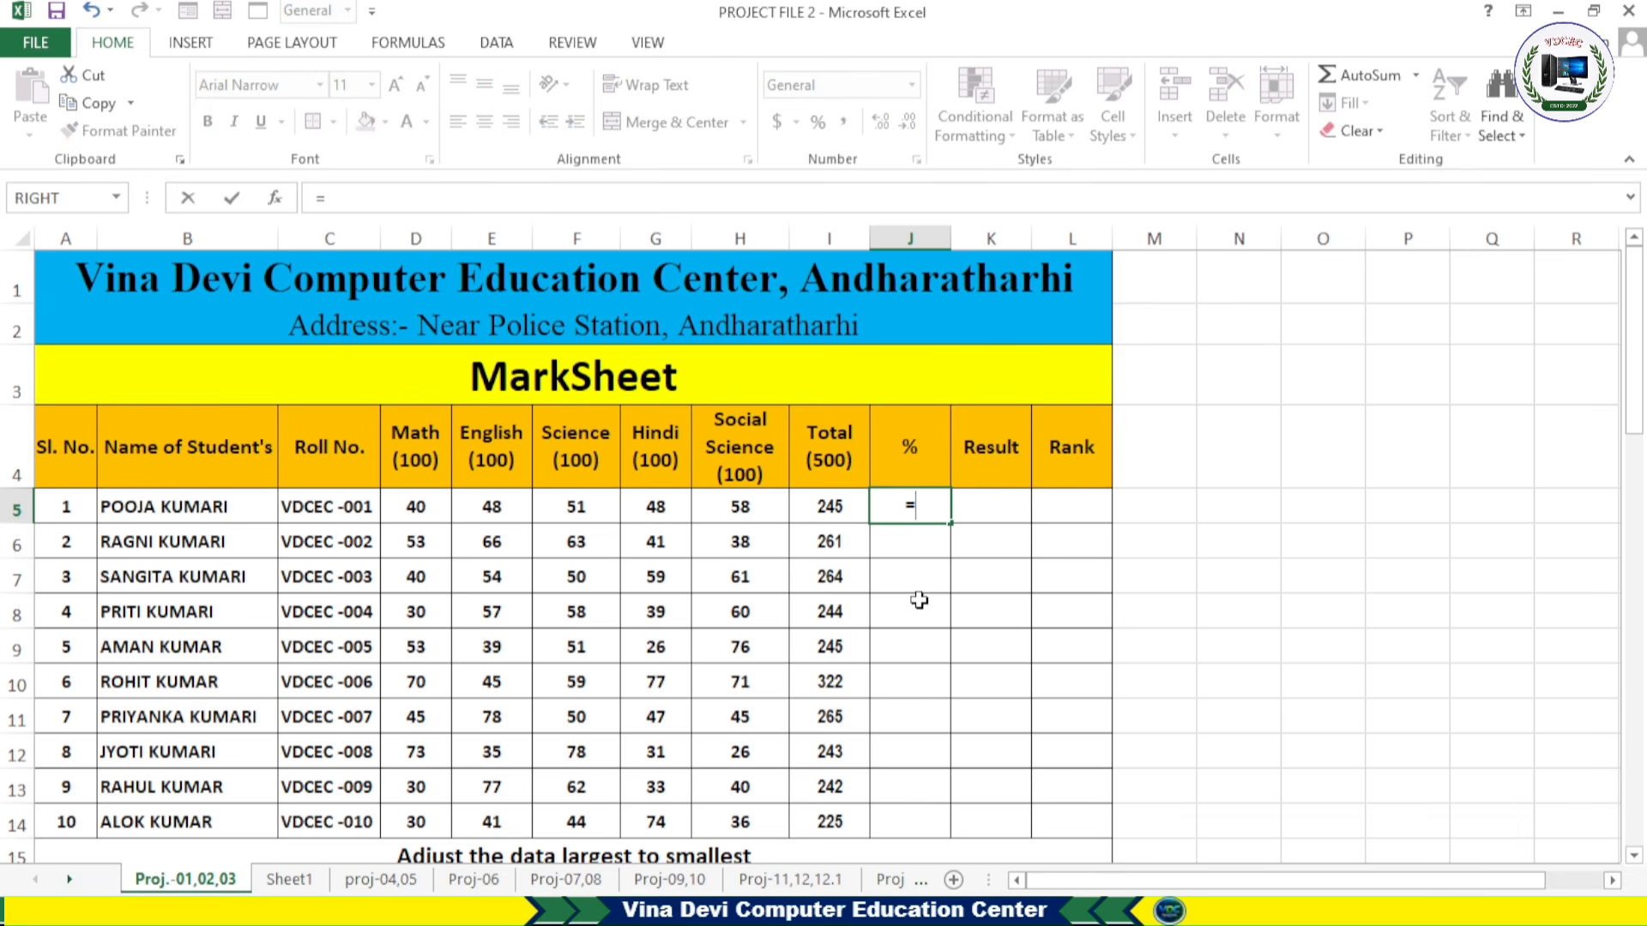
click(832, 509)
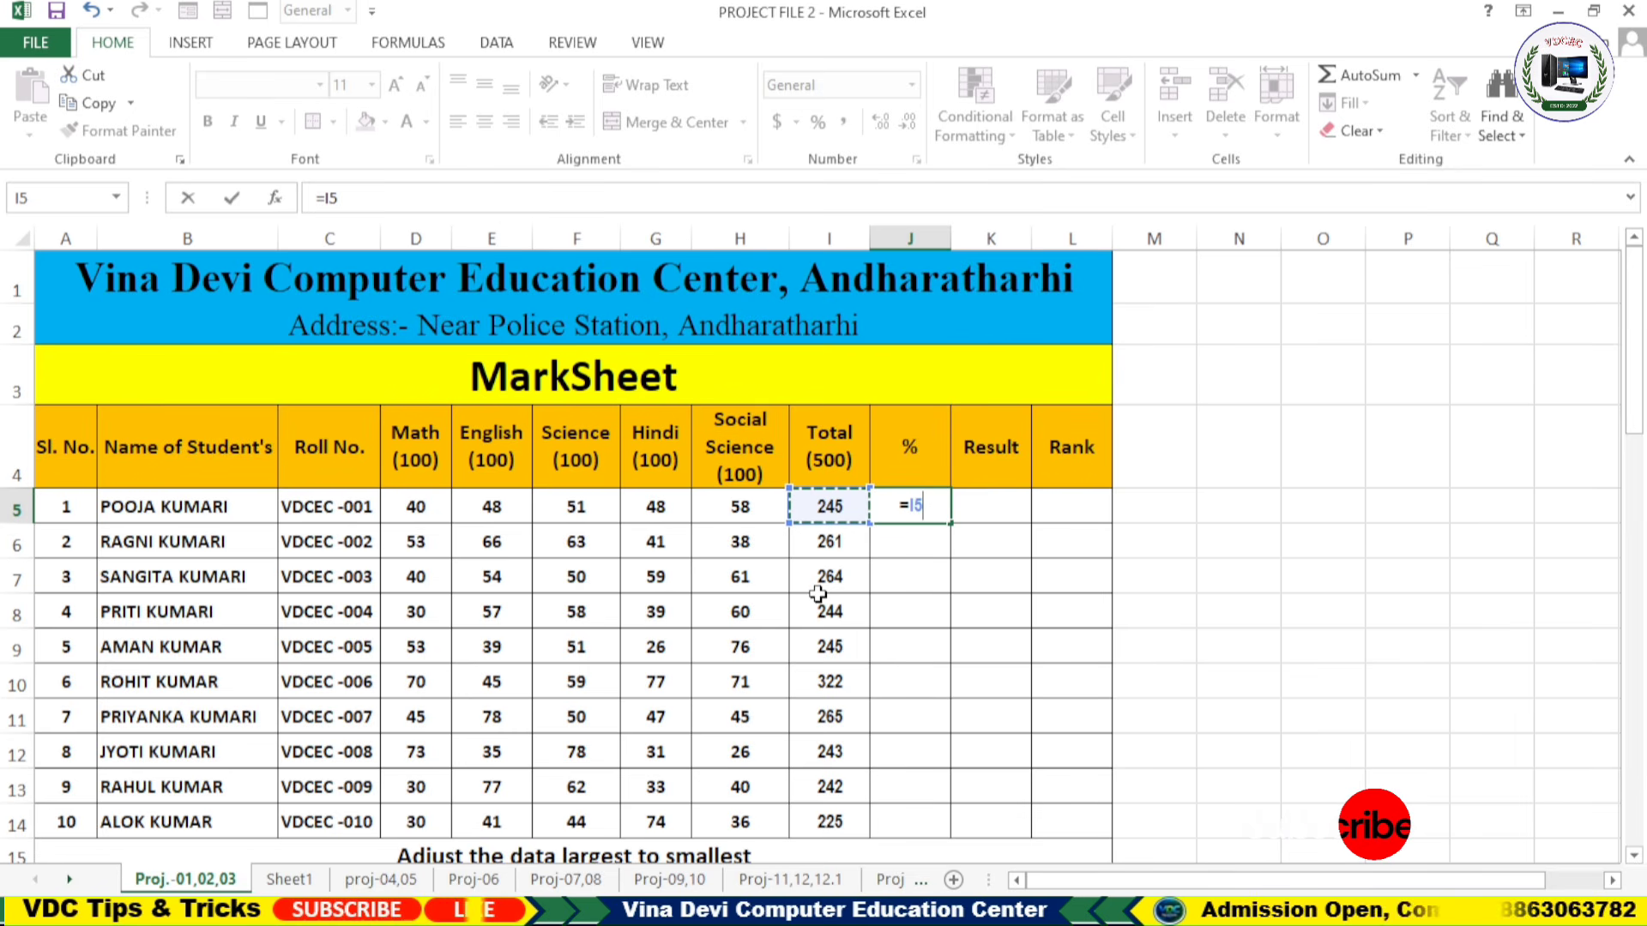
text(*)
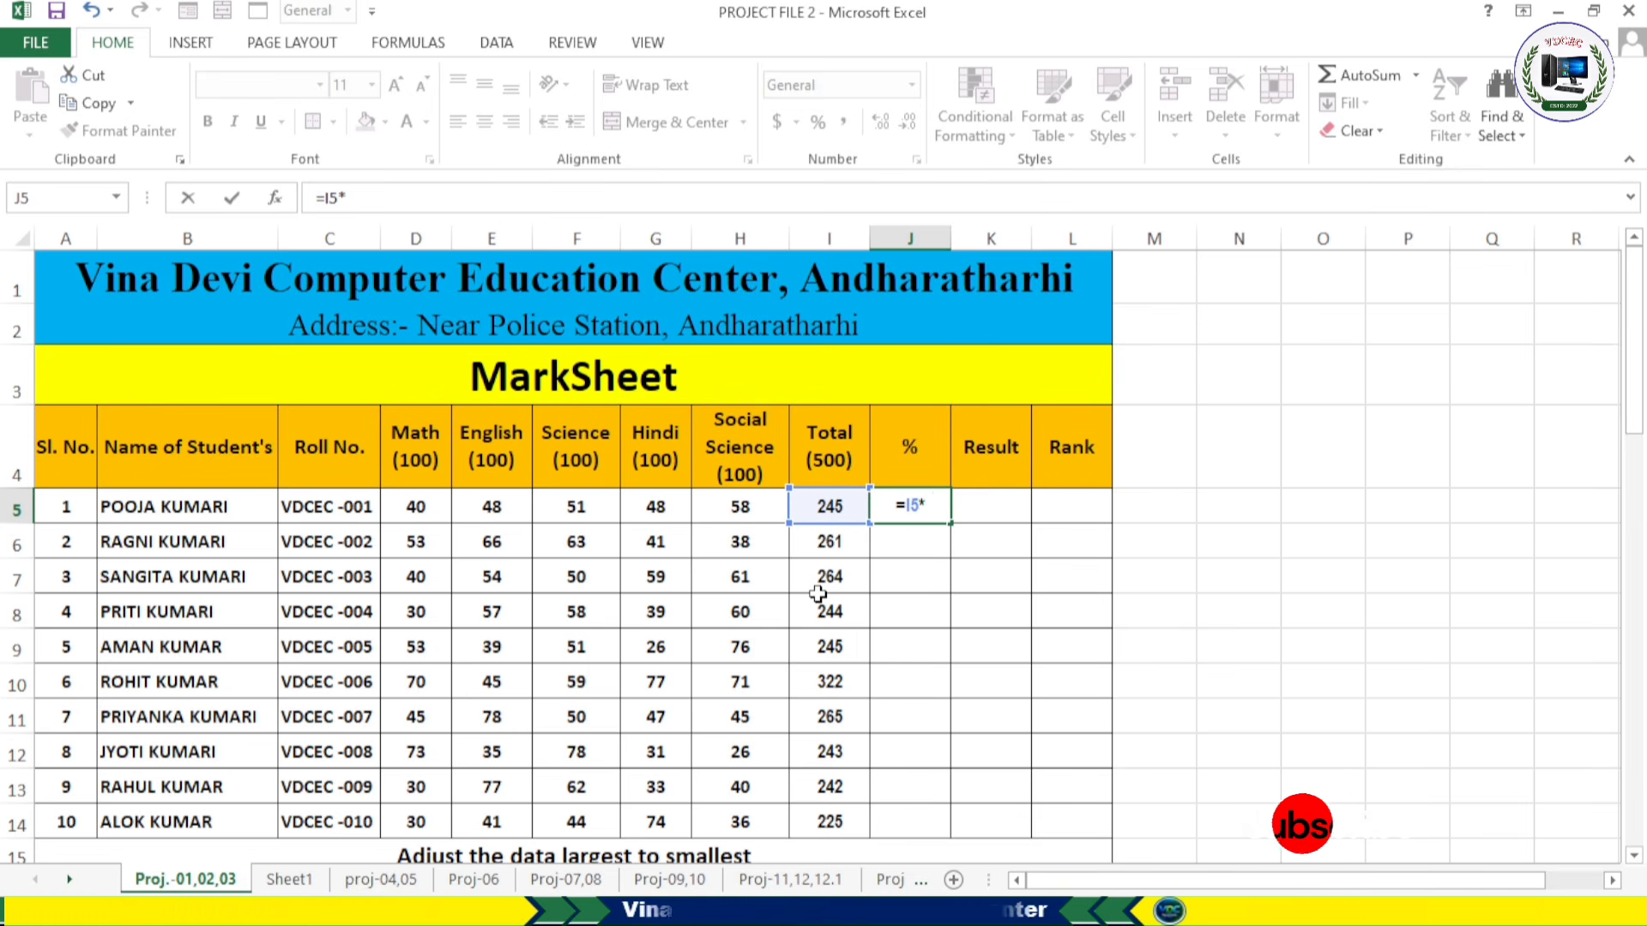
text(100/500)
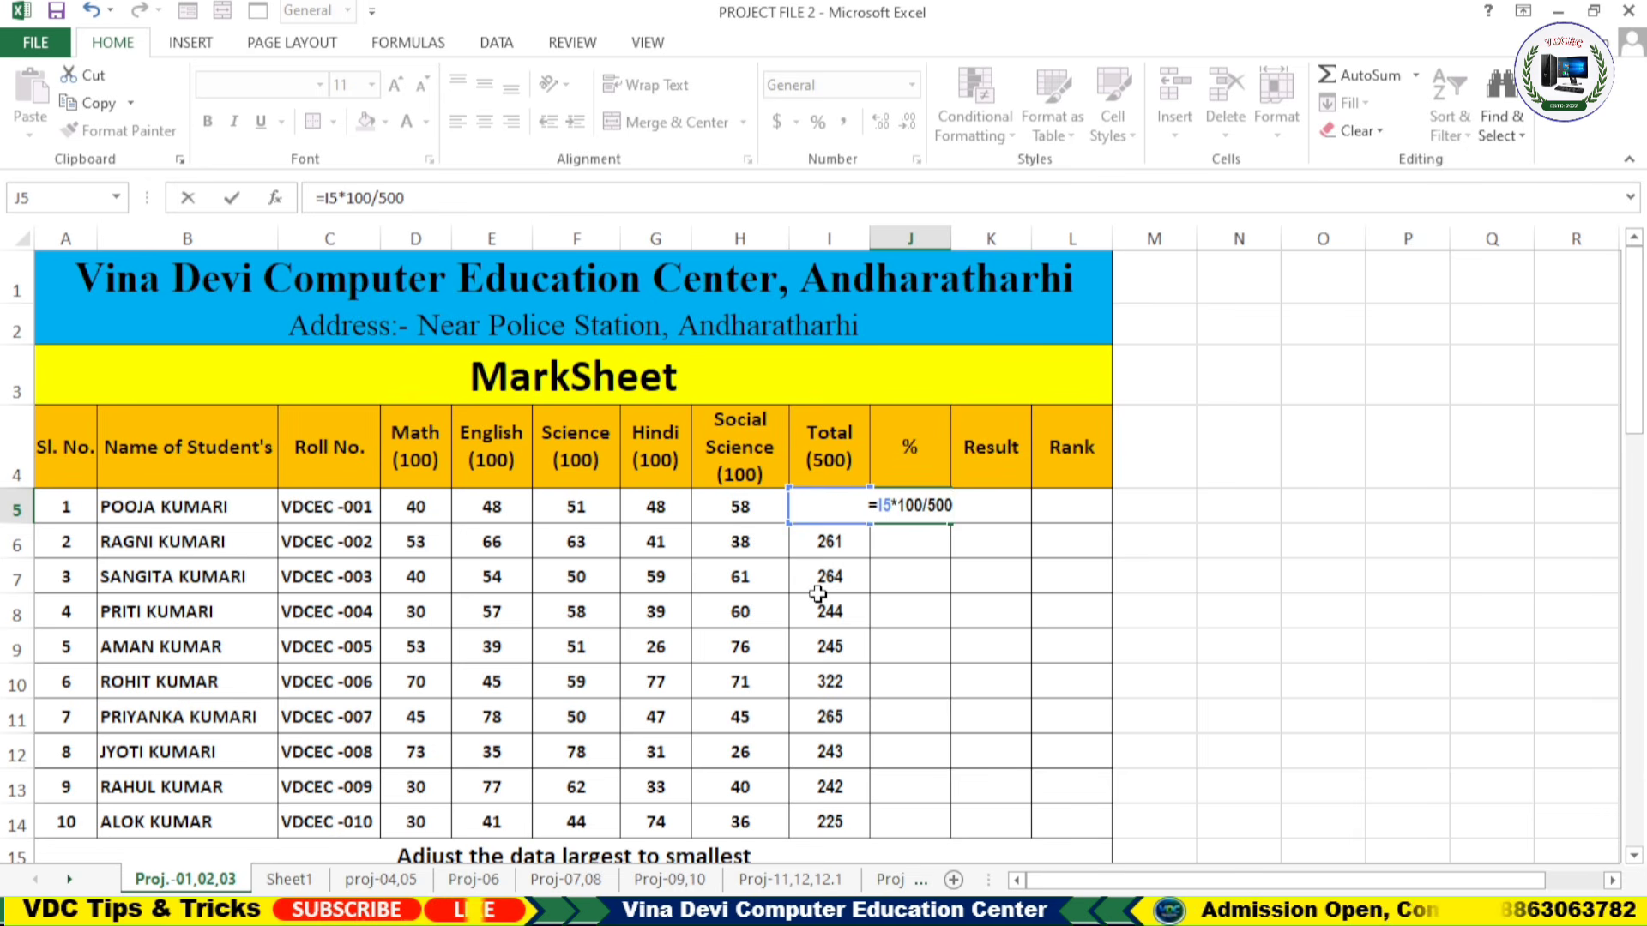
key(Return)
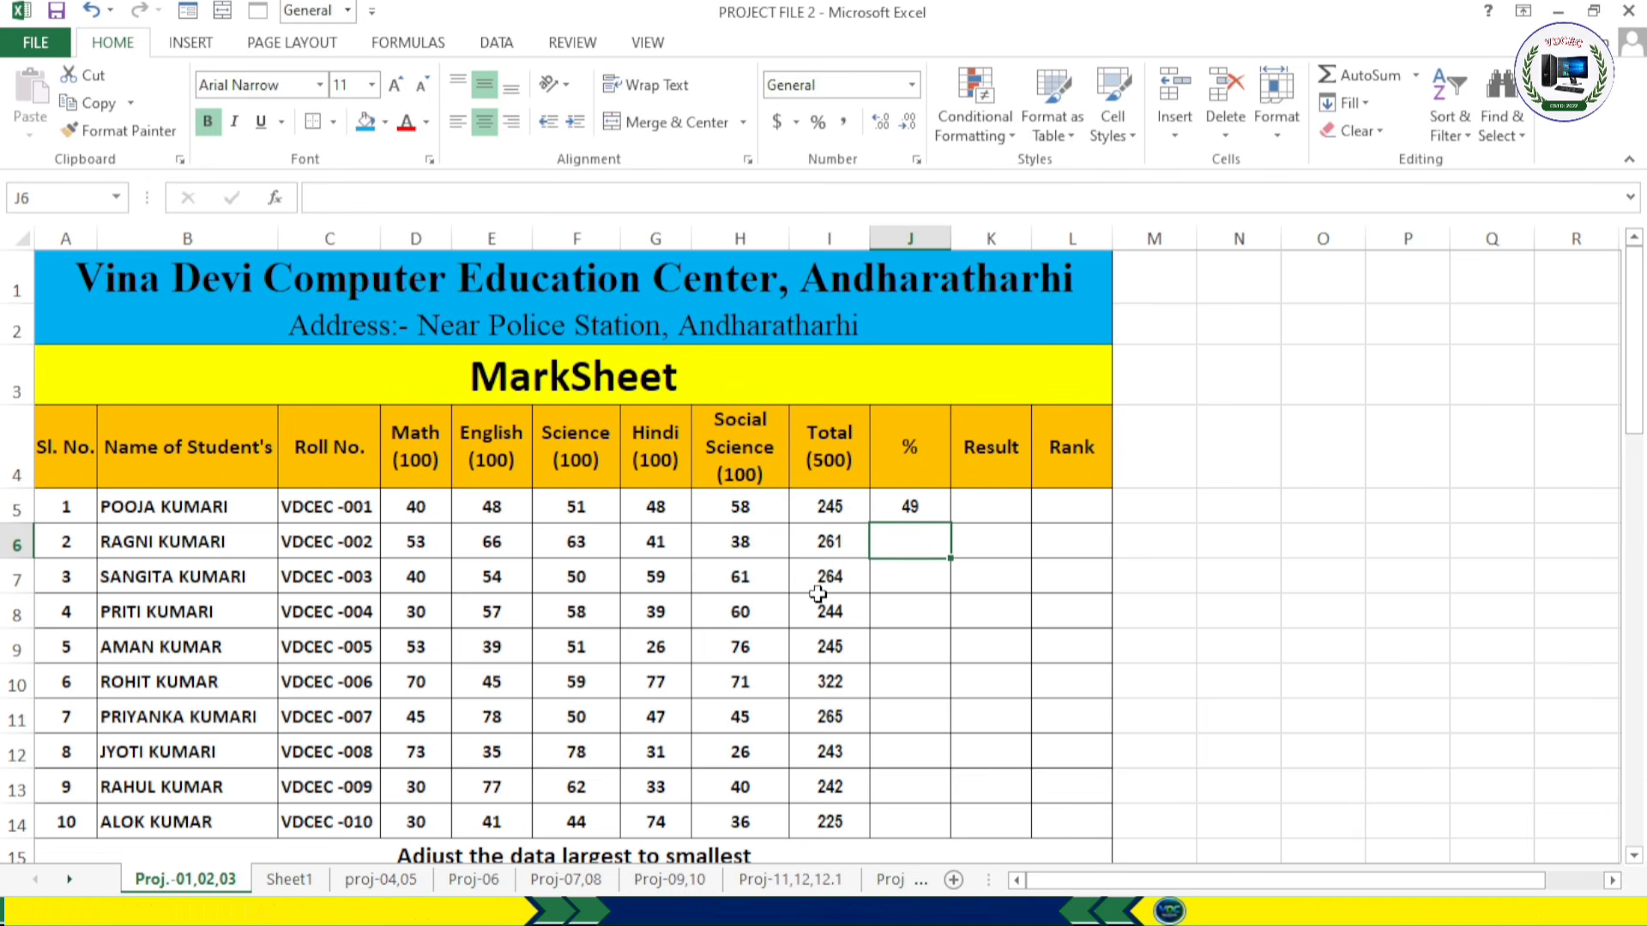
Step: Clear the percentage formula from J5
click(921, 508)
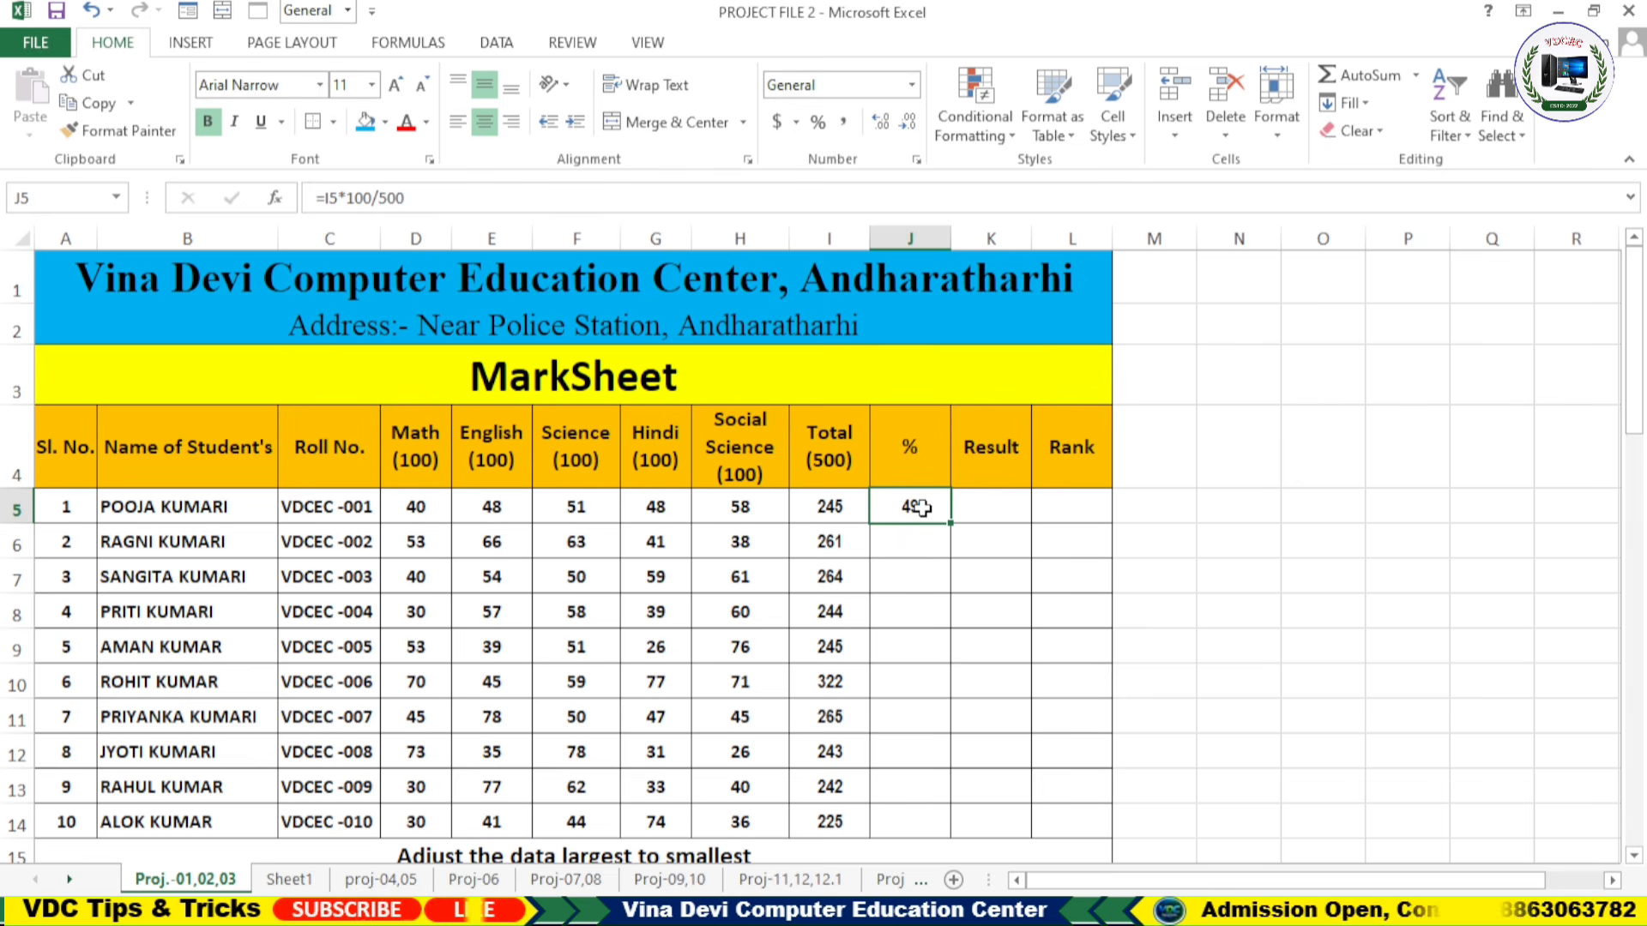
double_click(922, 520)
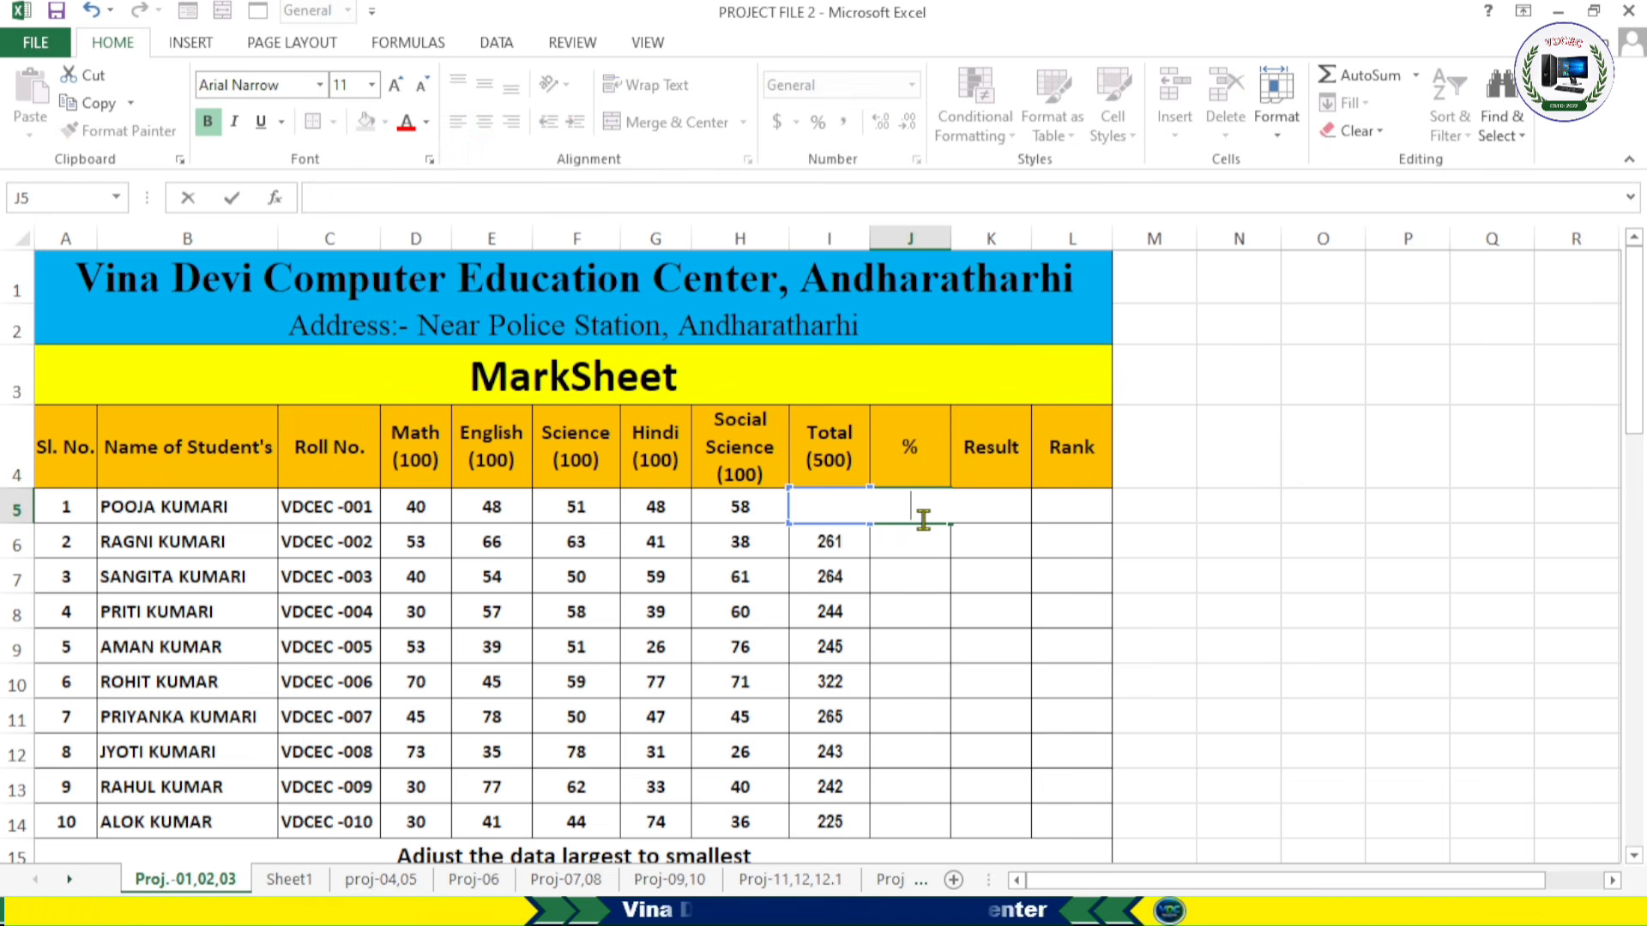
key(Return)
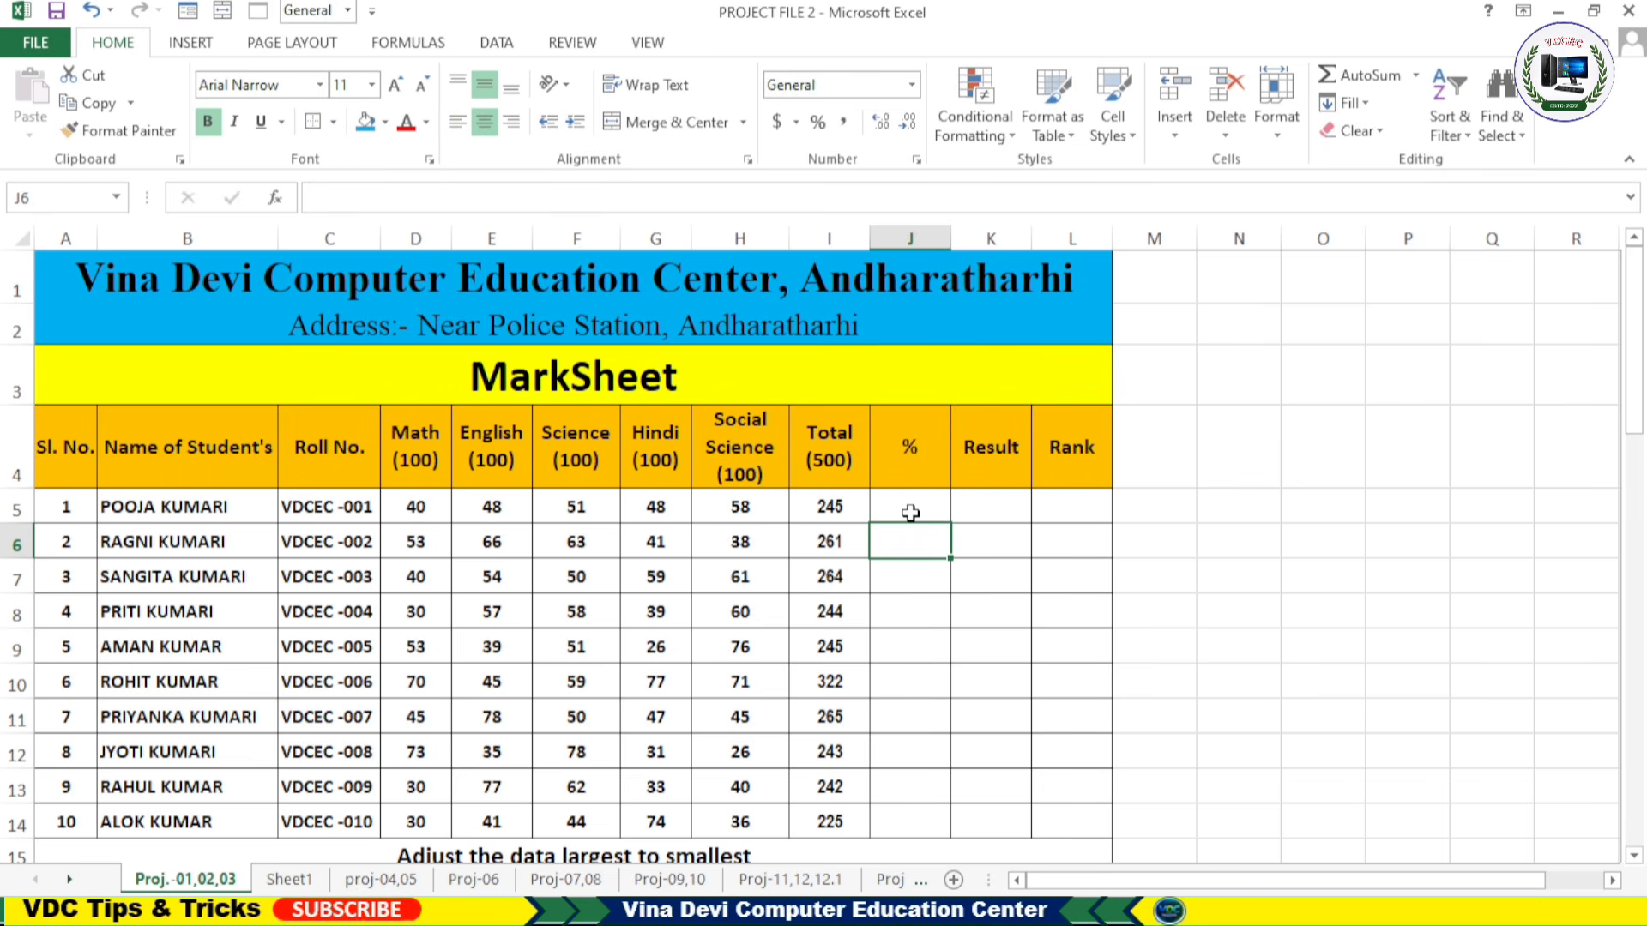
Step: Calculate the students' percentages with =I5/5 in J5 and fill the formula down through J14
double_click(910, 511)
text(=)
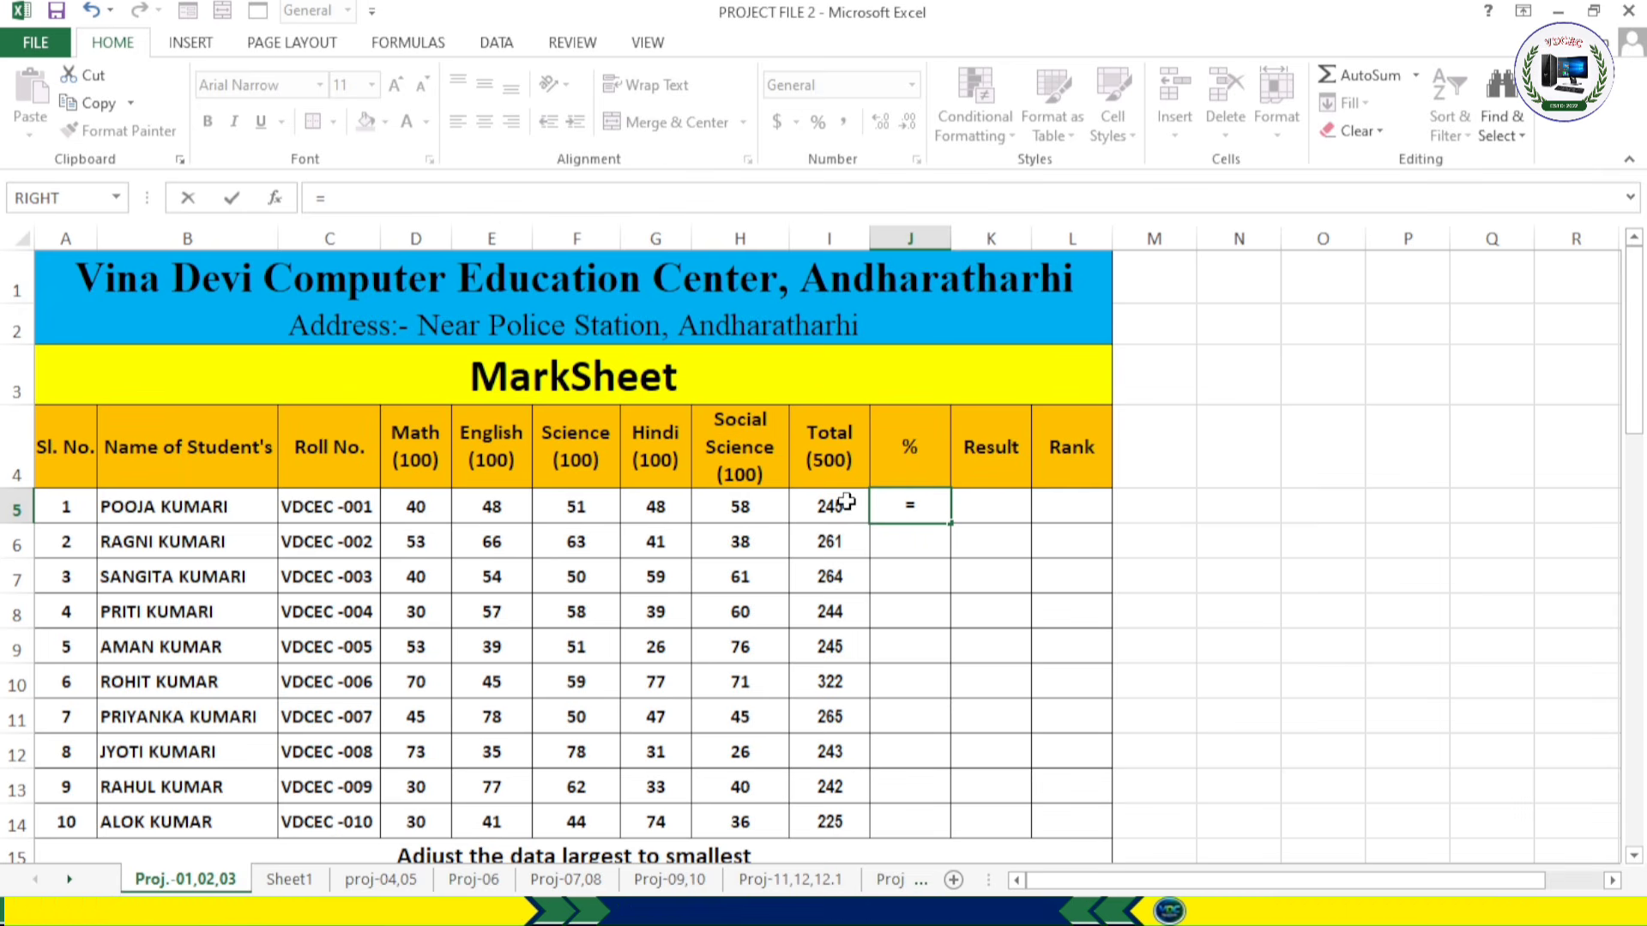
click(833, 507)
text(/5)
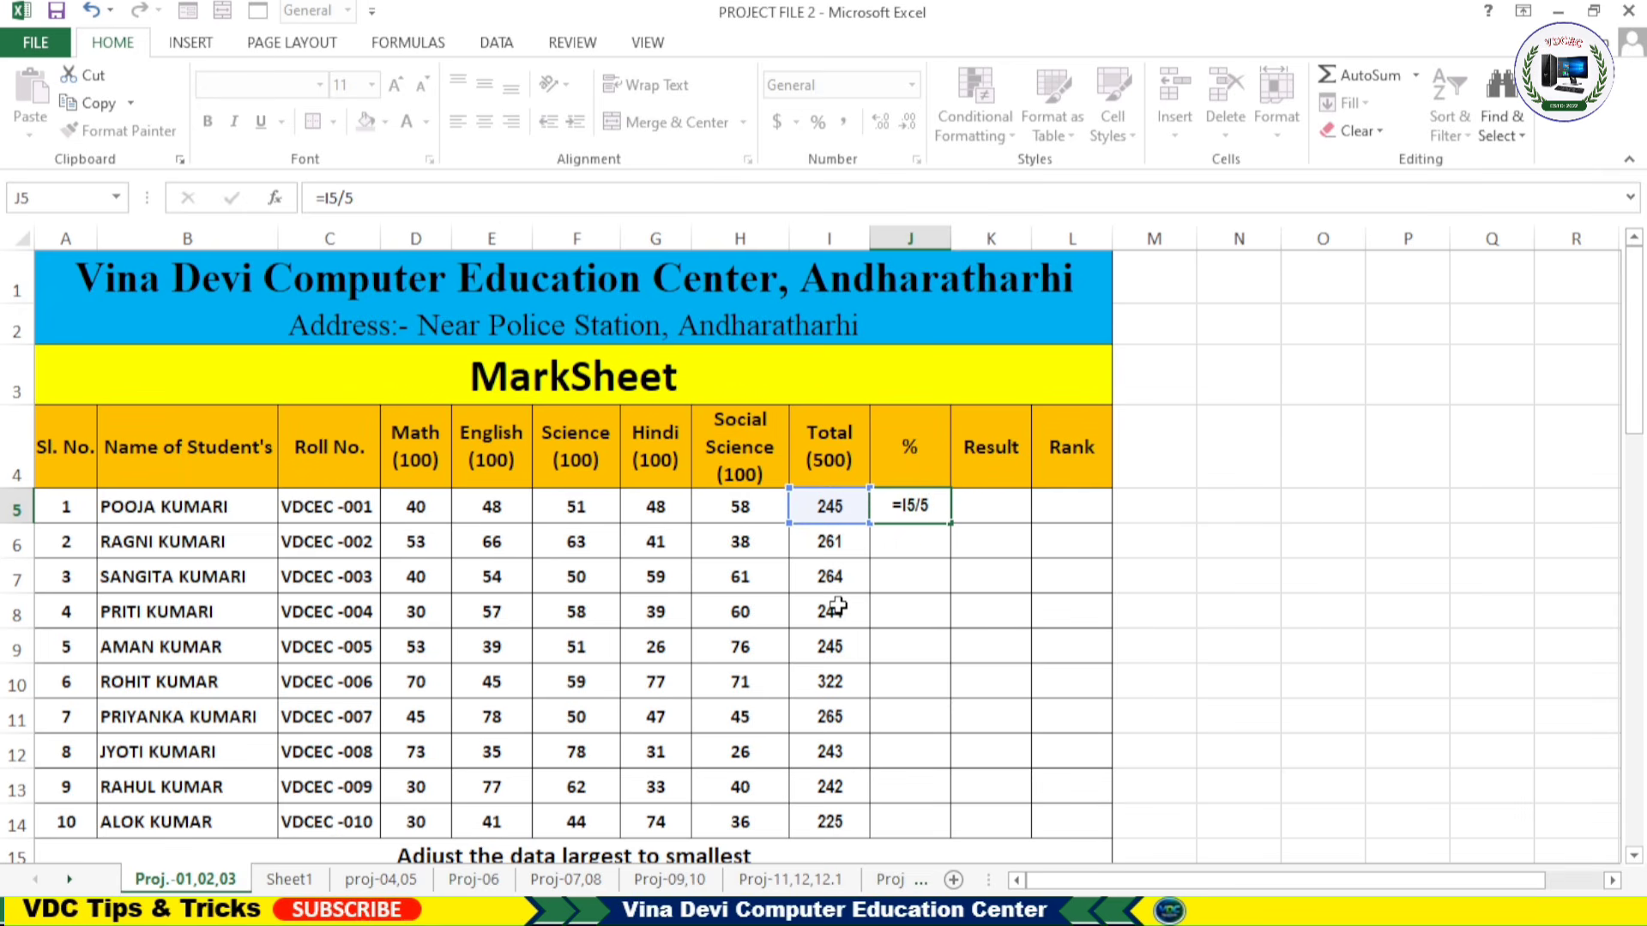
key(Return)
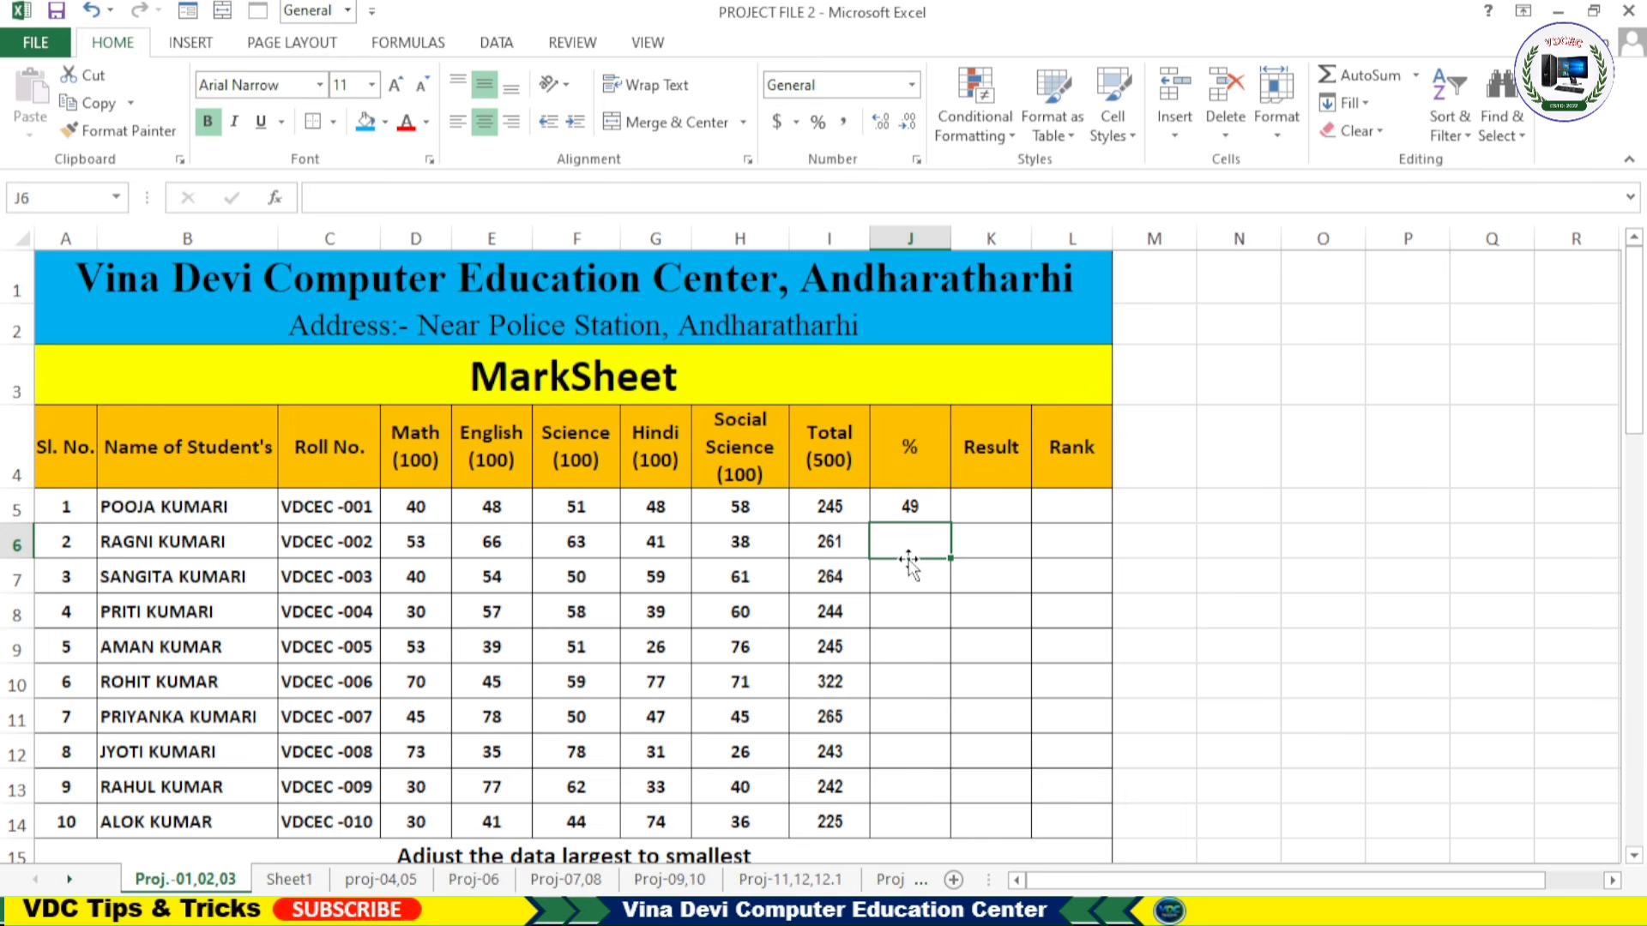
click(912, 511)
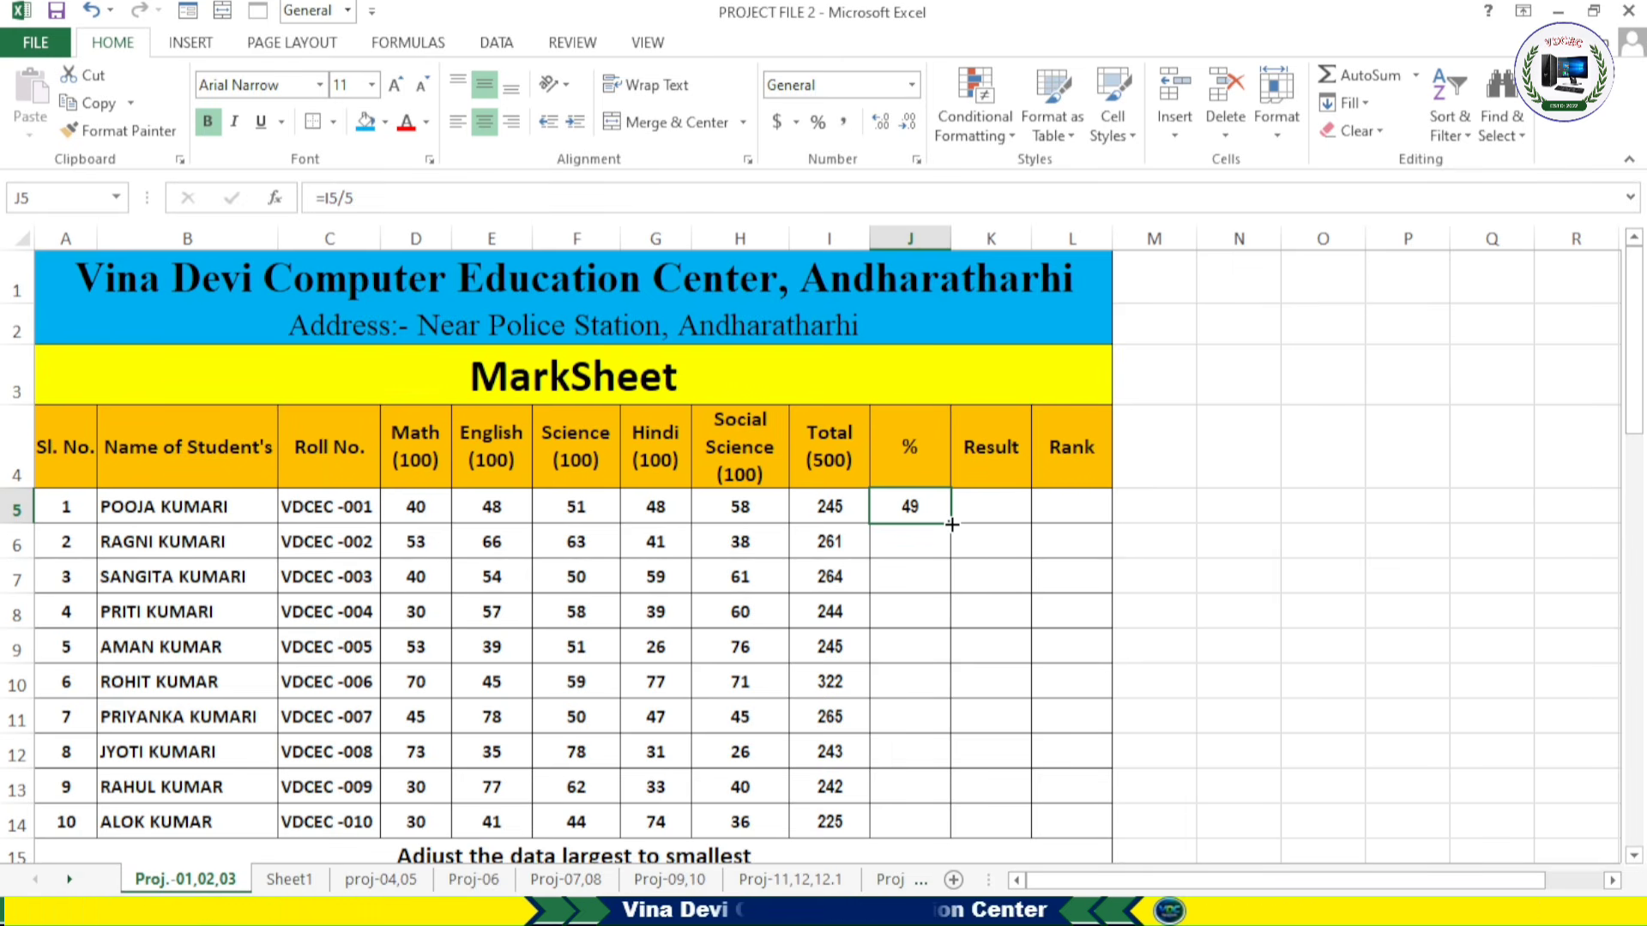
drag(950, 524, 950, 836)
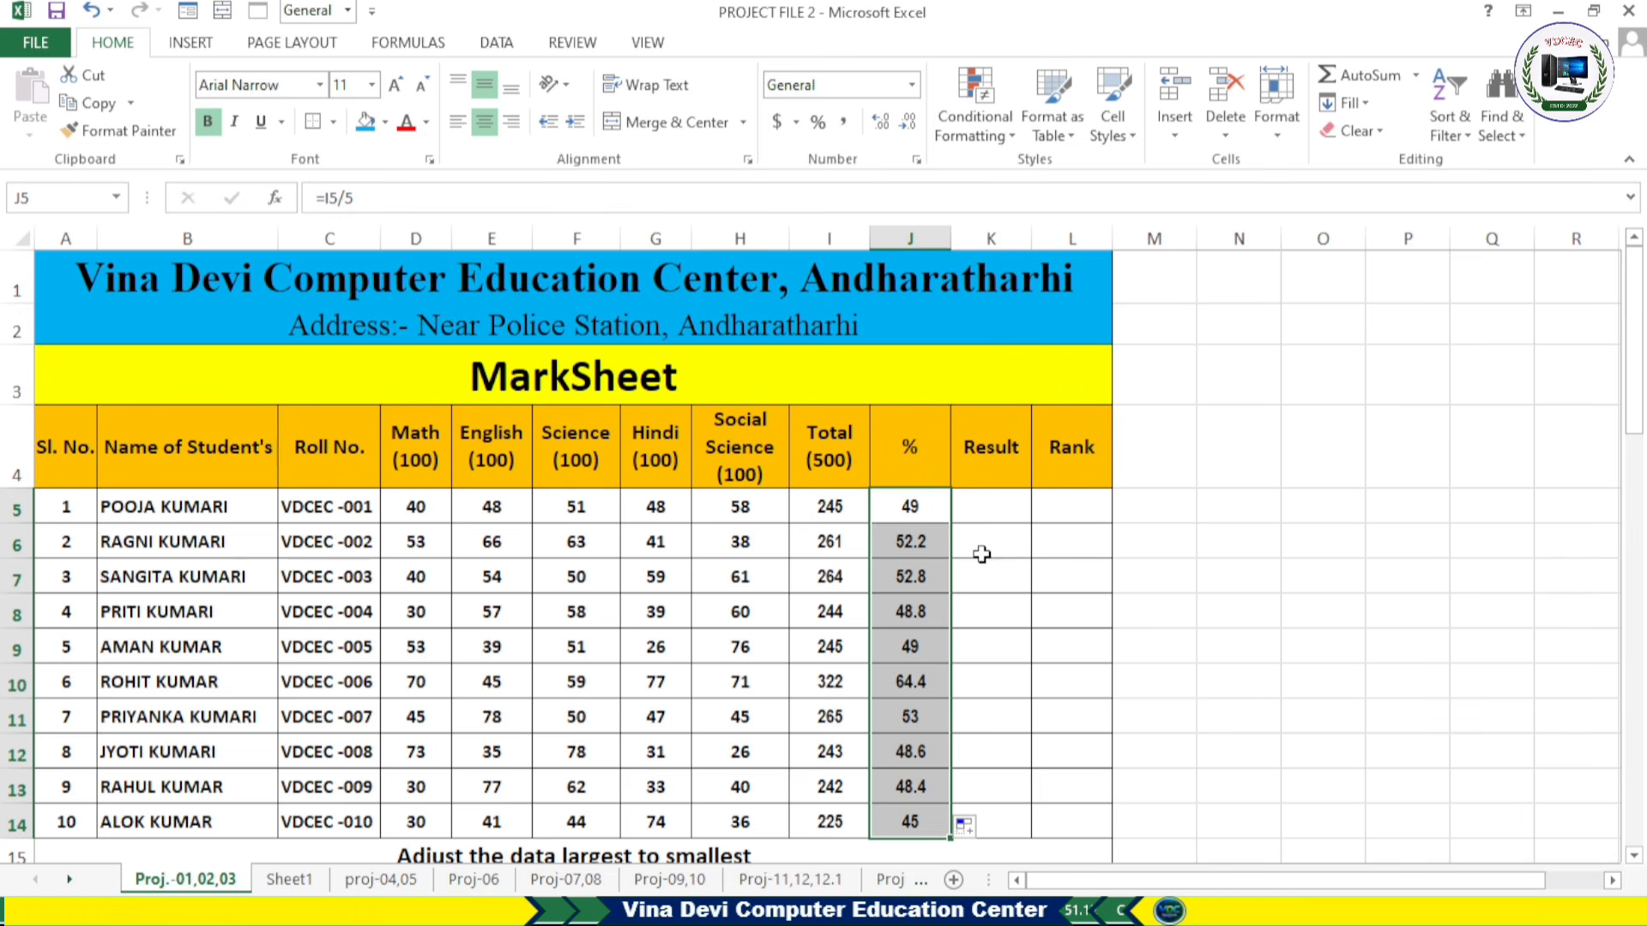
Step: Start an IF formula in K5 with the logical test I5>=250
click(983, 512)
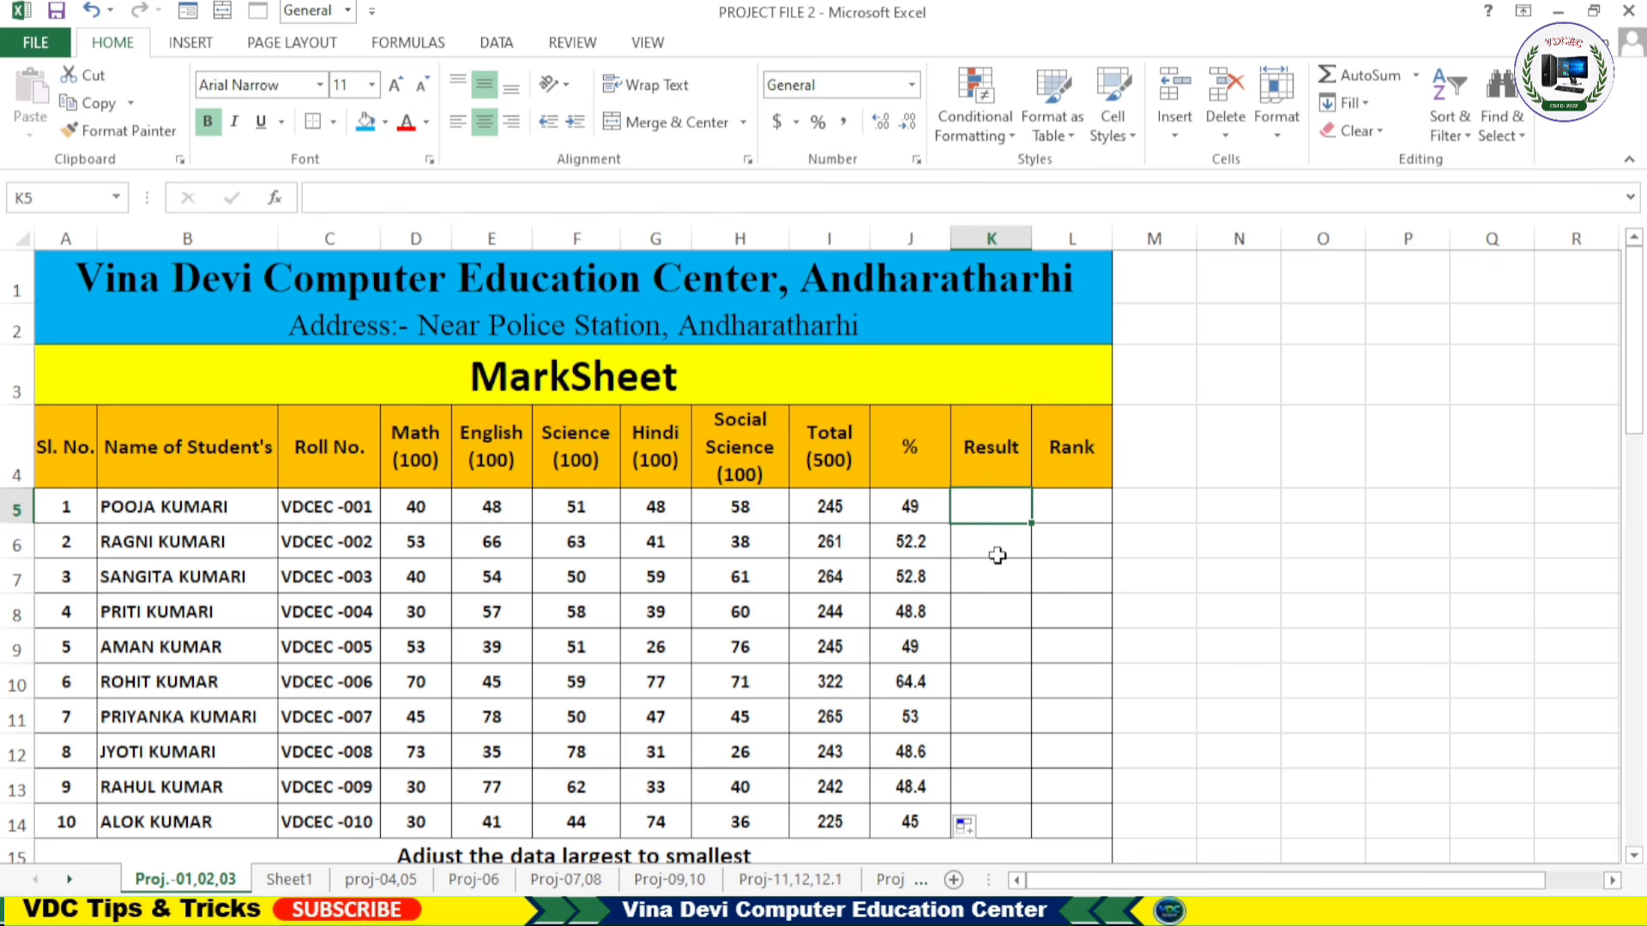
text(=if)
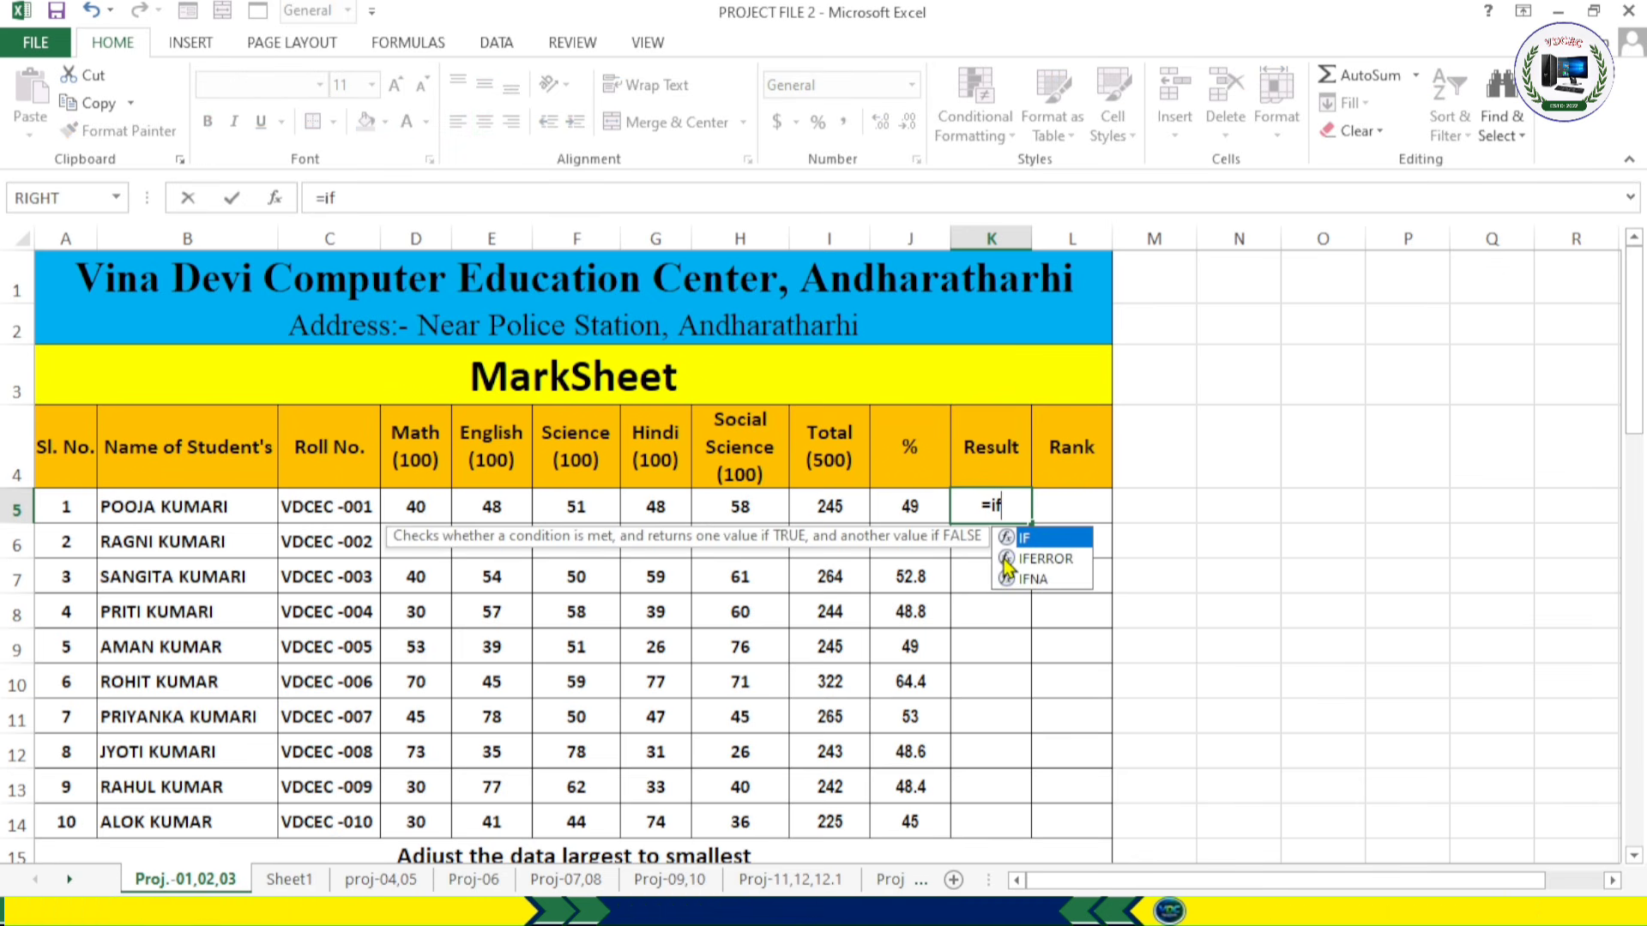
text(()
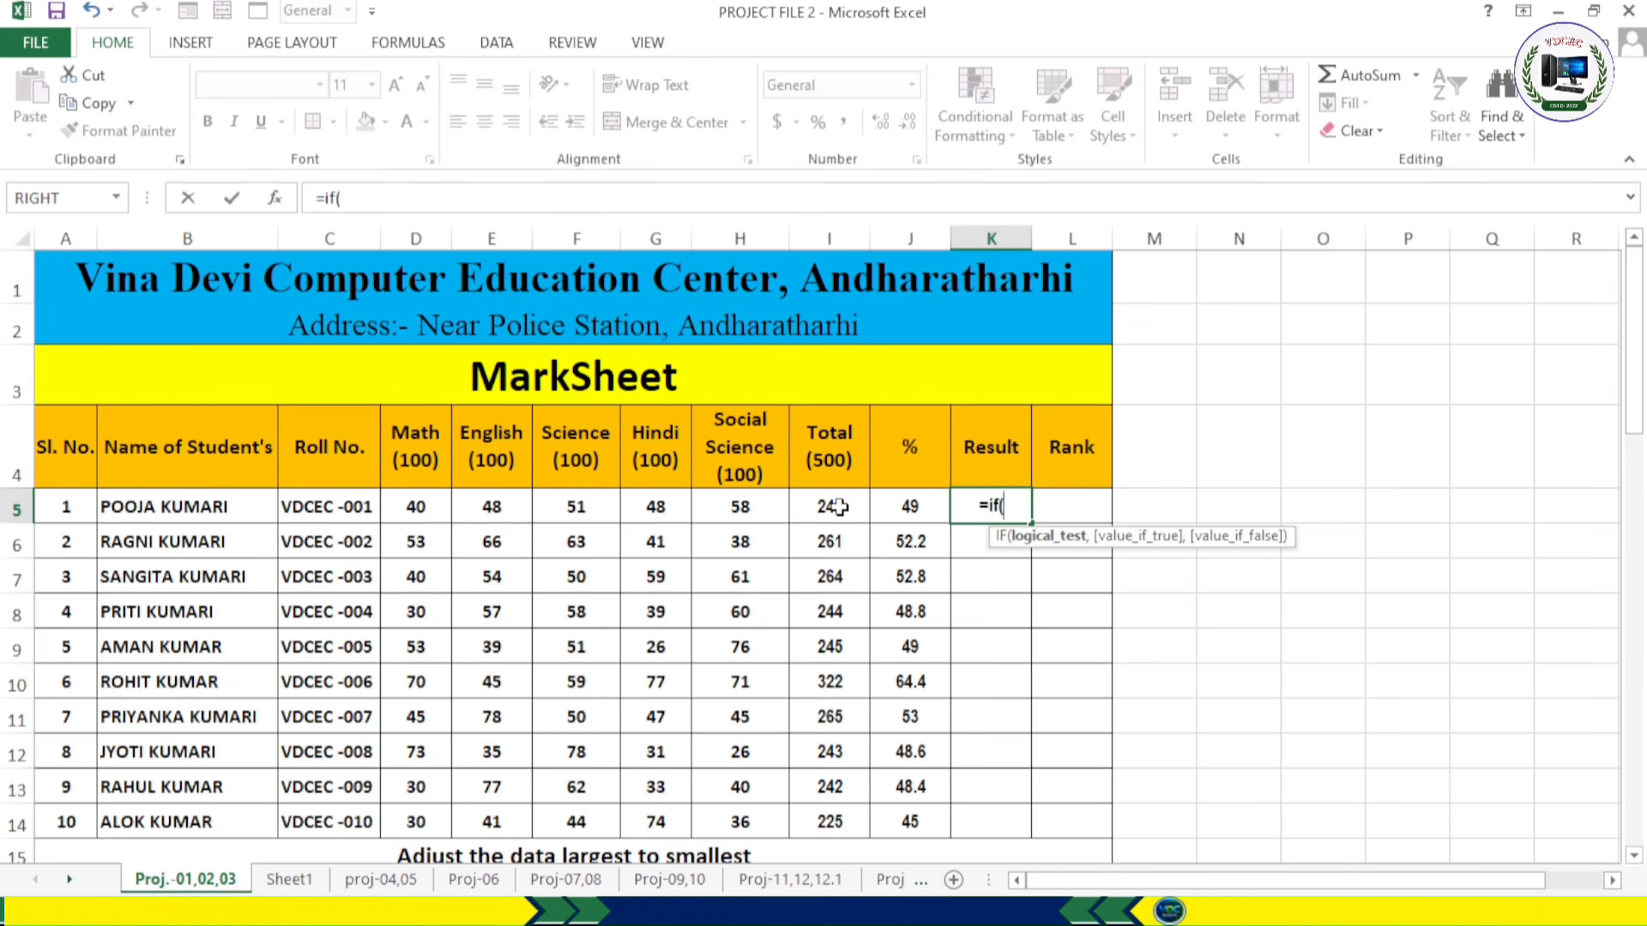
click(837, 510)
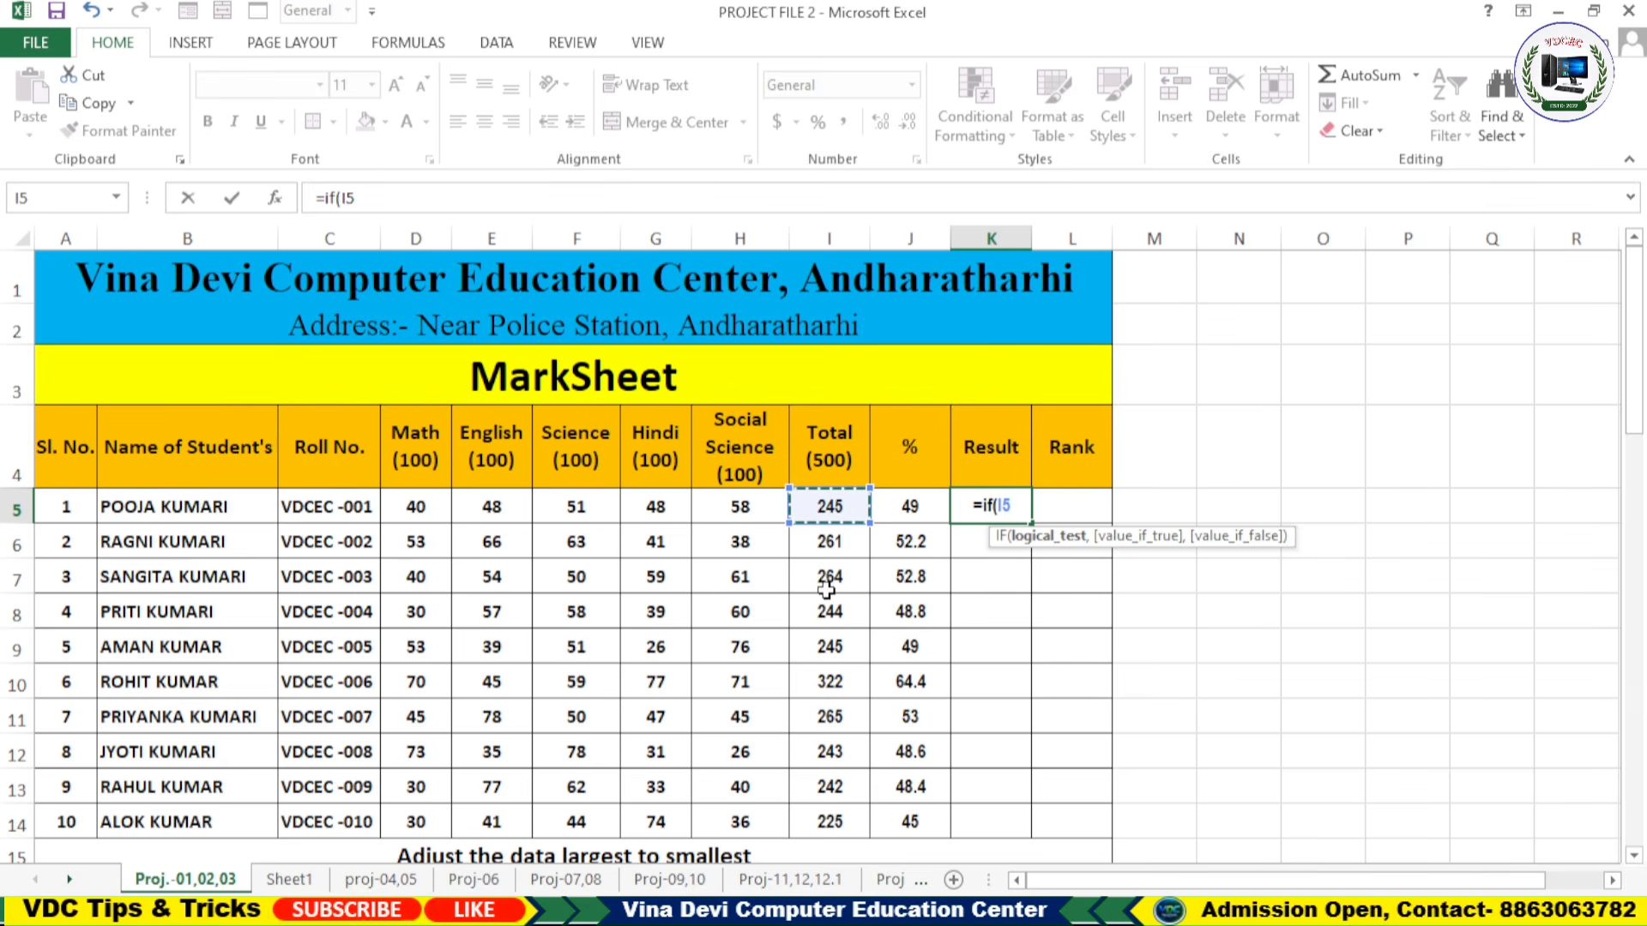
text(>=)
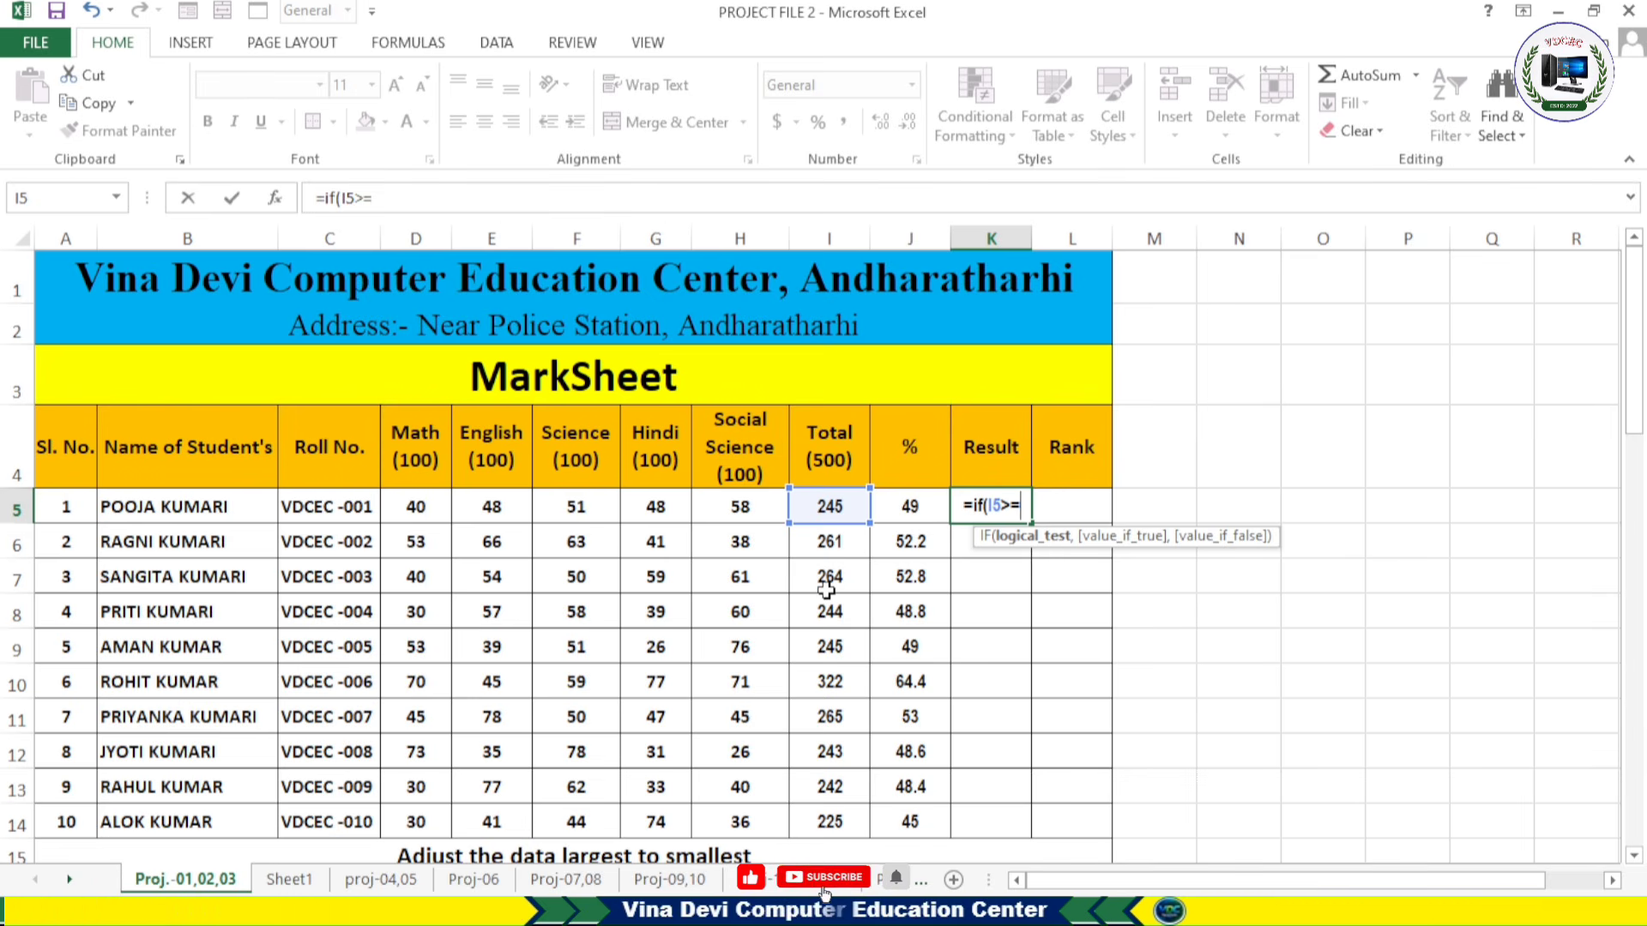
text(300)
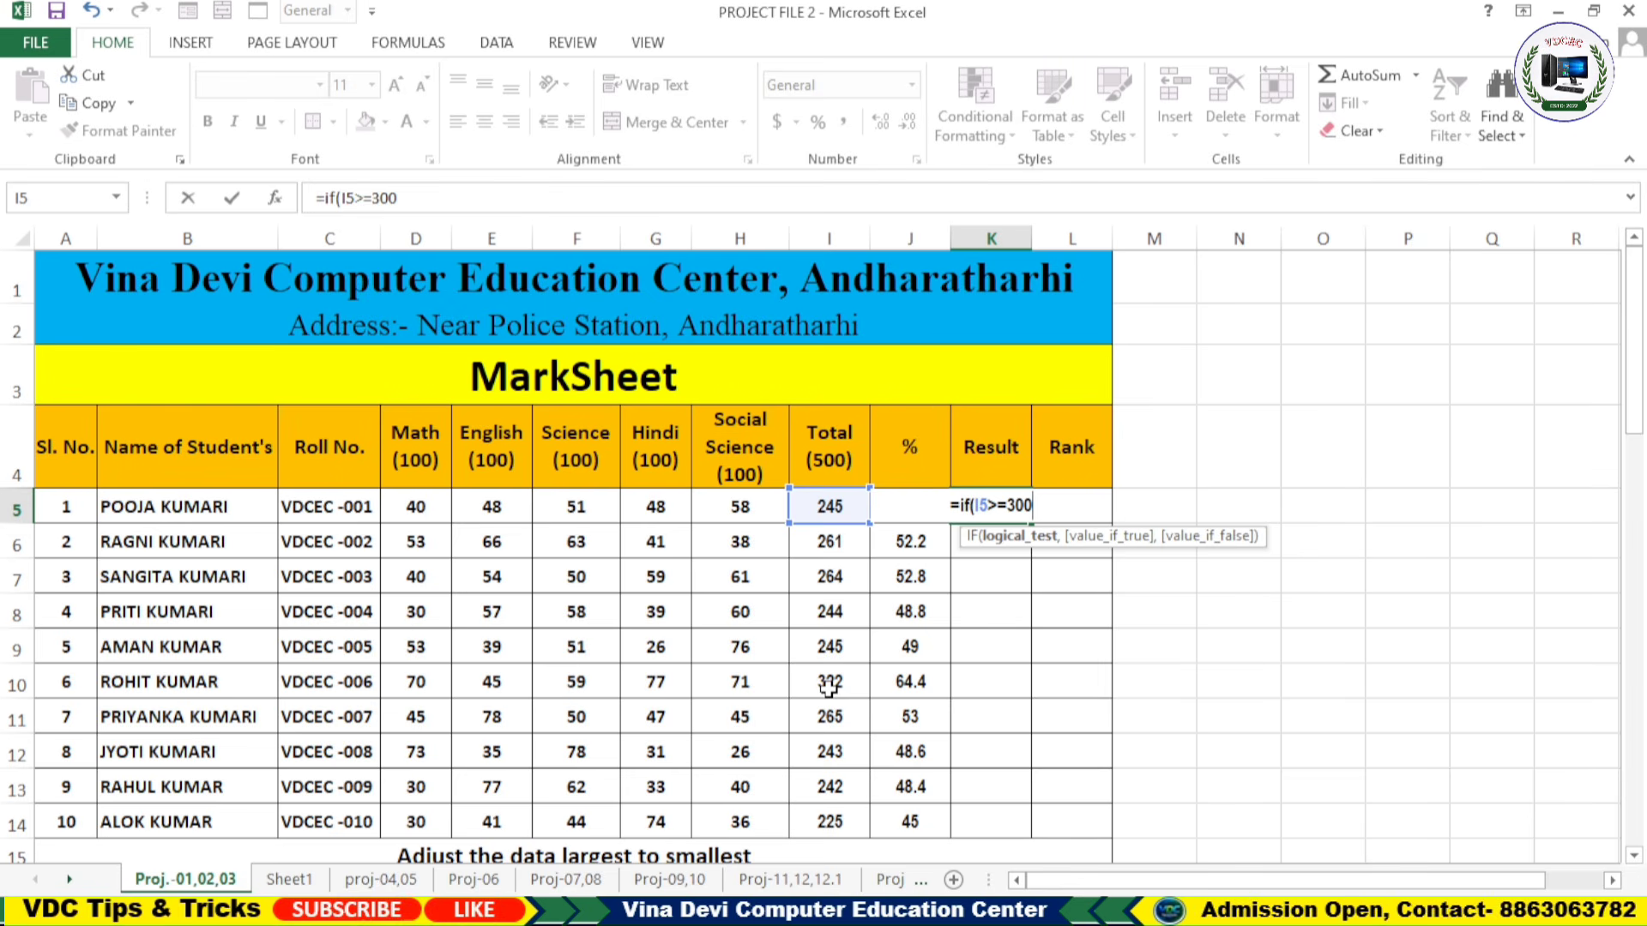
key(BackSpace)
key(BackSpace)
key(BackSpace)
text(25)
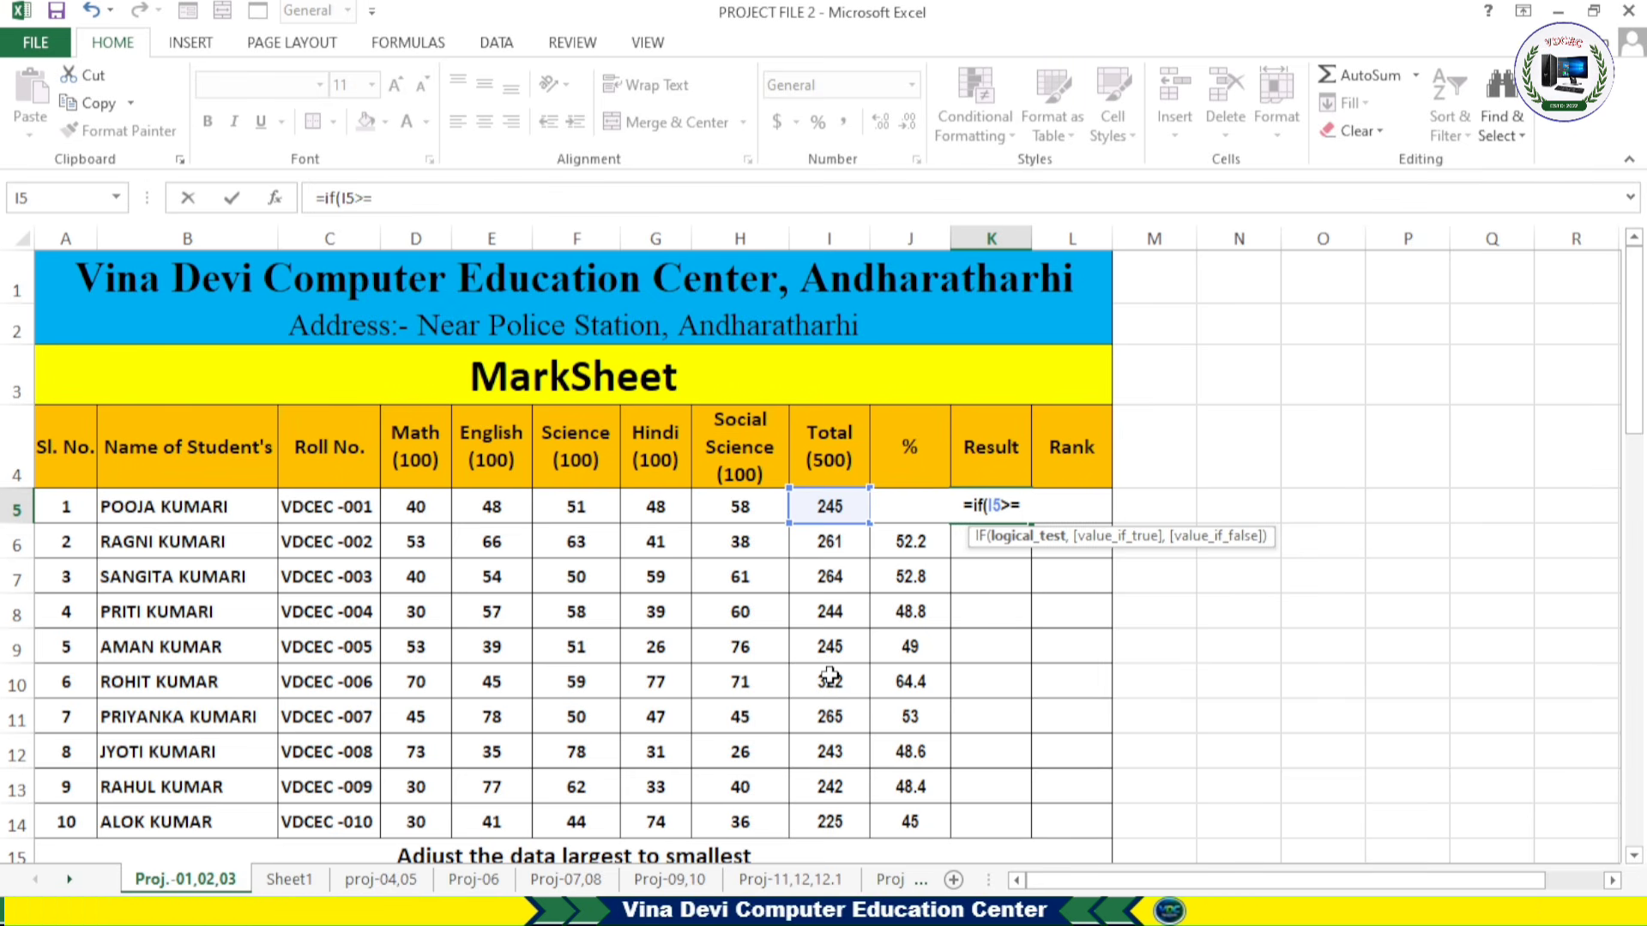
text(0)
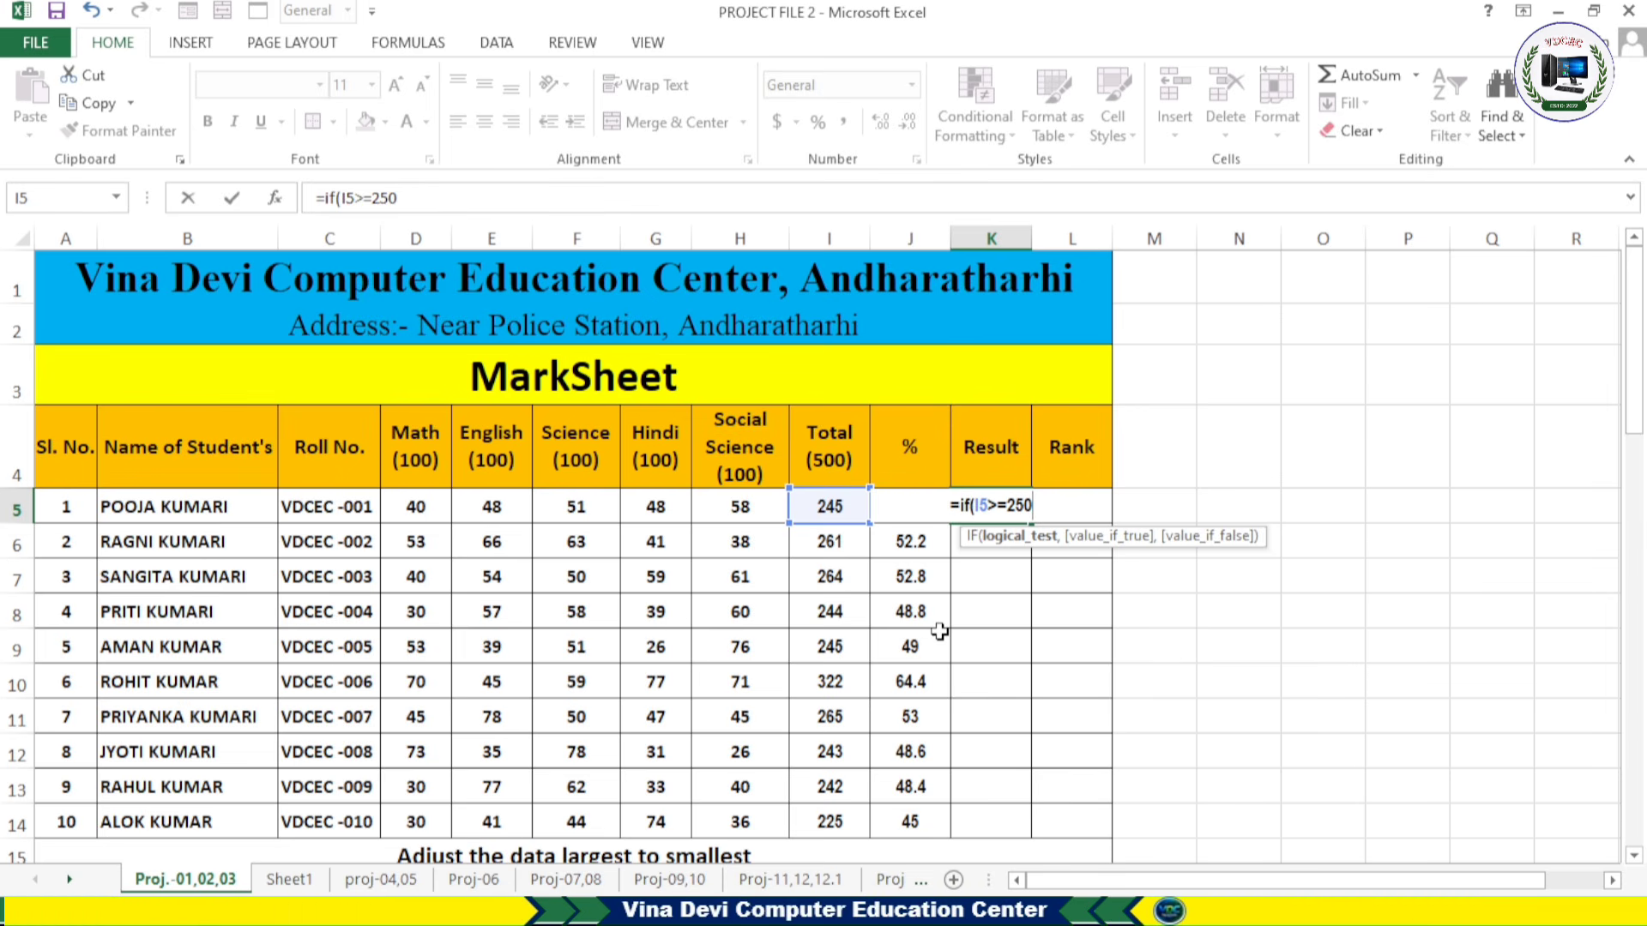
Step: Complete the K5 formula as =IF(I5>=250,"PASS","FAIL") to give the first student's result
text(,)
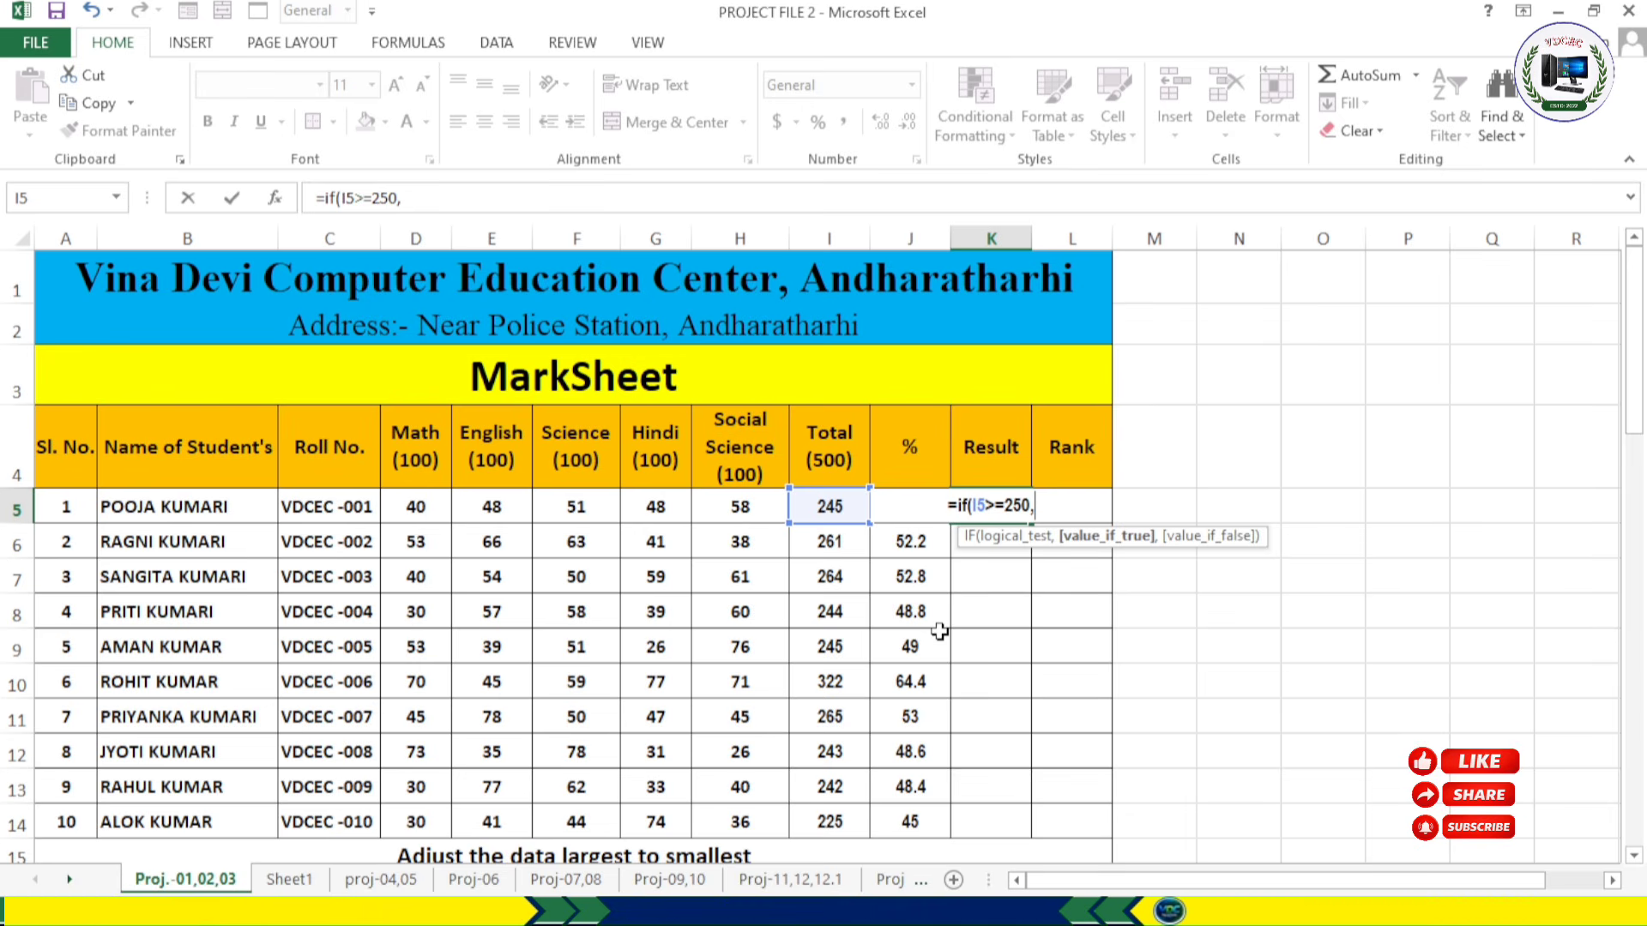
text(")
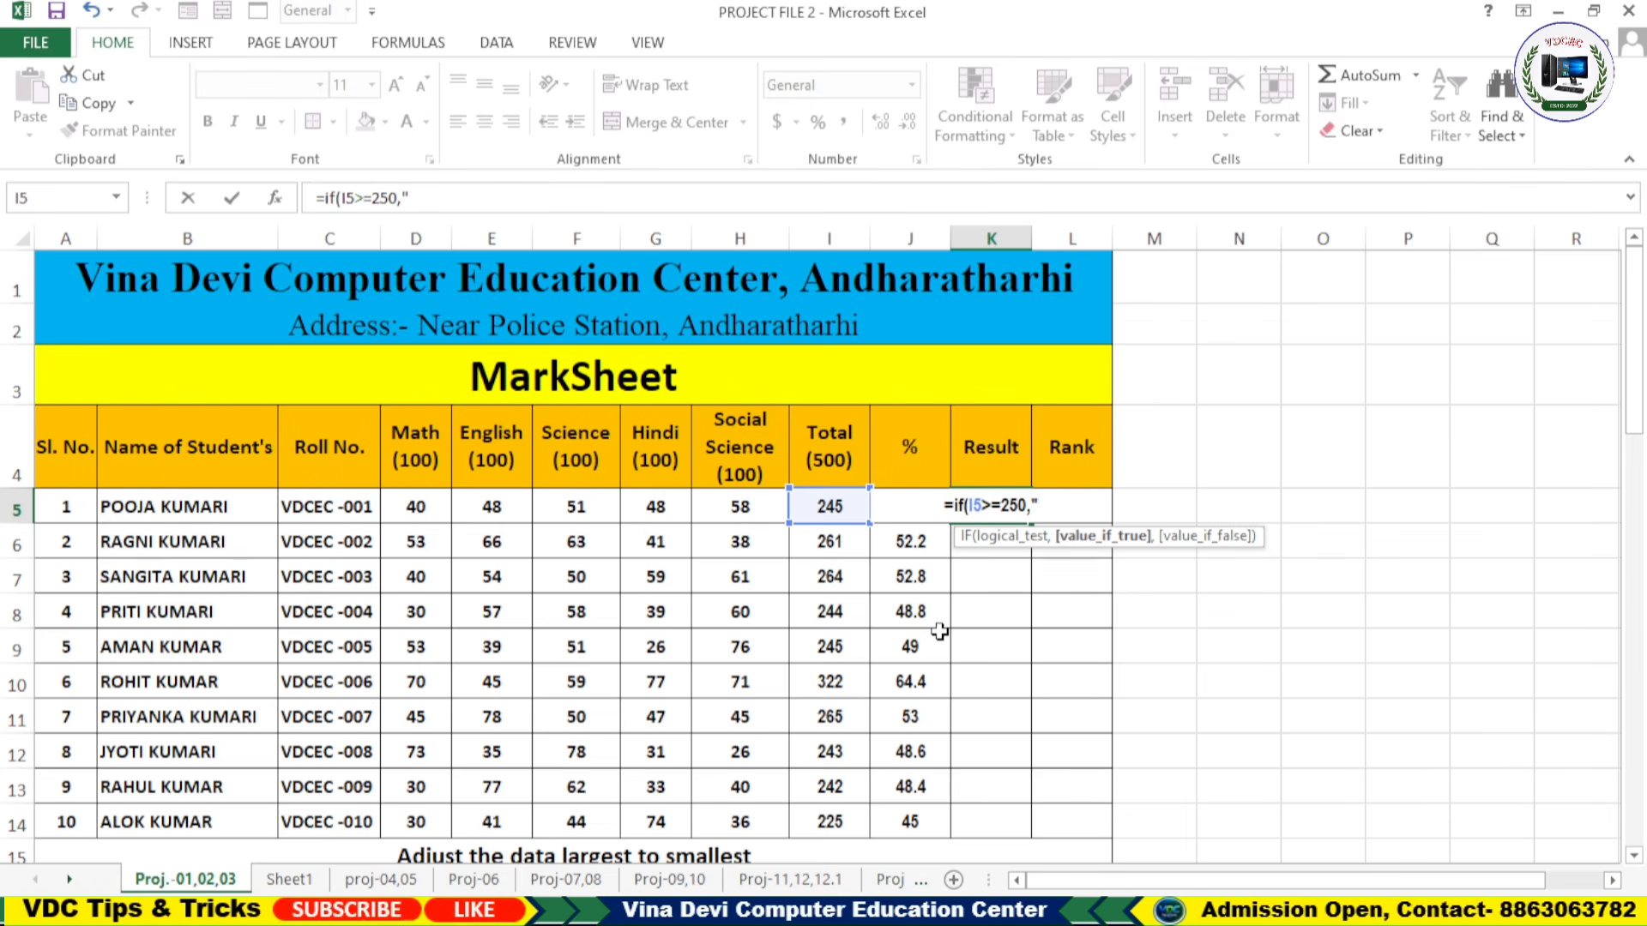
text(PASS)
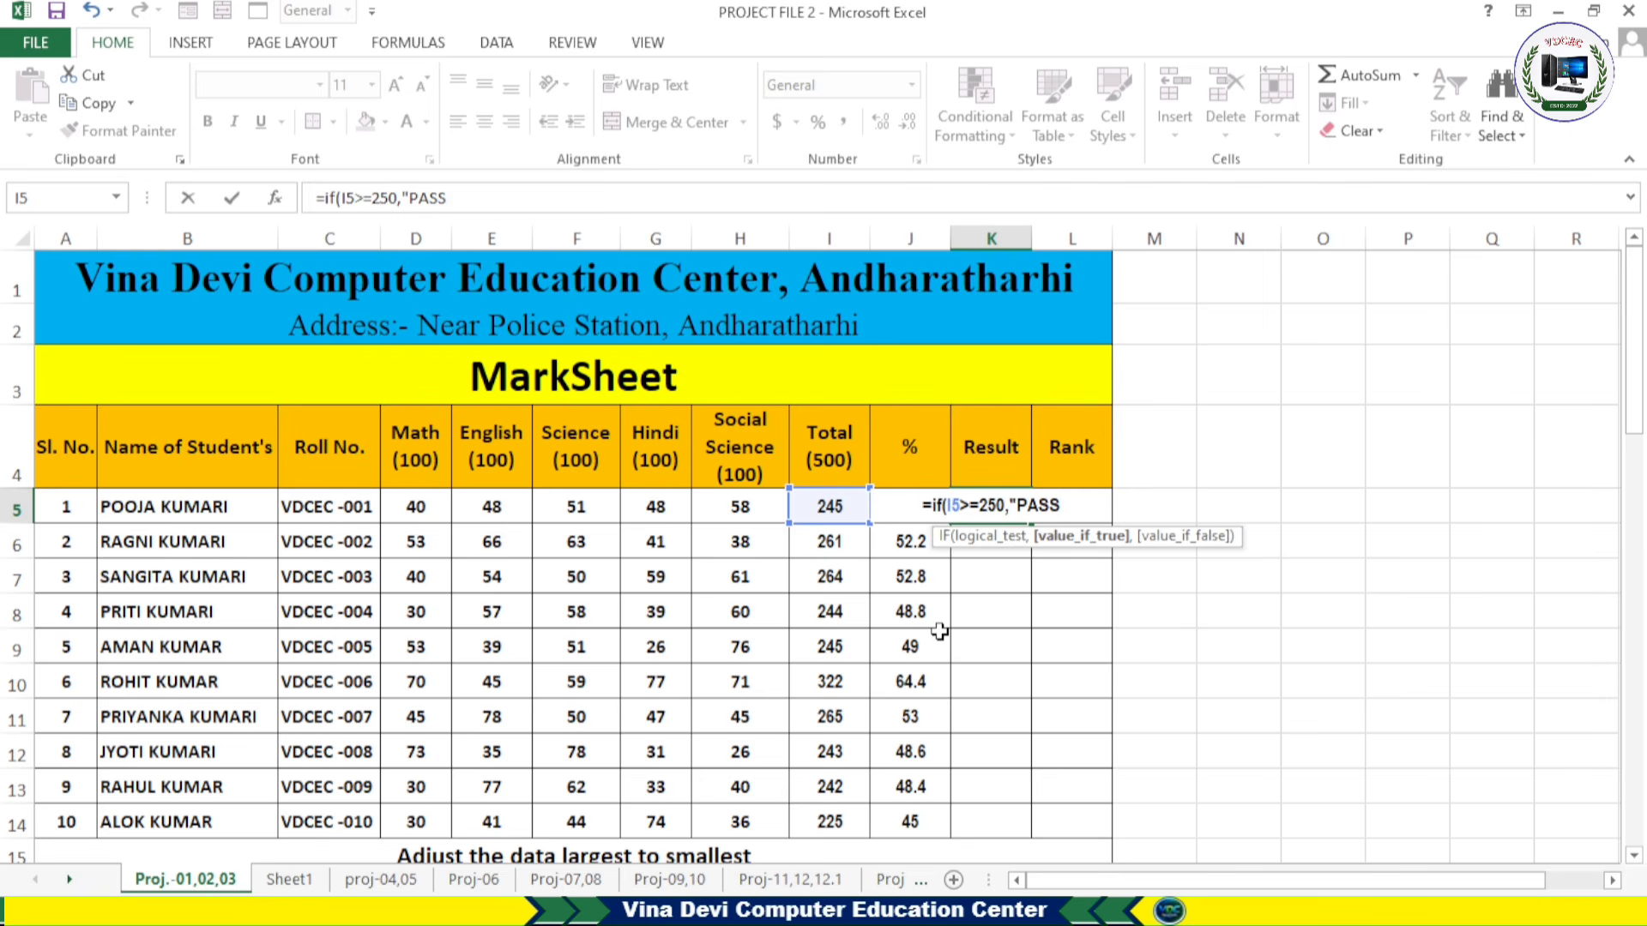
text(",)
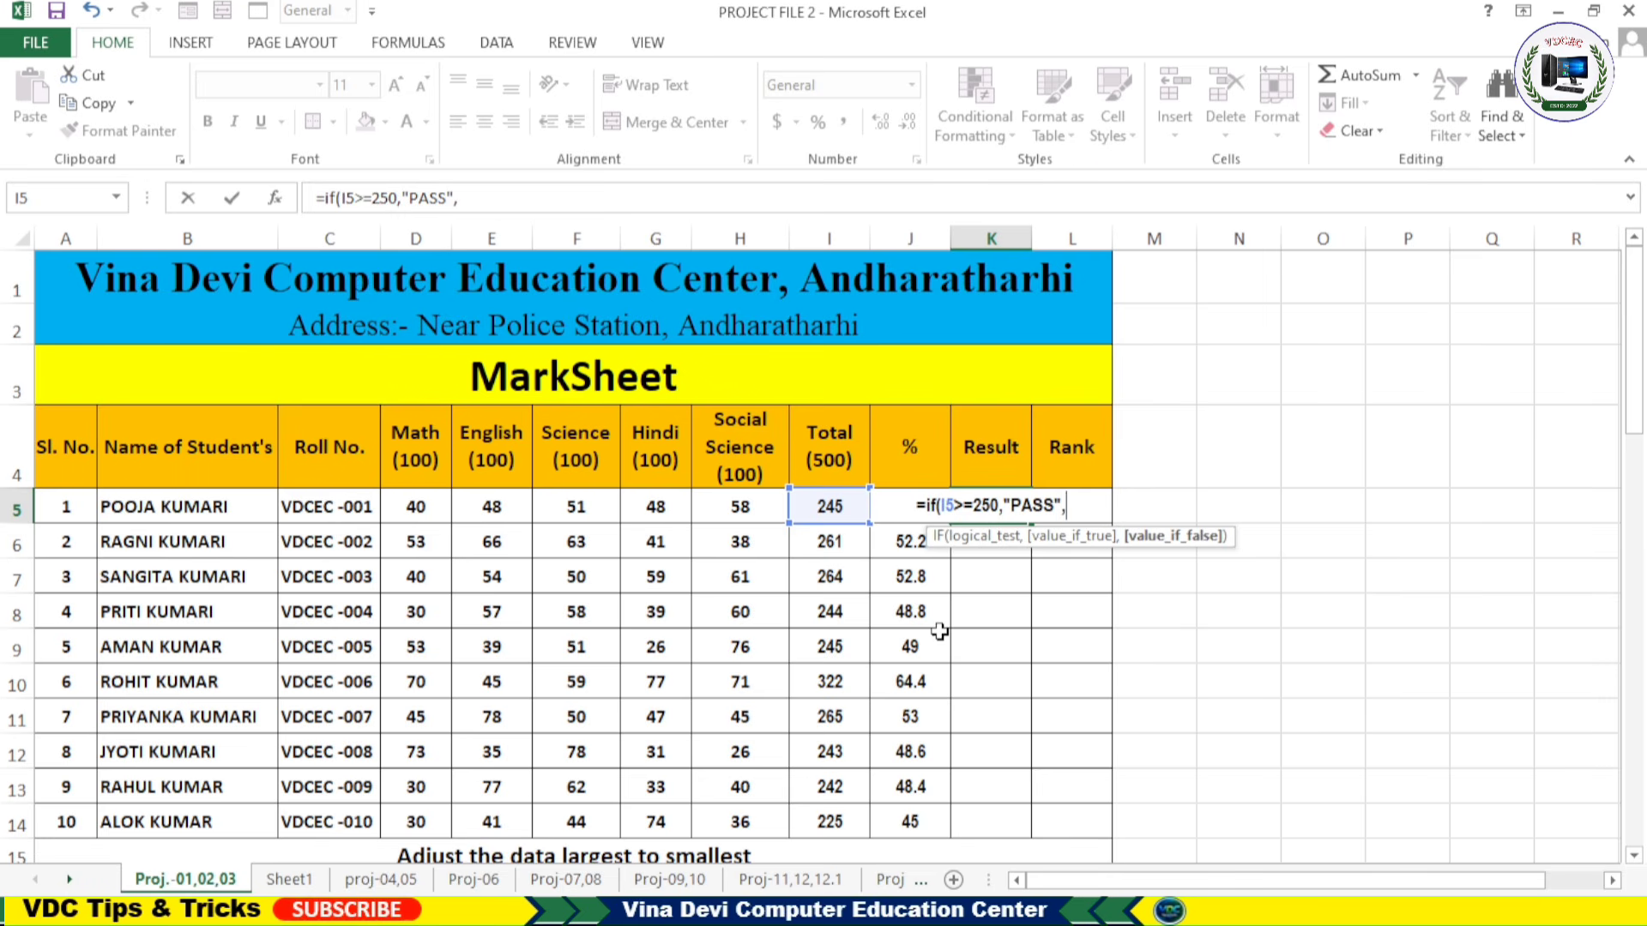
text(")
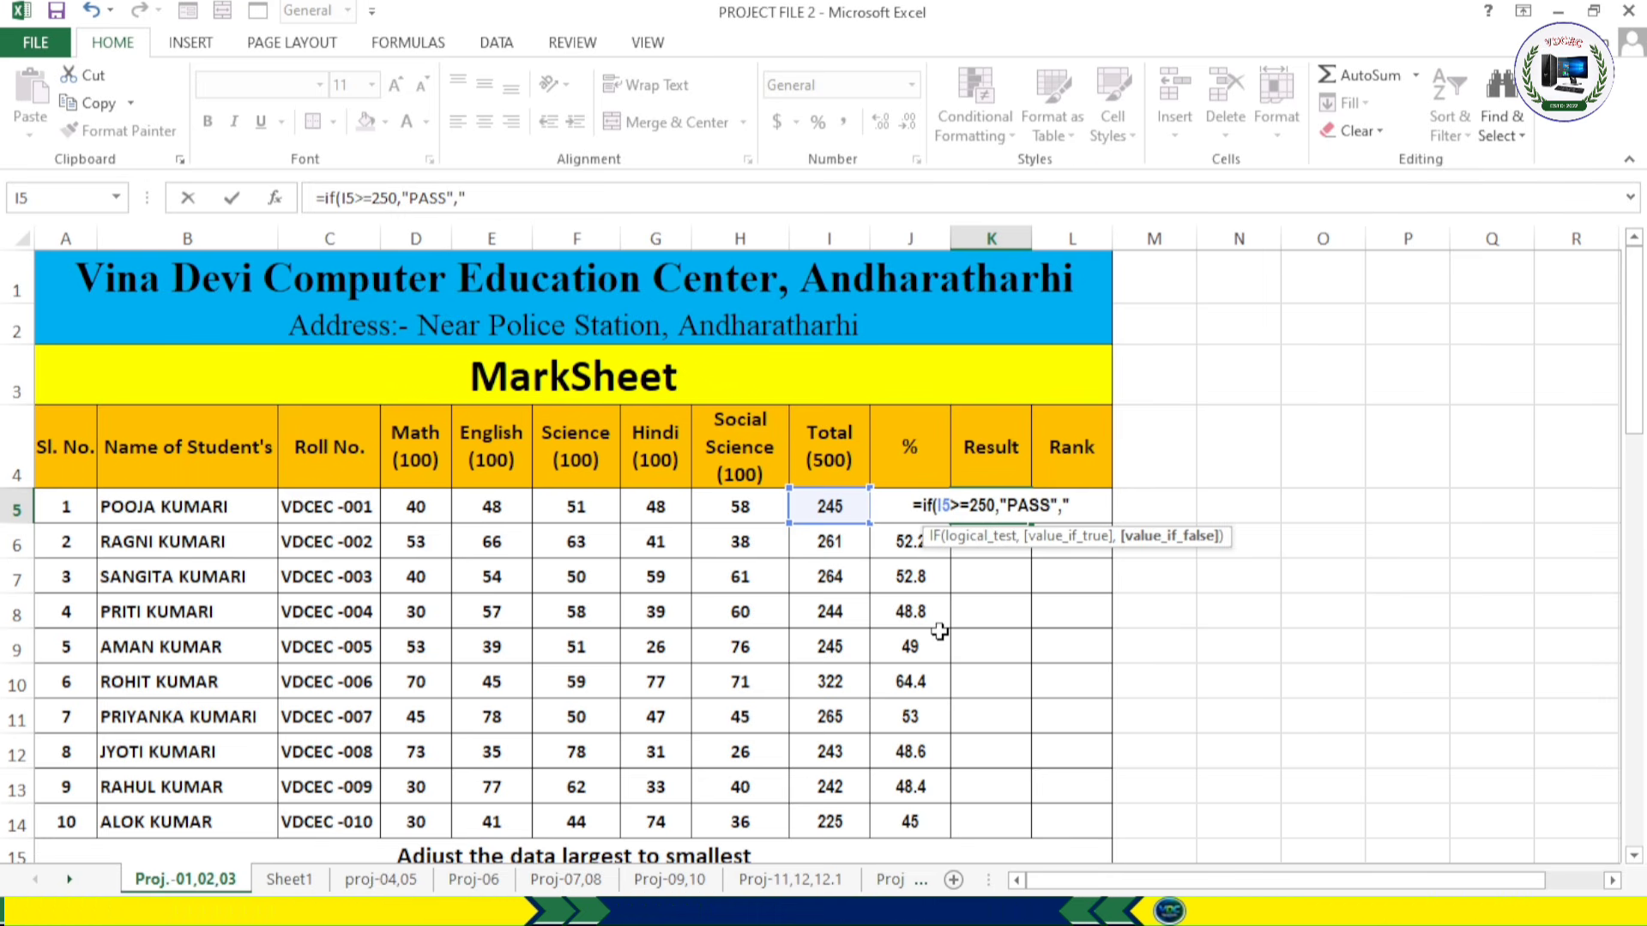
text(FAIL")
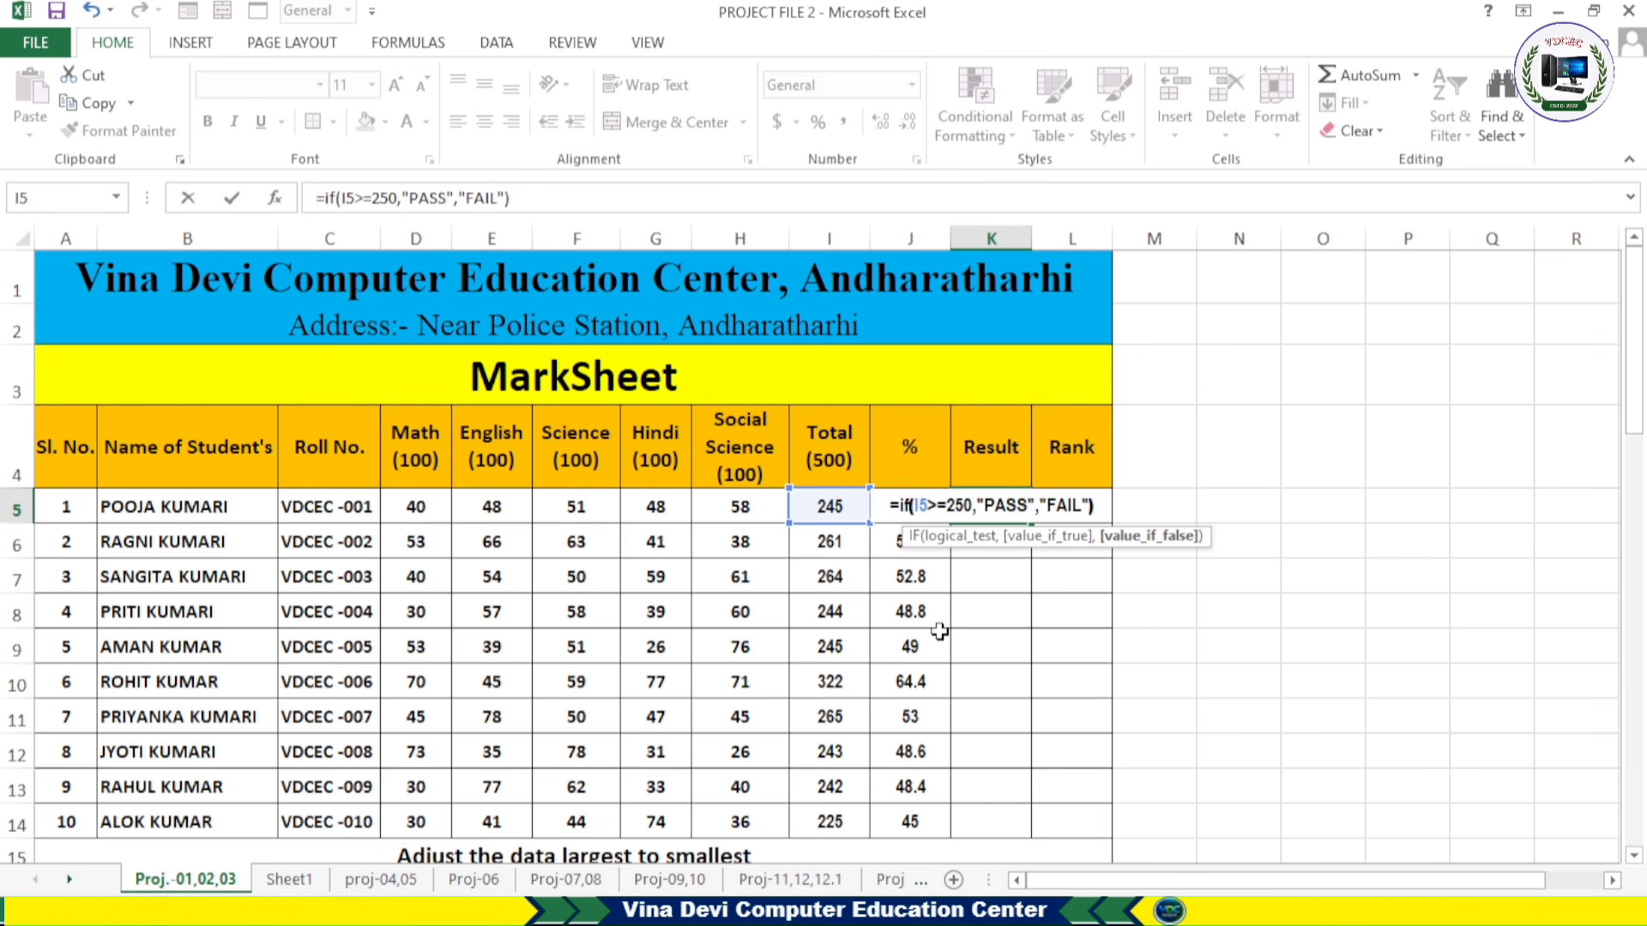
text())
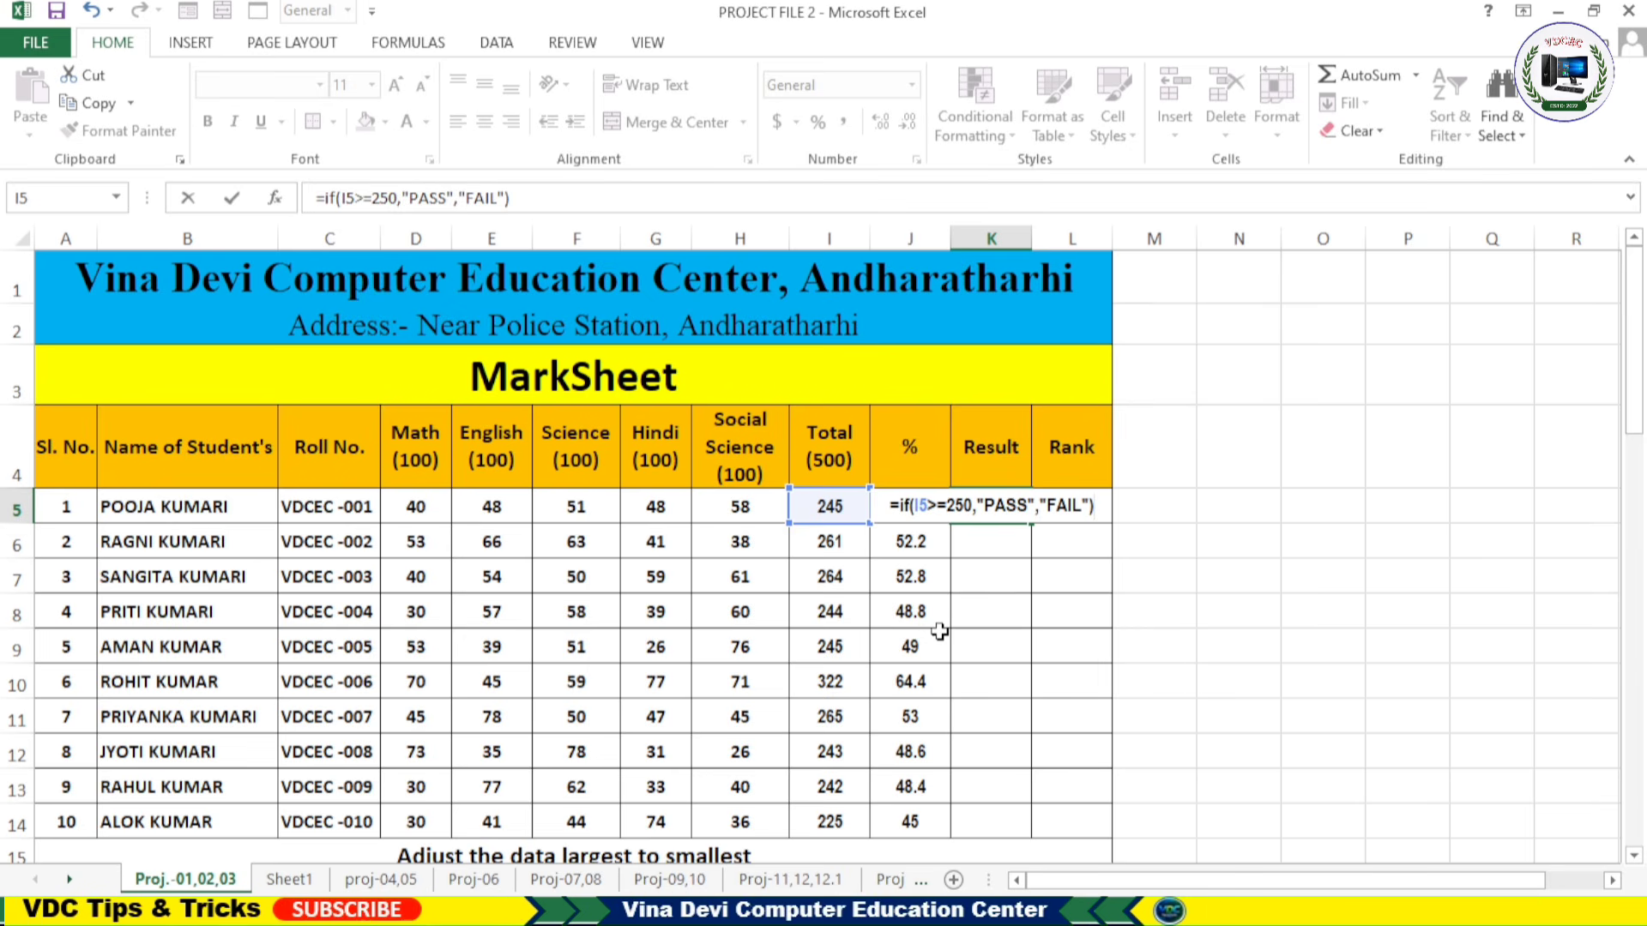
key(Return)
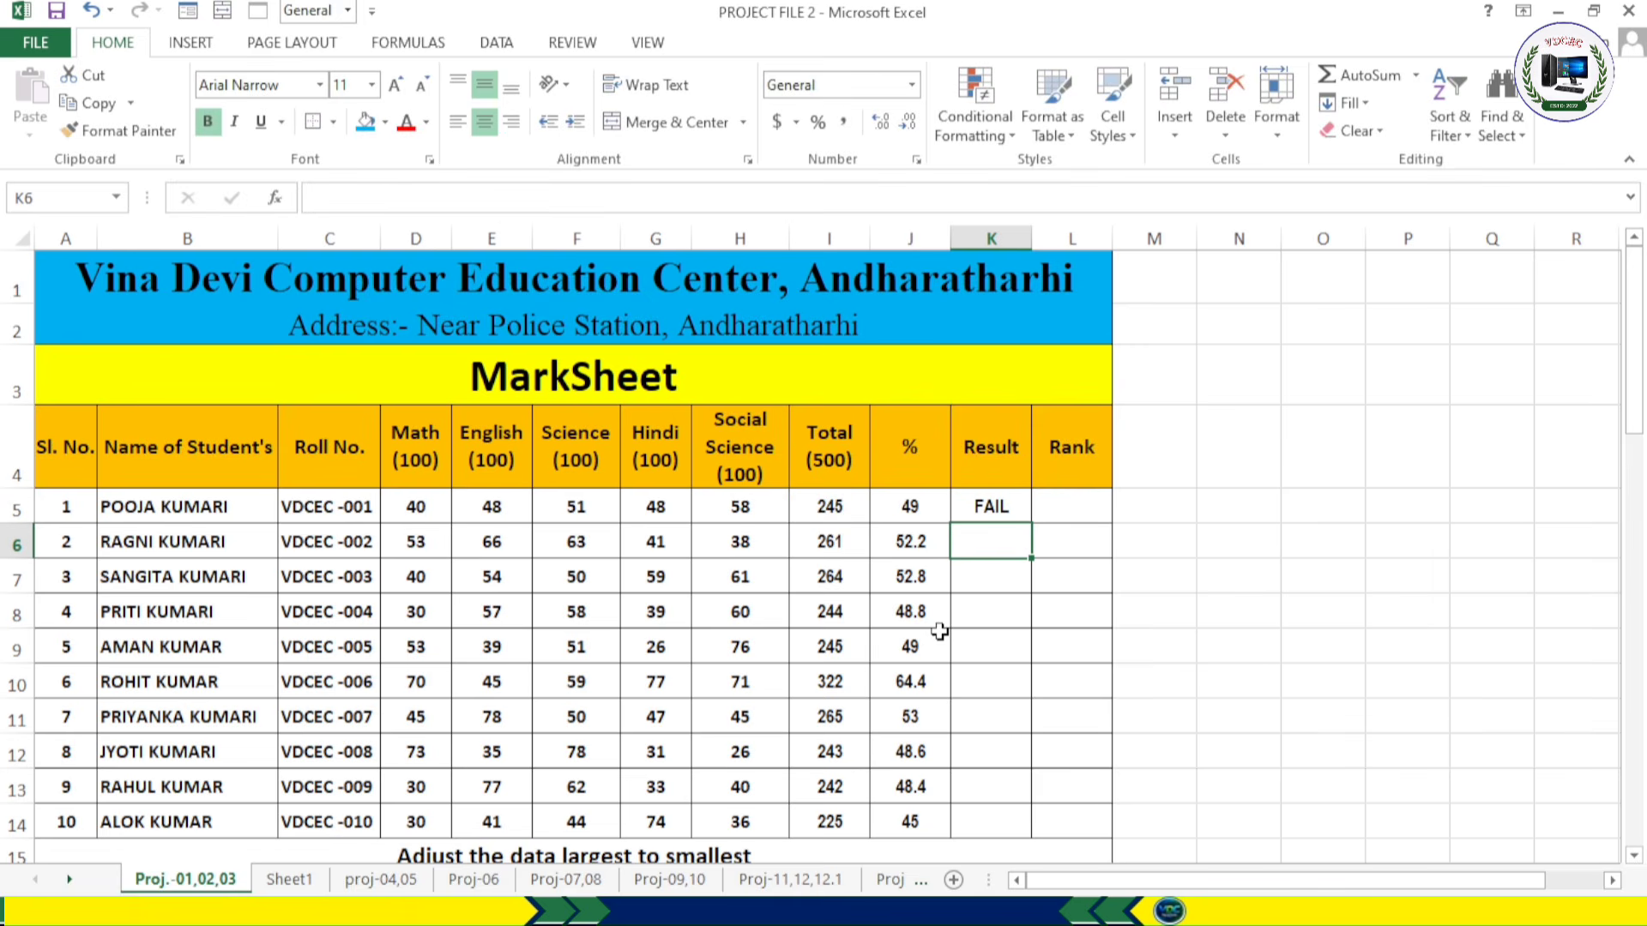
Step: Fill the Result formula from K5 down through K14 and check several of the copied cells
click(994, 506)
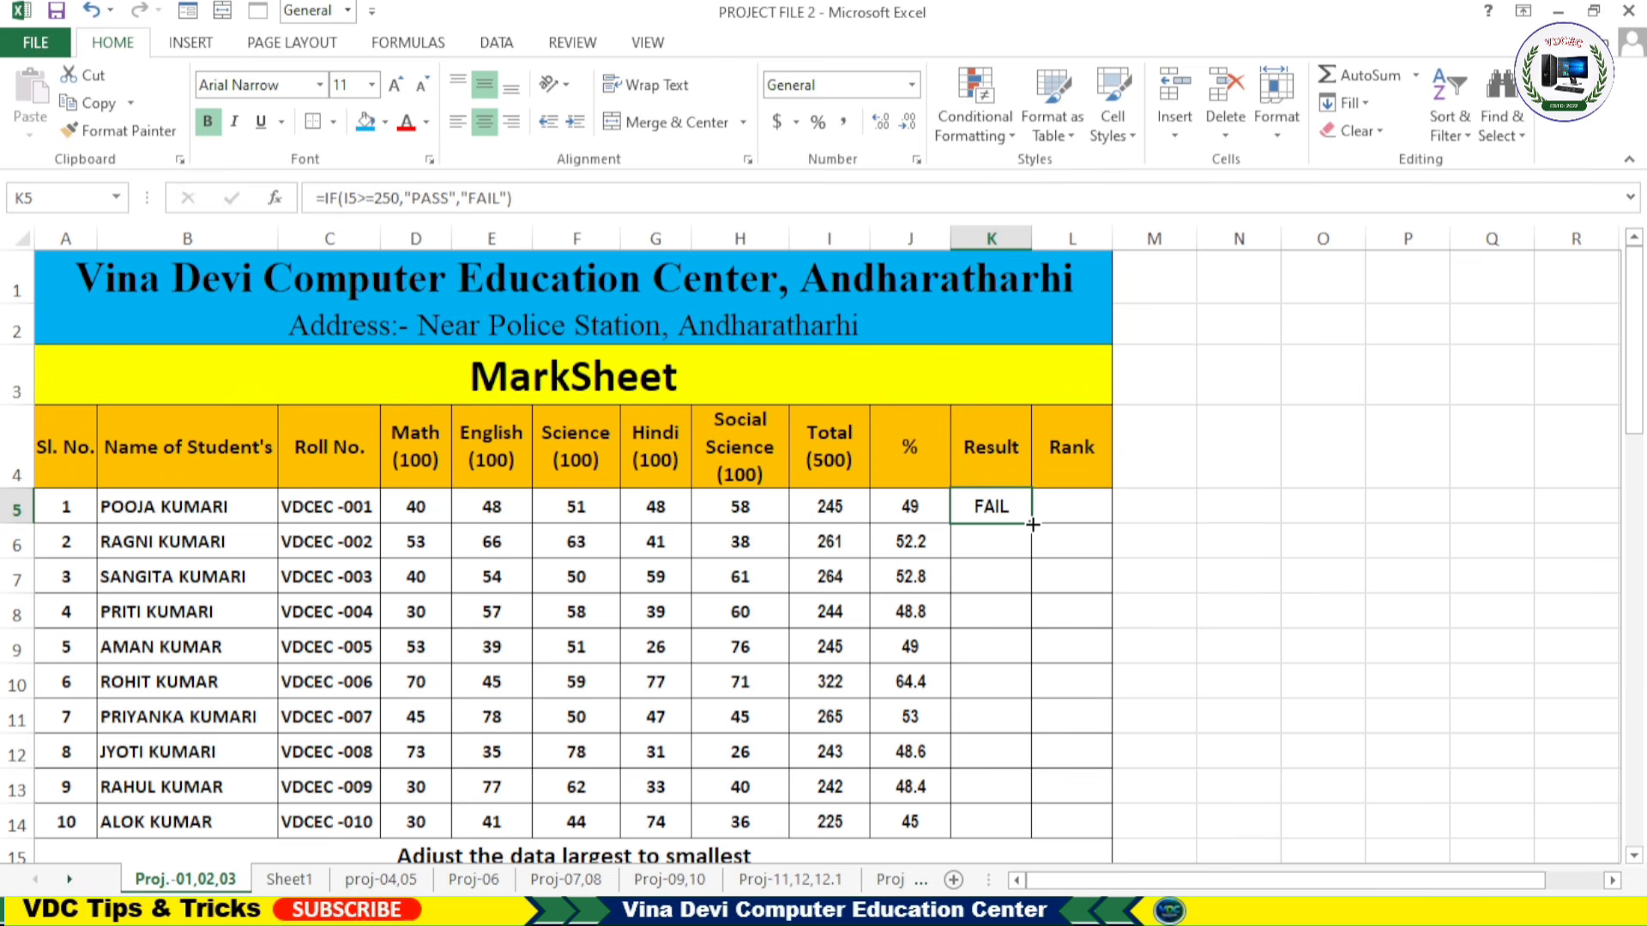
drag(1032, 524, 1015, 819)
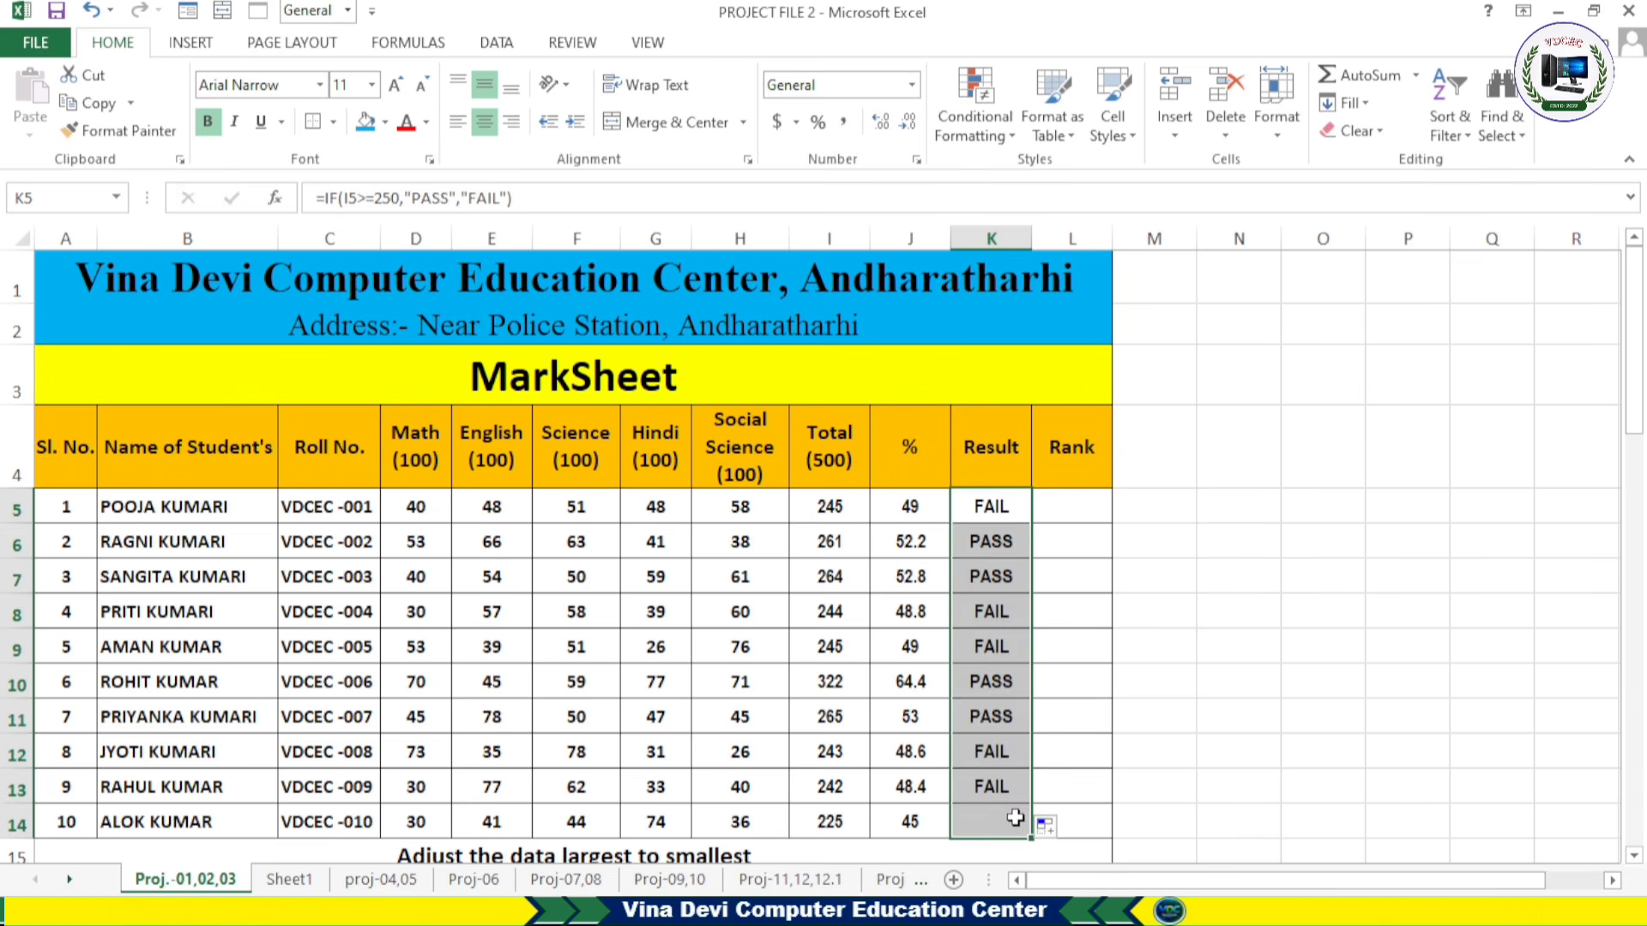
click(997, 554)
click(1002, 591)
click(999, 643)
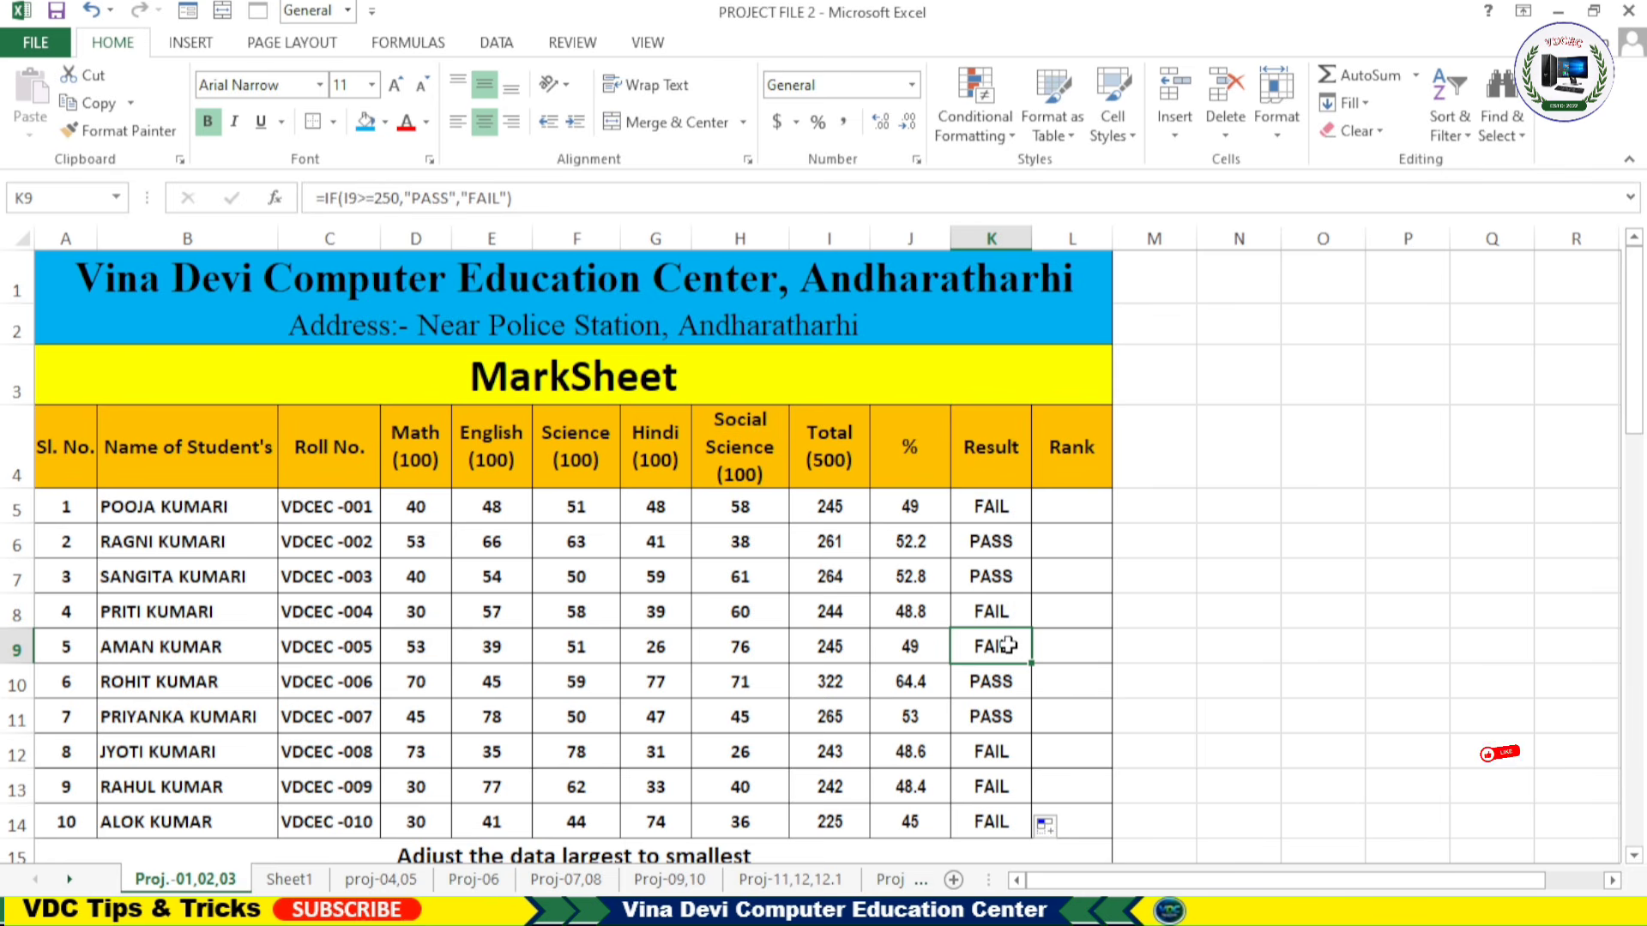
click(1005, 685)
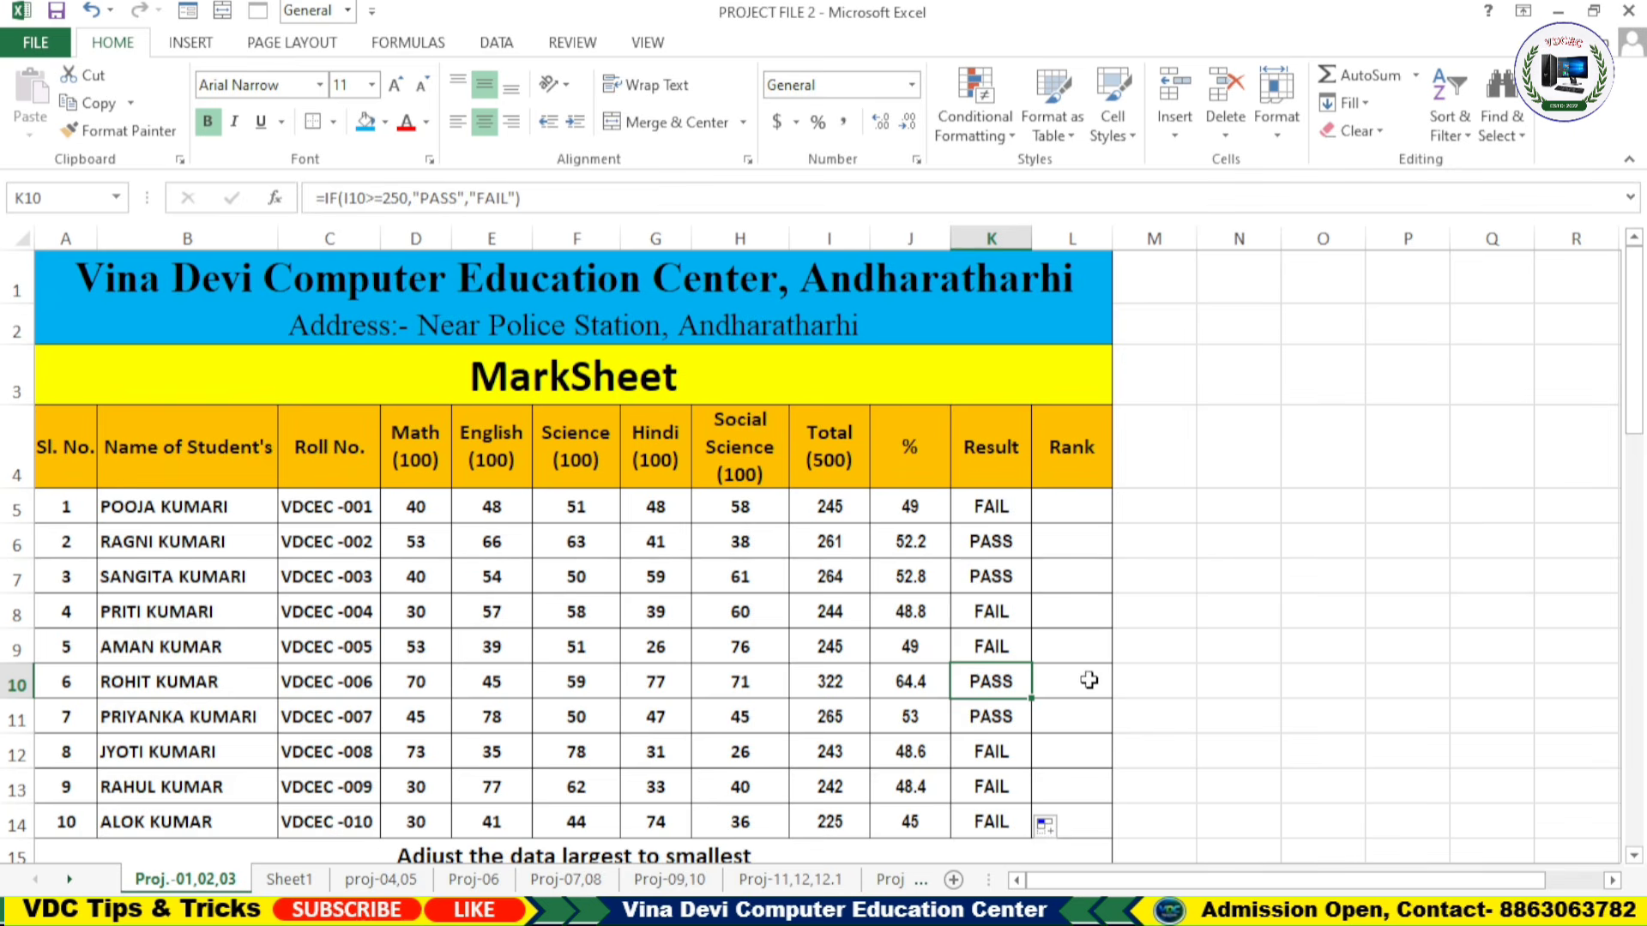
Step: Rank the first student's total in L5 with the formula =RANK(I5,$I$5:$I$14)
click(1067, 507)
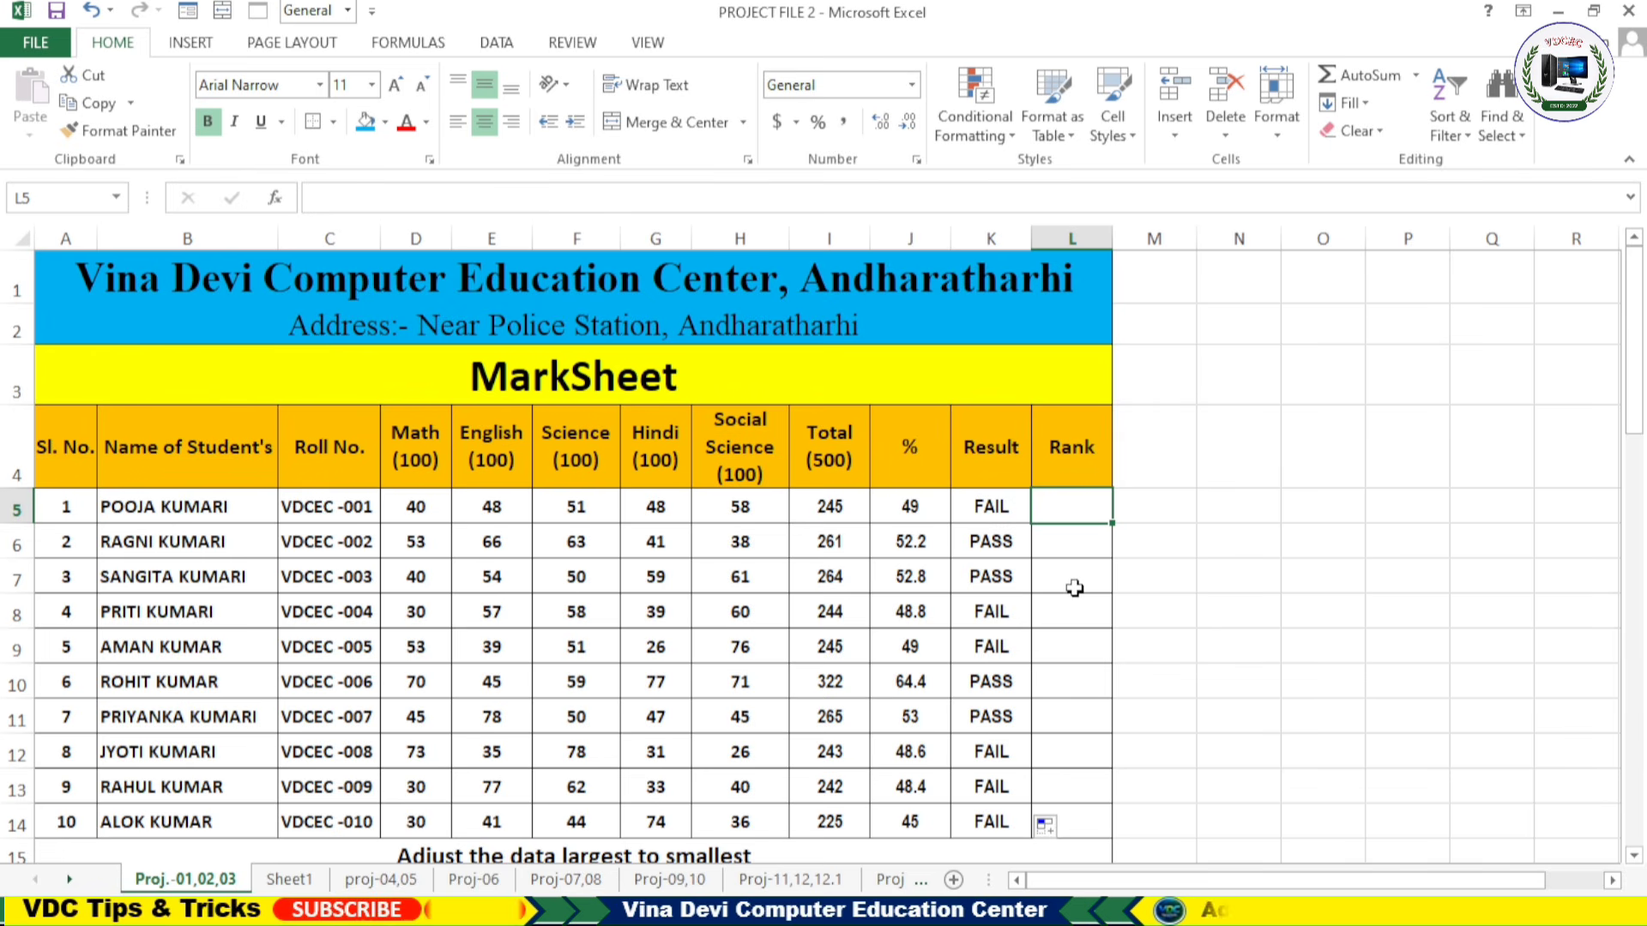
text(=R)
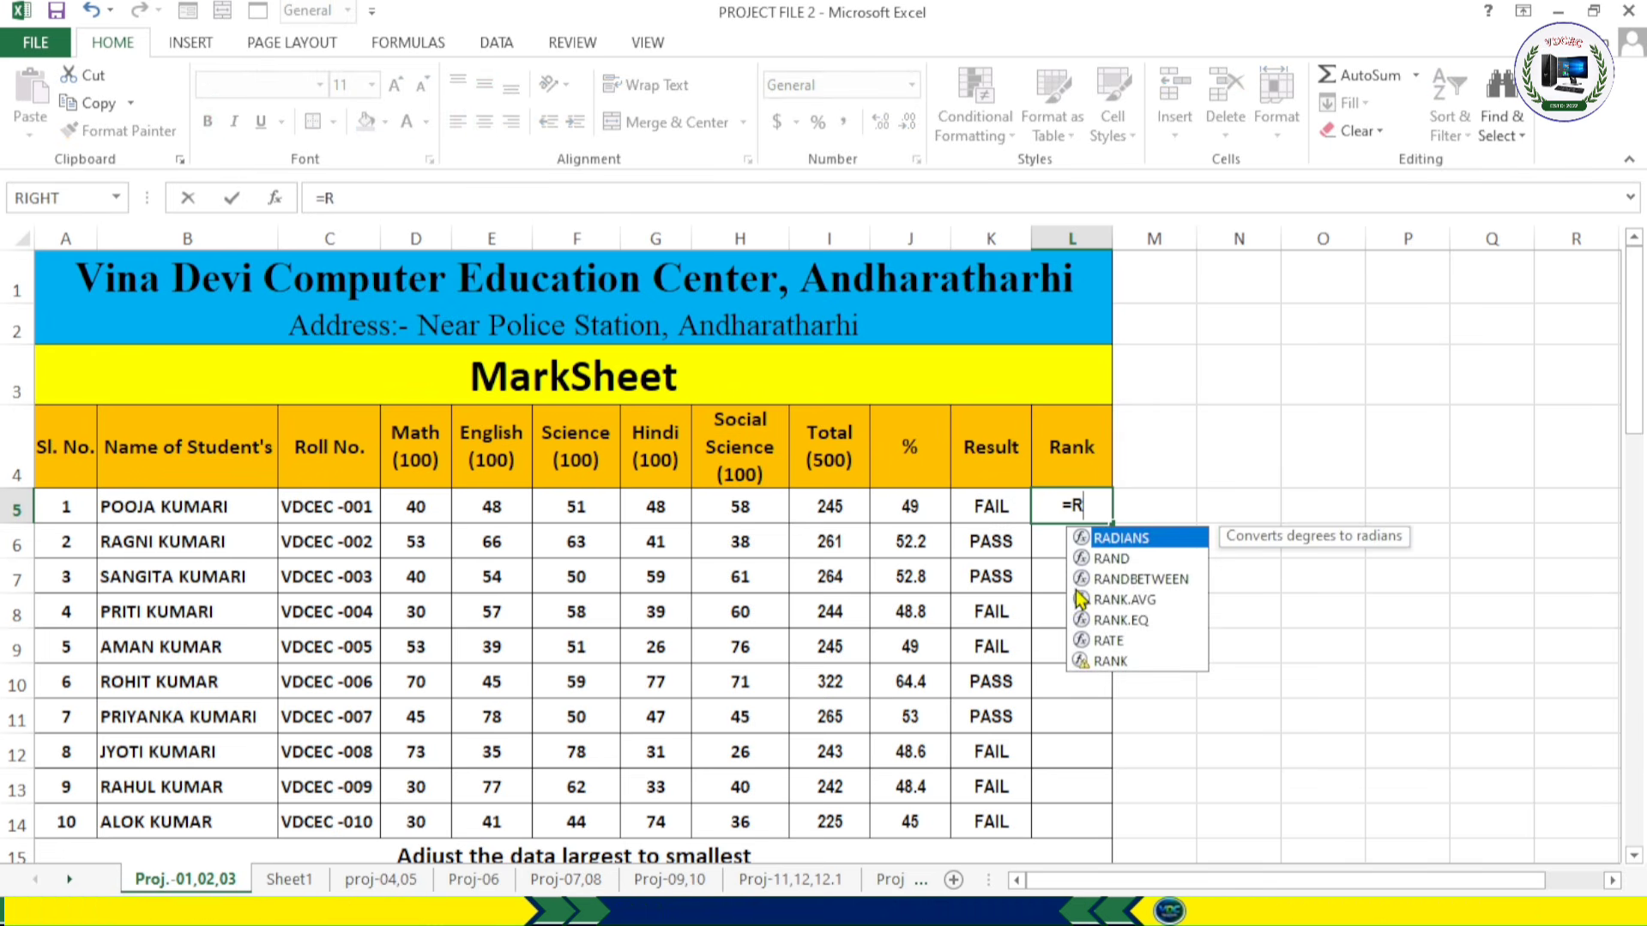
text(ANK)
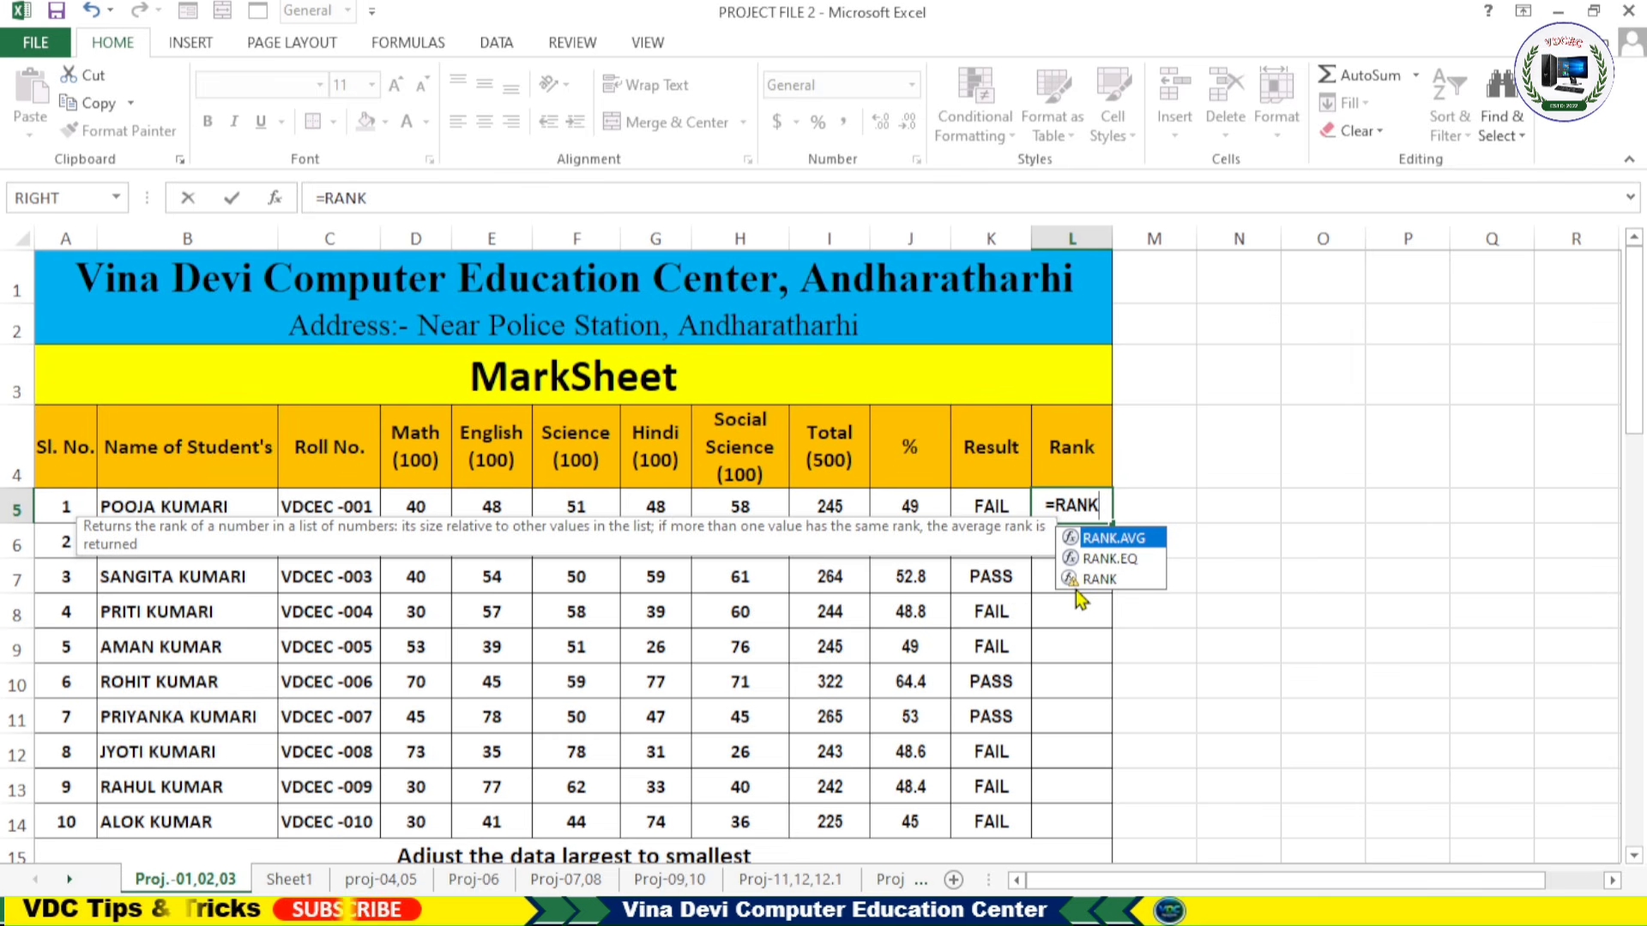
text(()
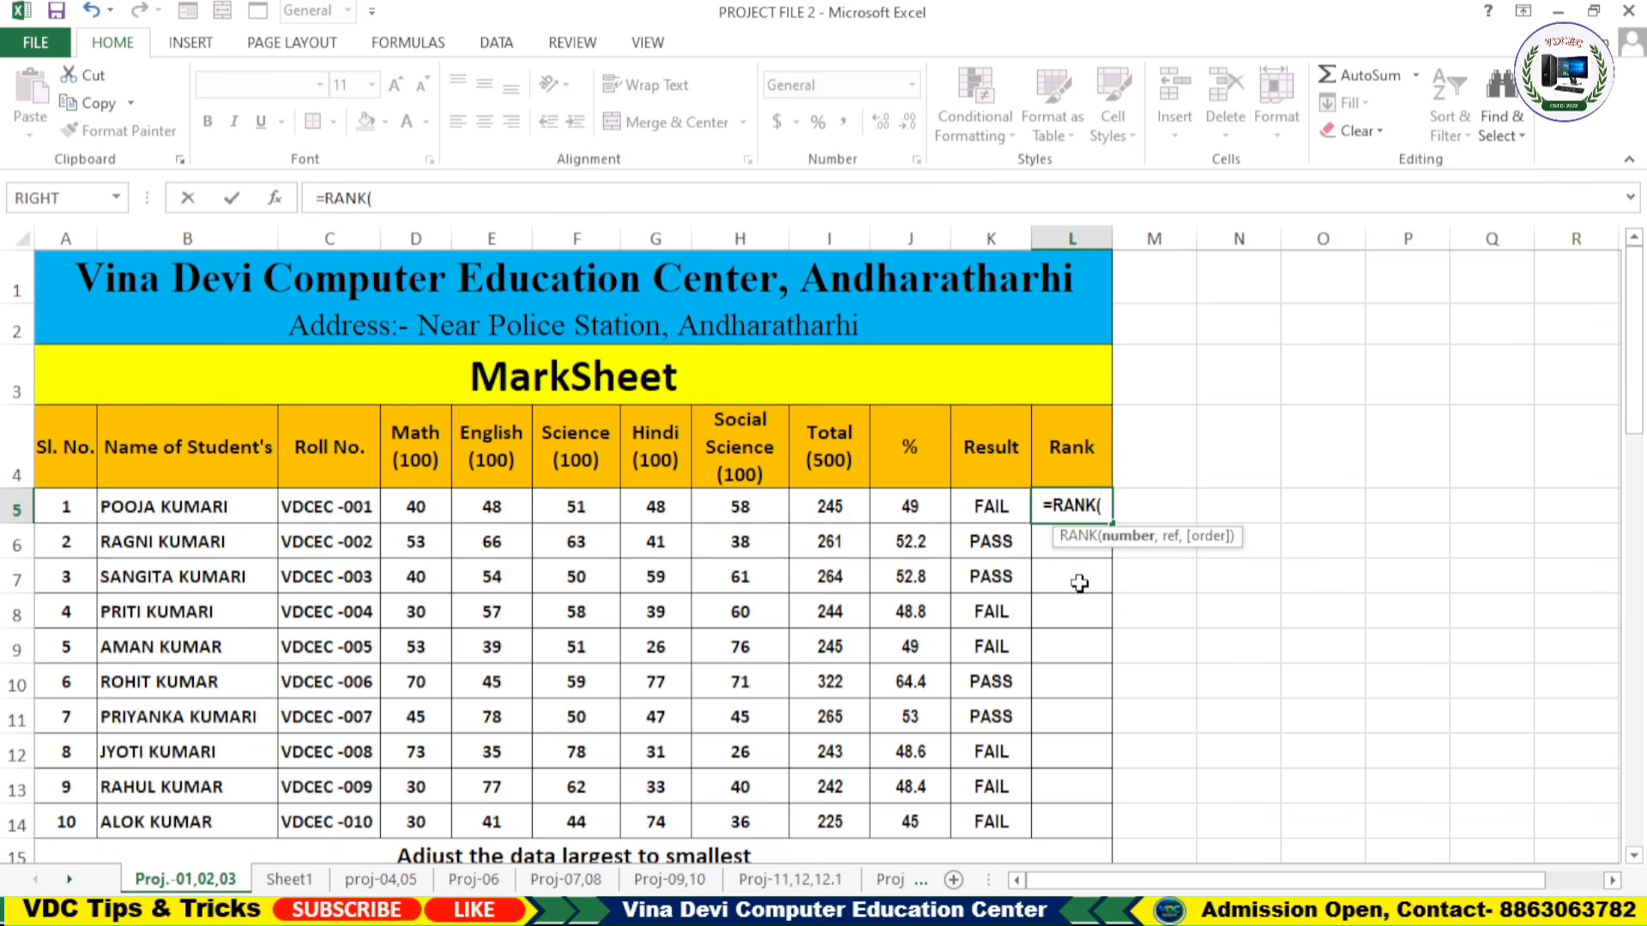
click(838, 508)
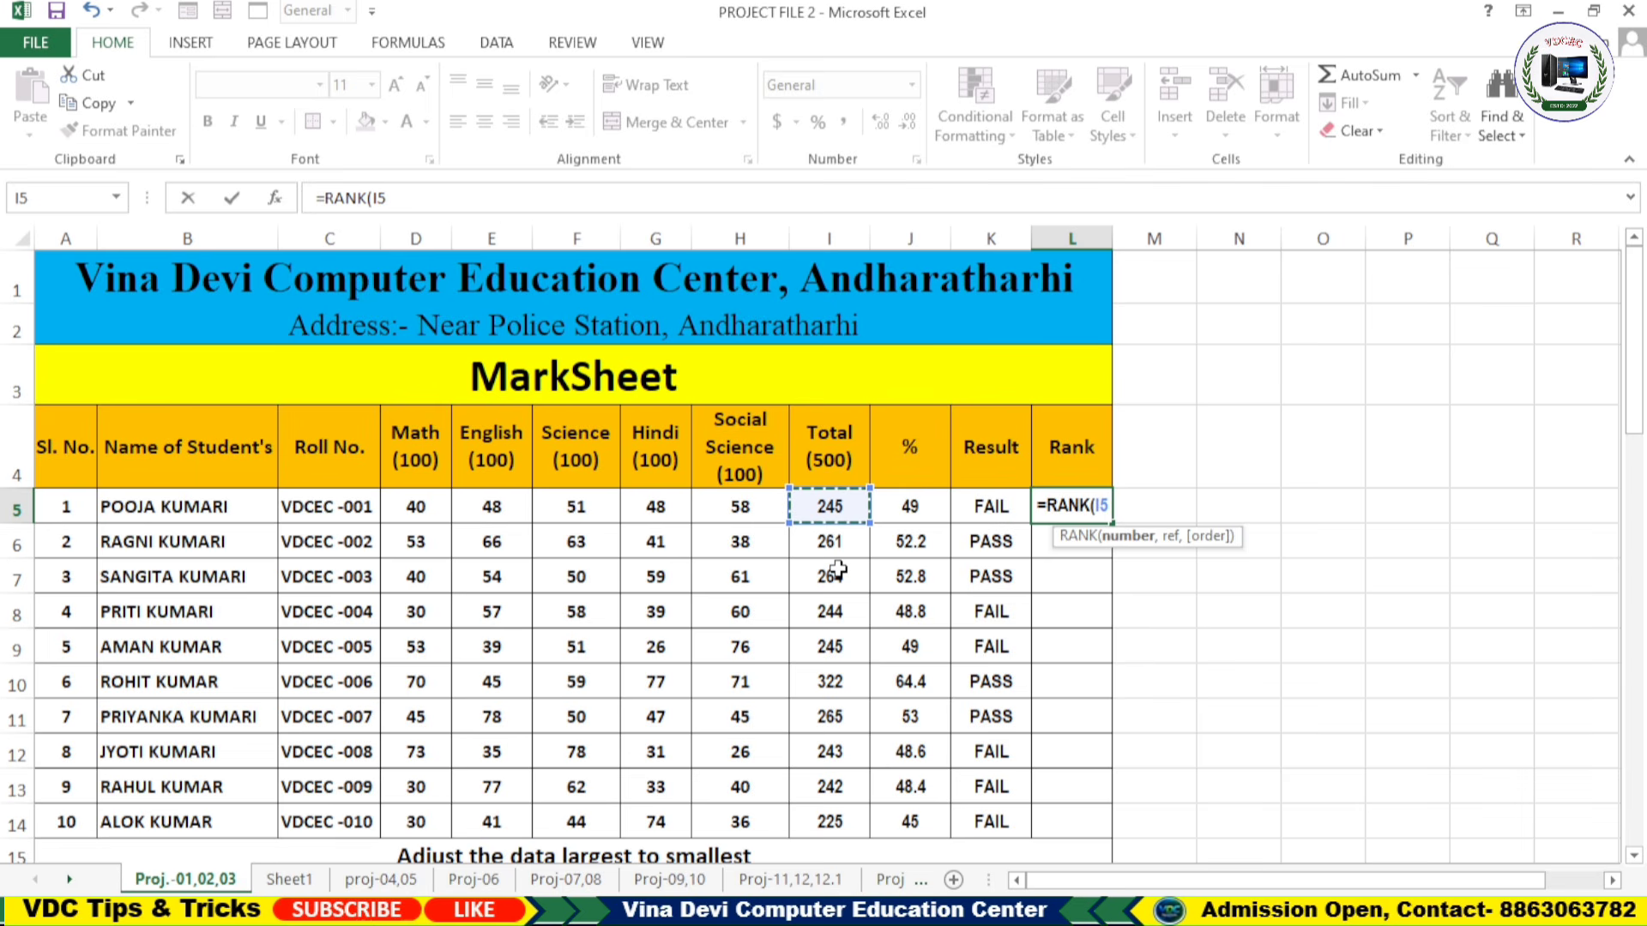
text(,)
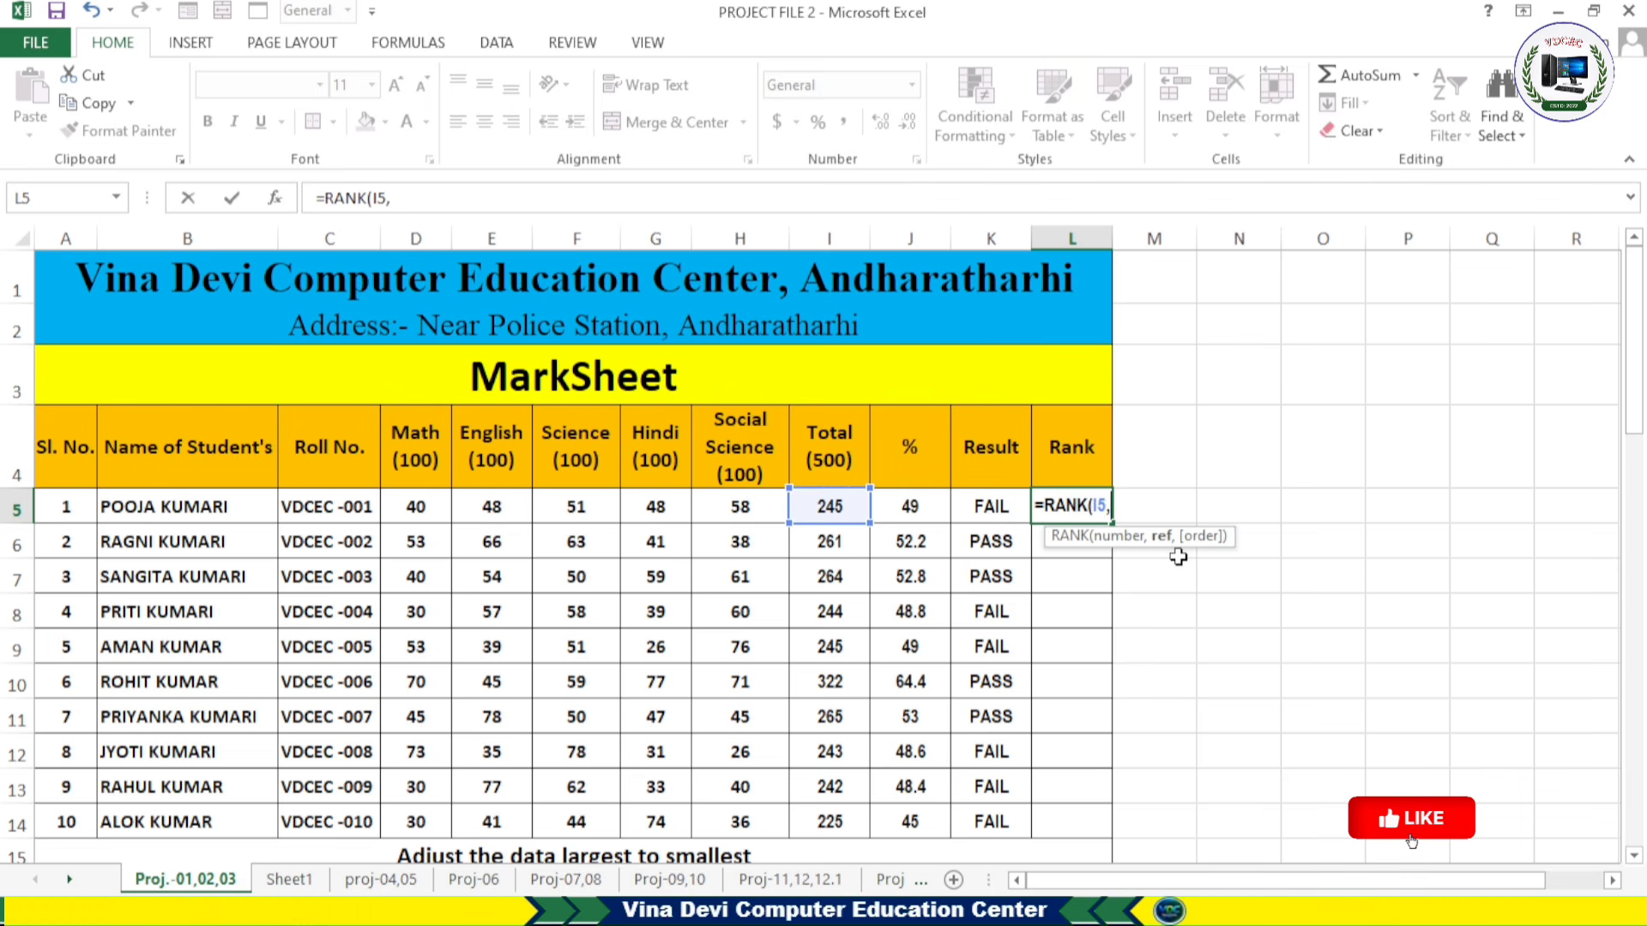
click(829, 506)
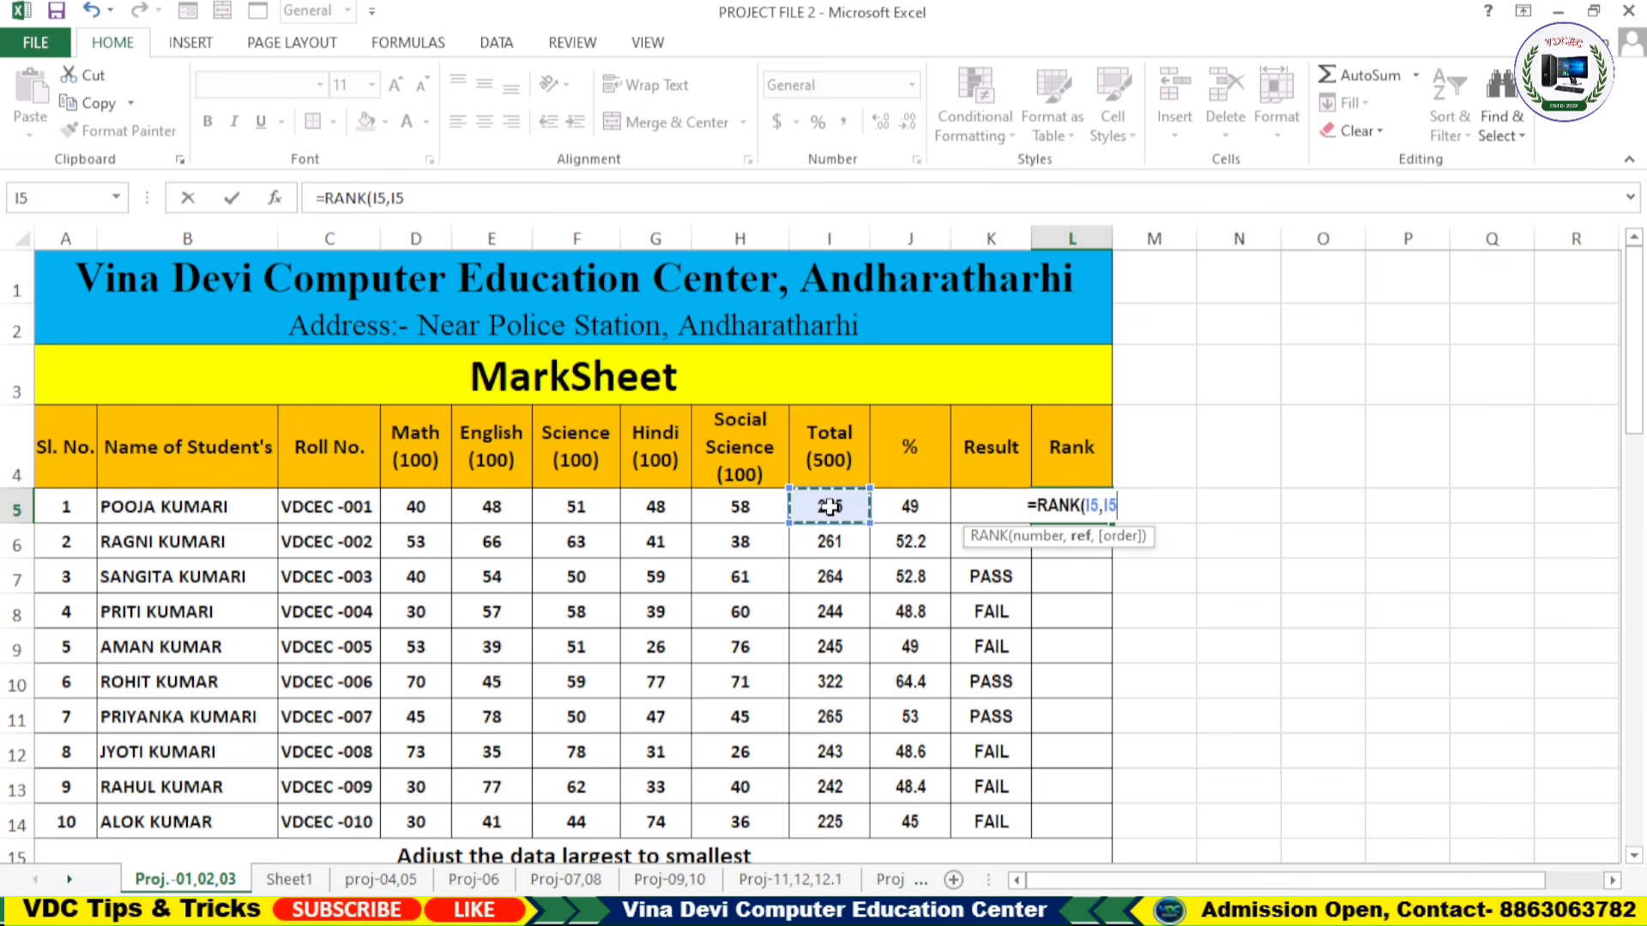
drag(829, 506, 829, 827)
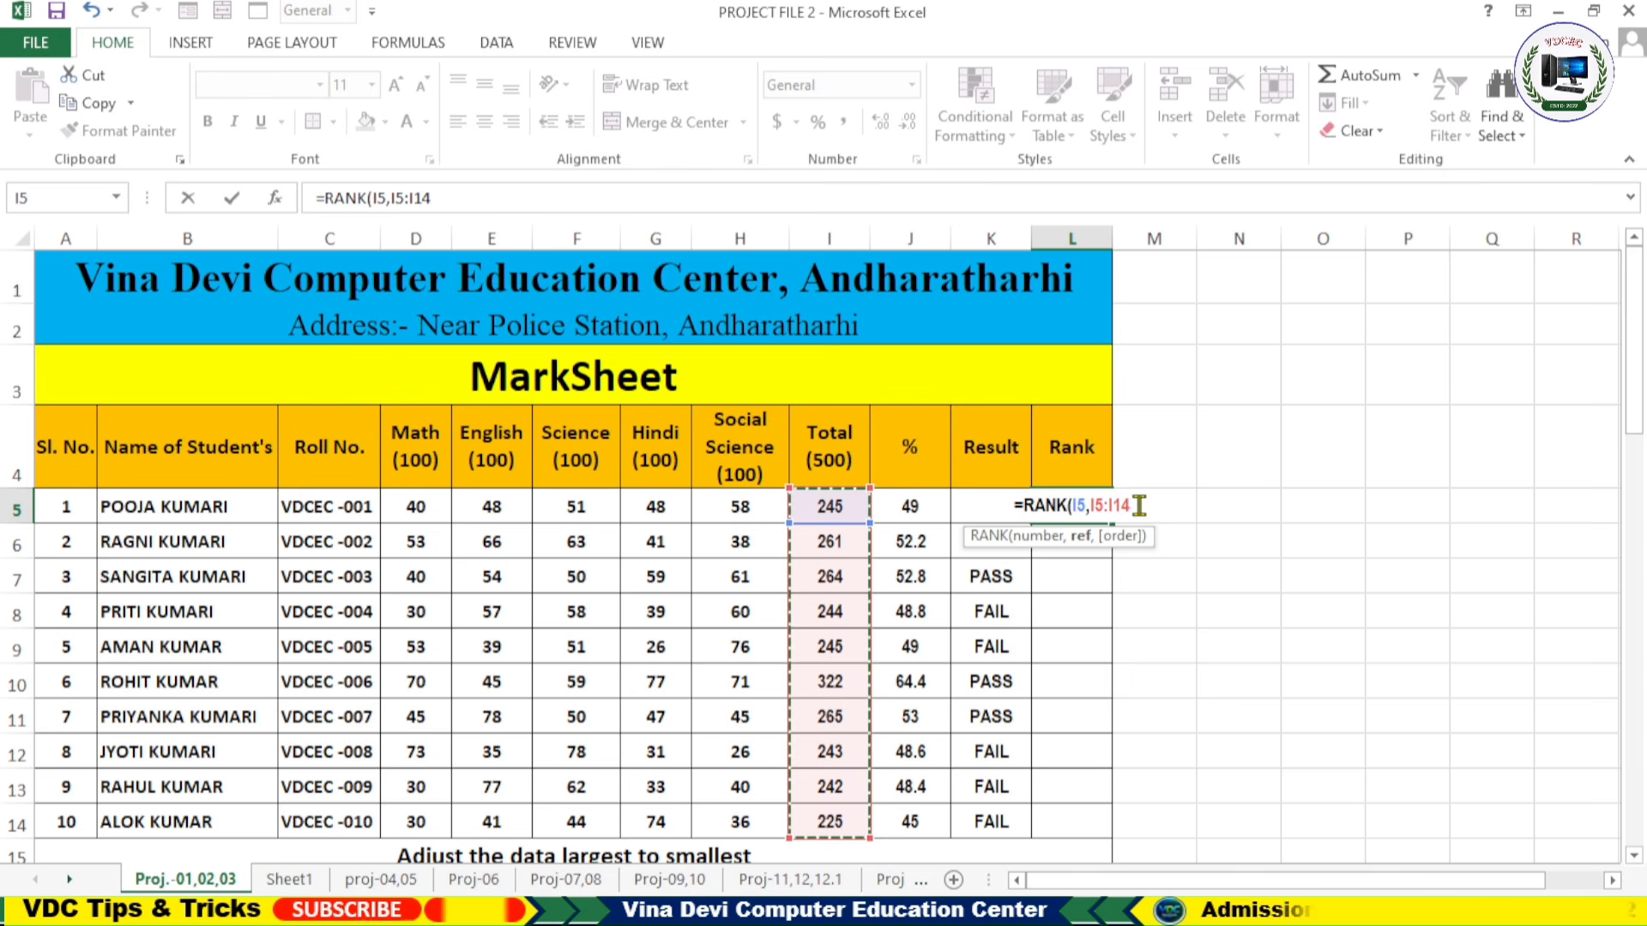
key(F4)
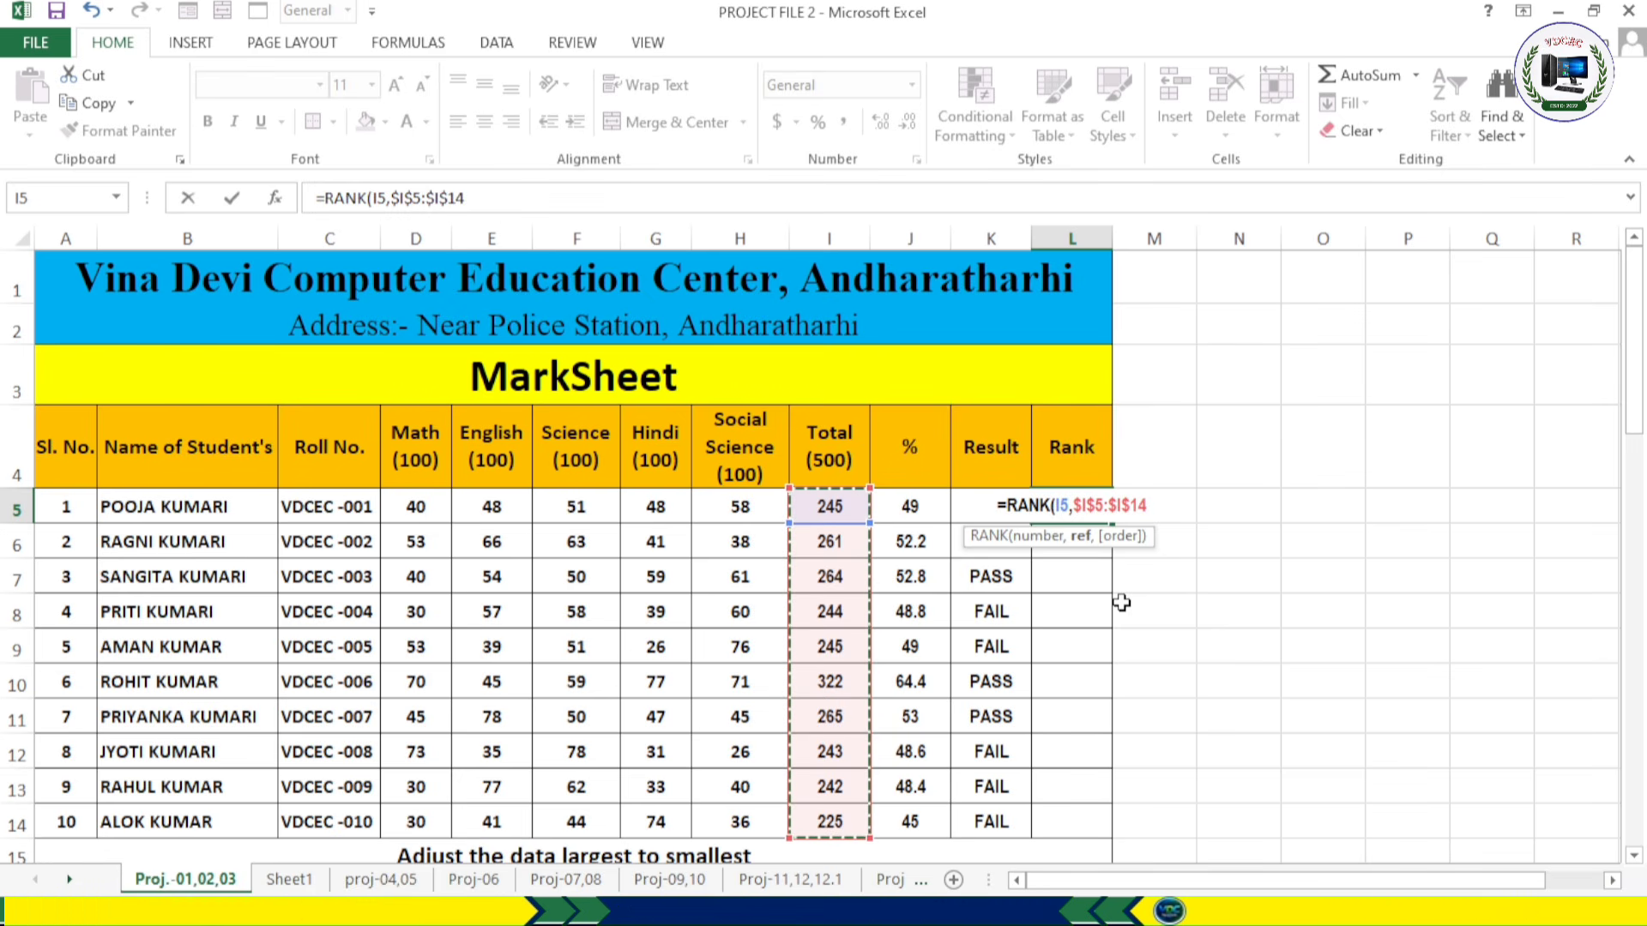
text())
key(Return)
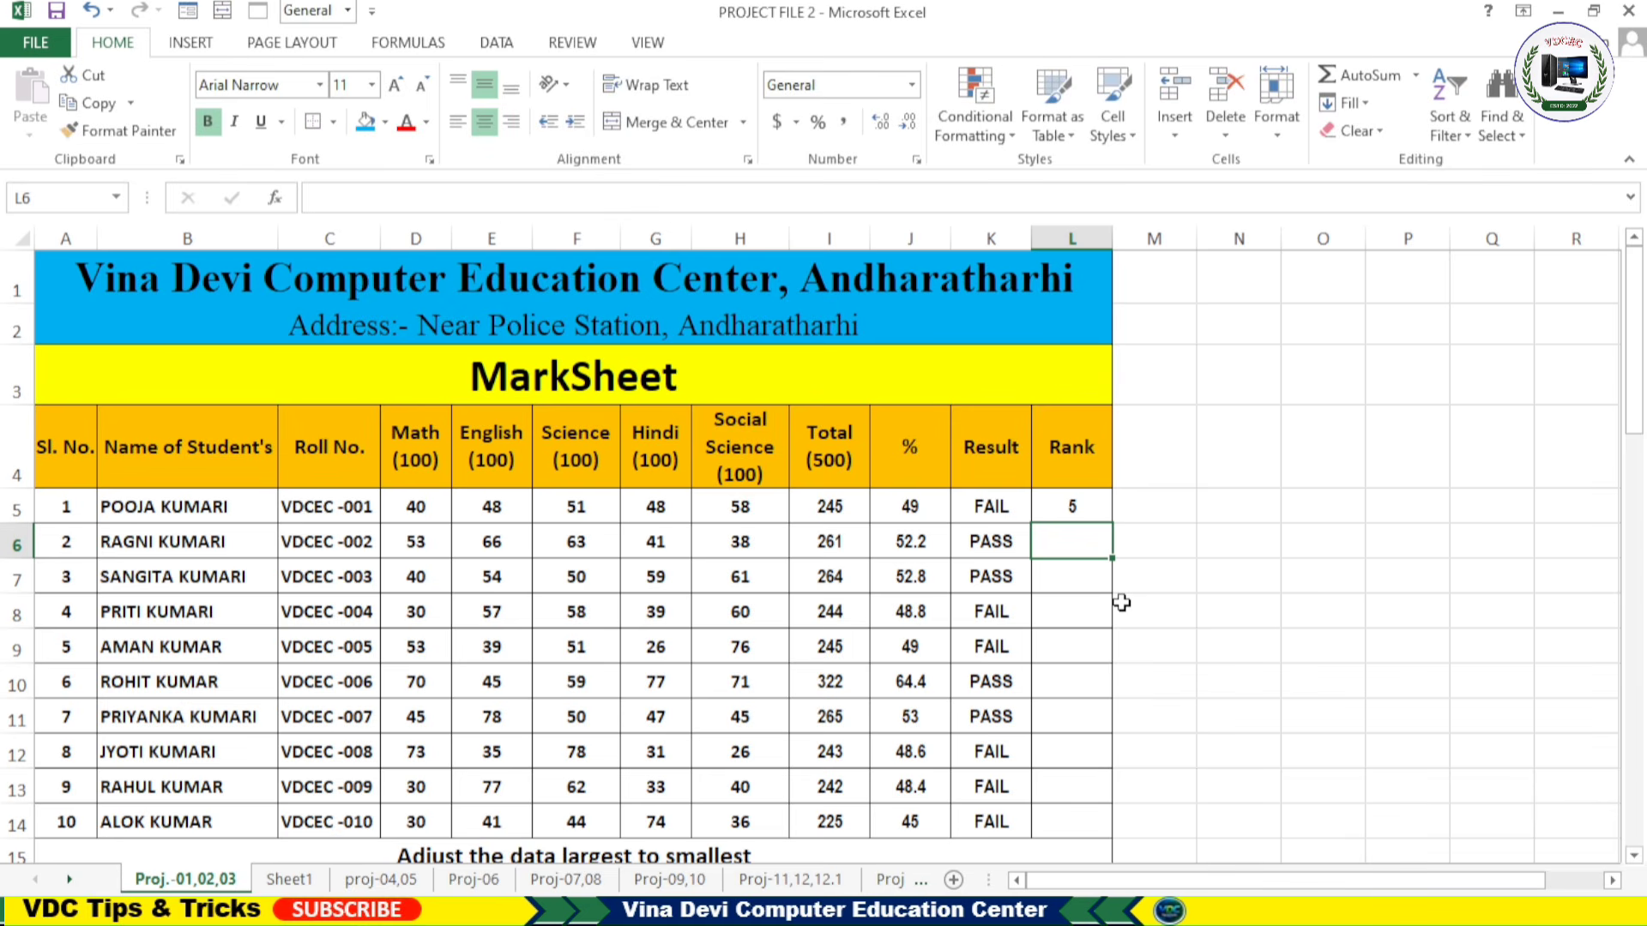
Step: Fill the Rank formula from L5 down through L14
click(1088, 509)
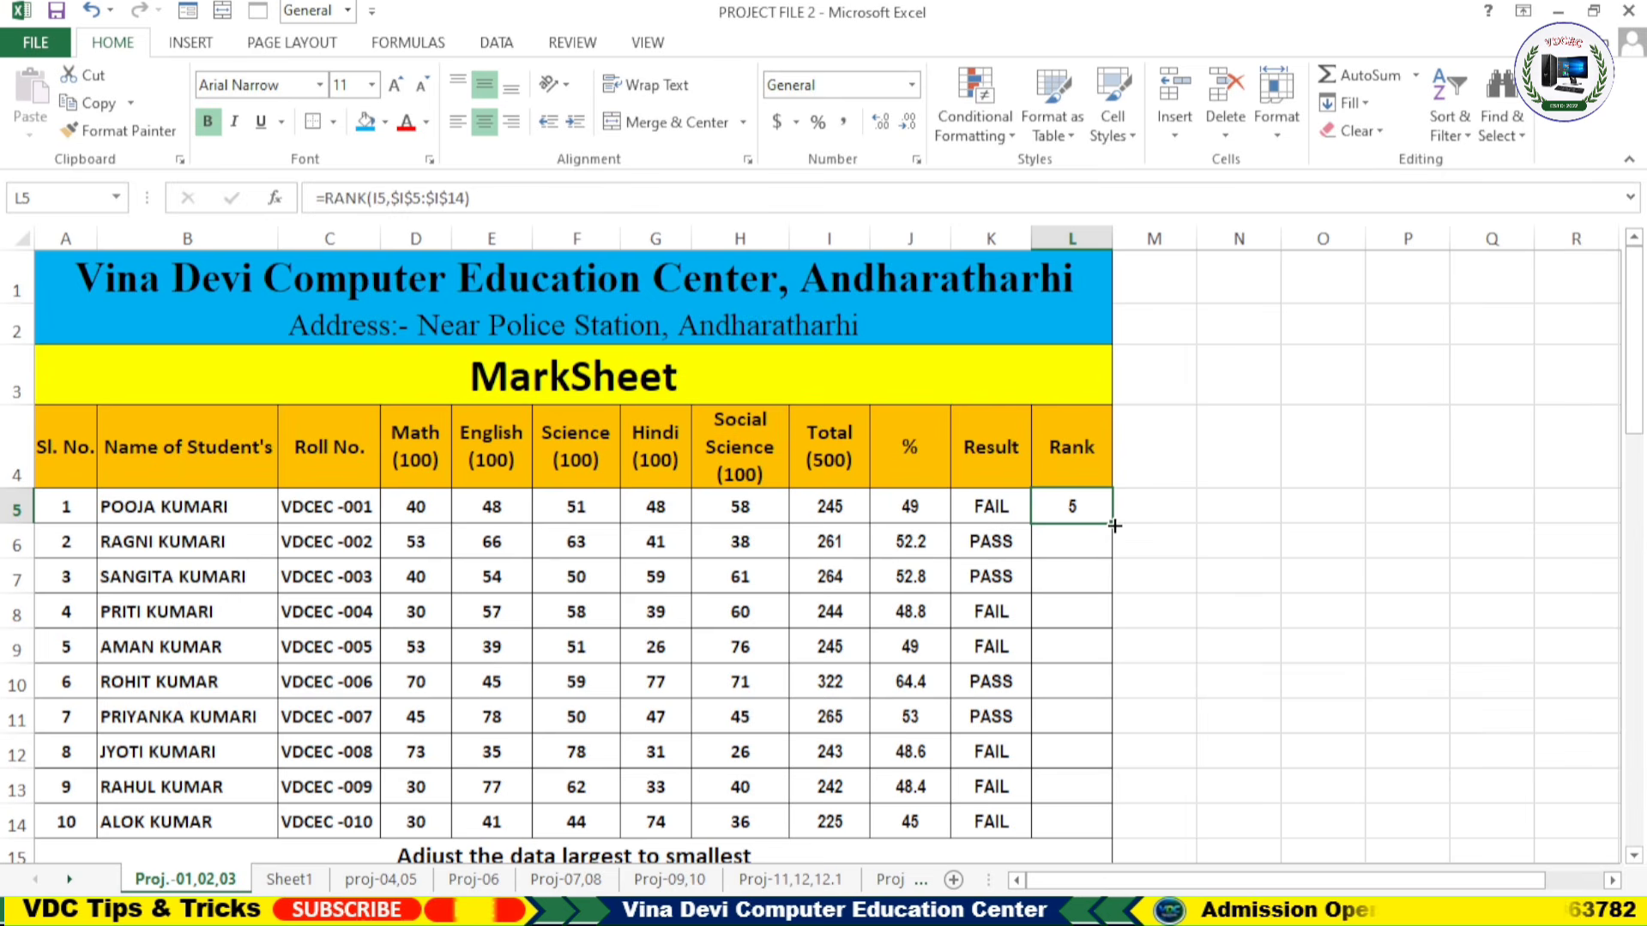
drag(1114, 525, 1110, 826)
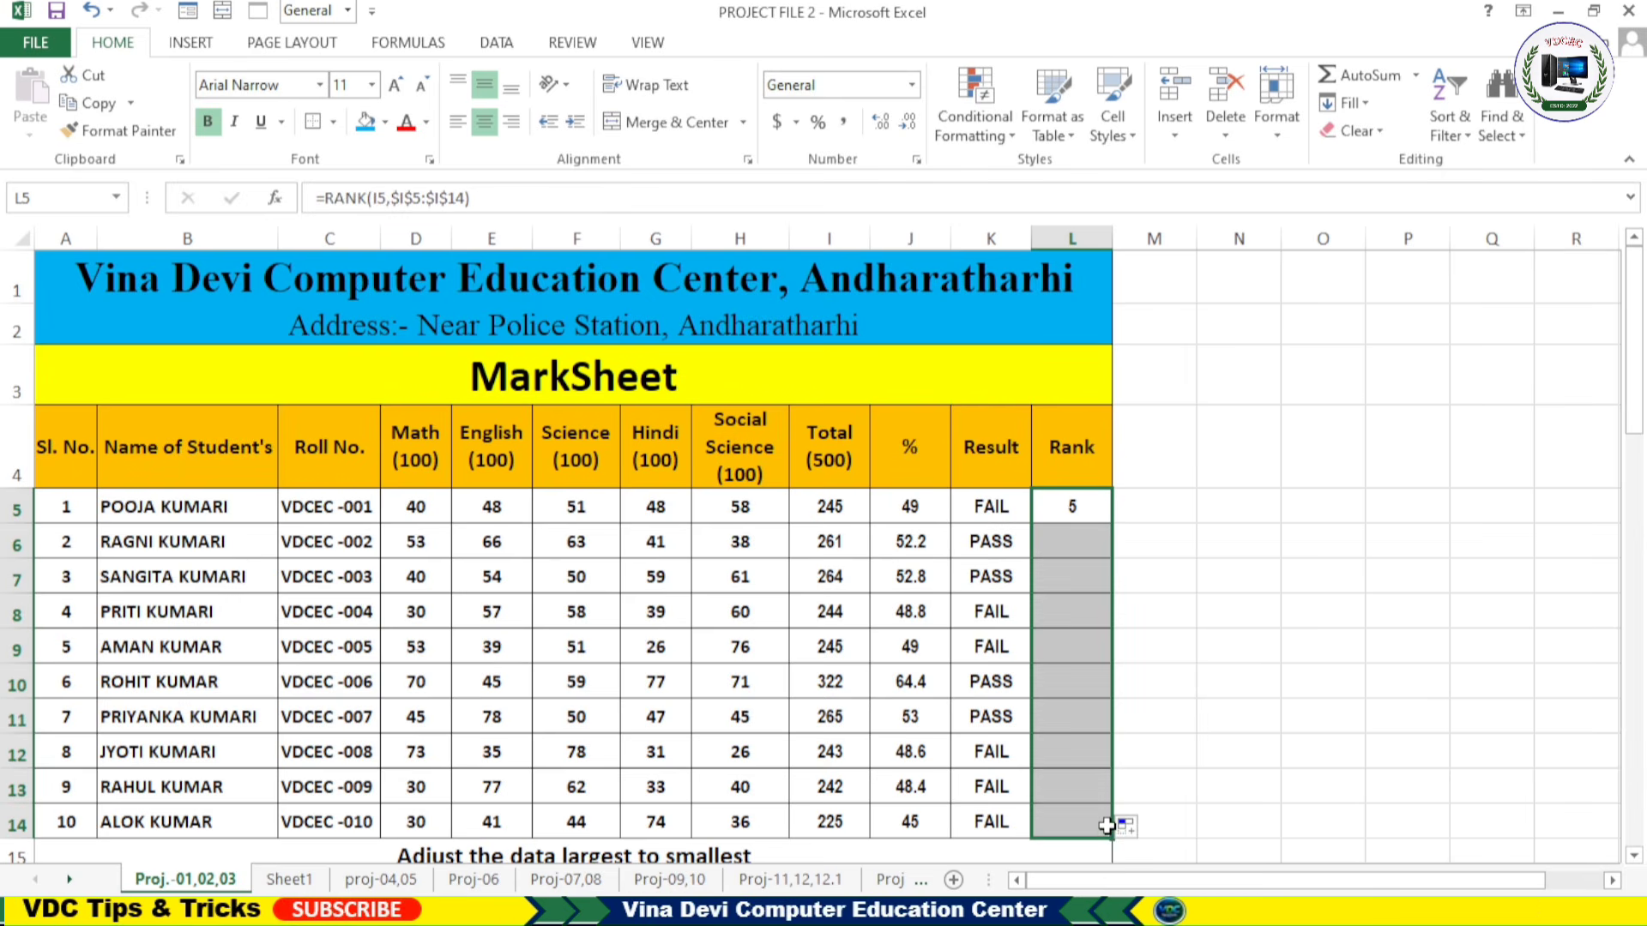
click(1084, 507)
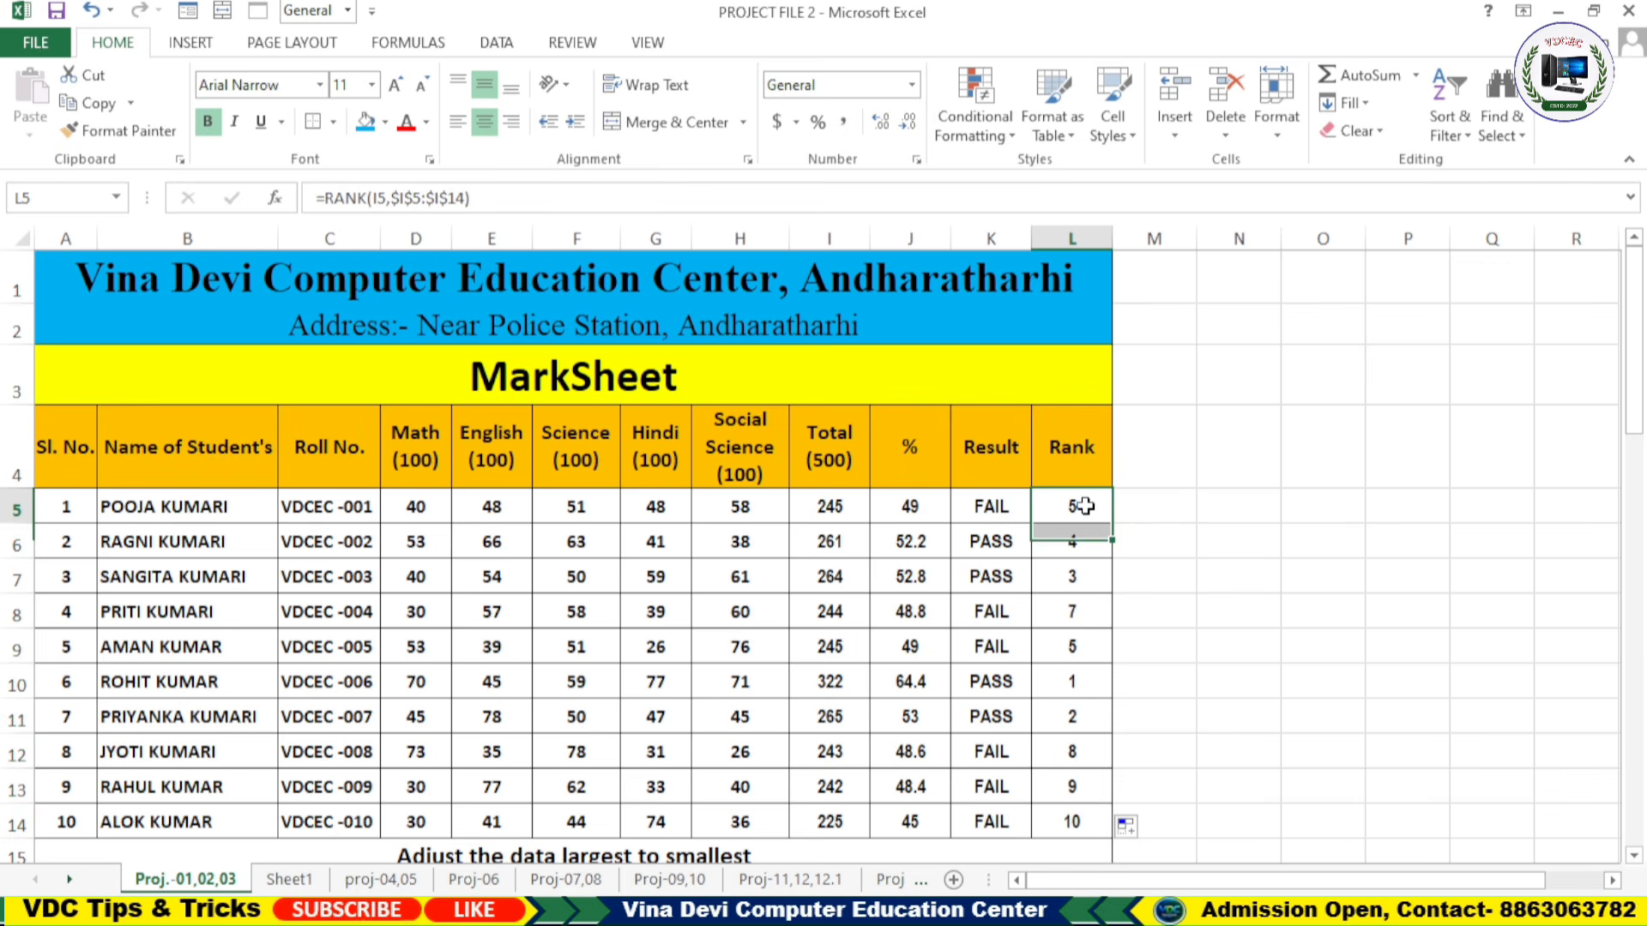